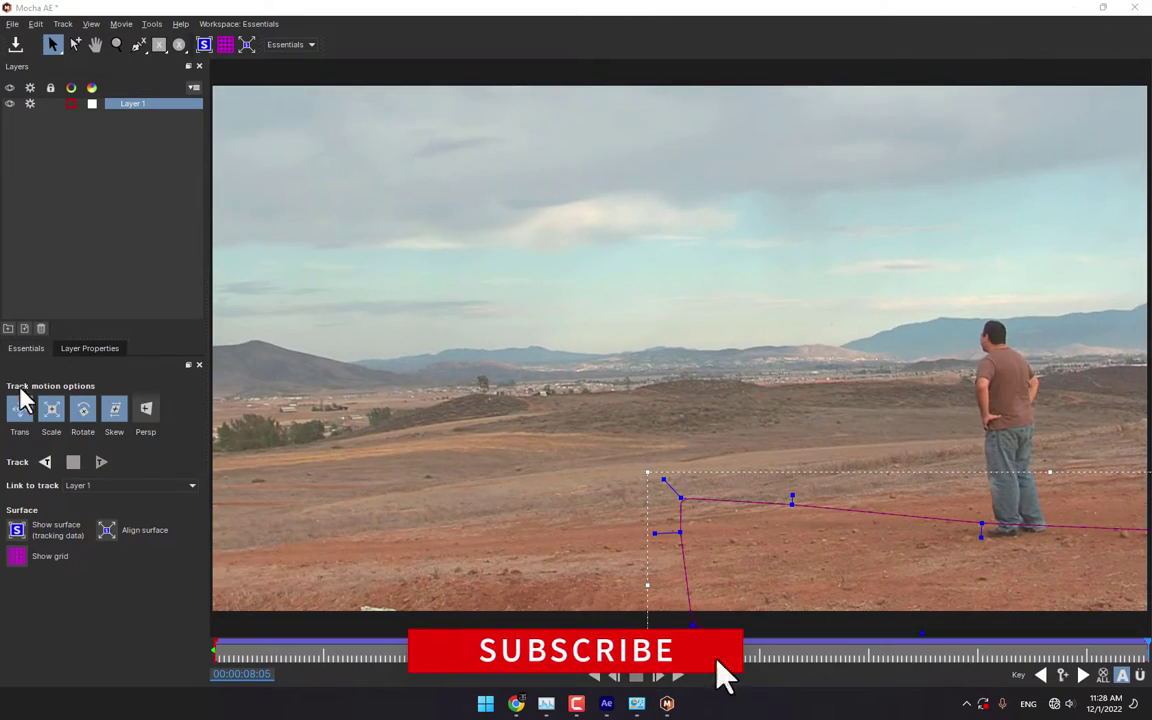
# - Play the finished bomb composite preview, then stop and scrub it to check the bomb's tracking
pyautogui.click(12, 23)
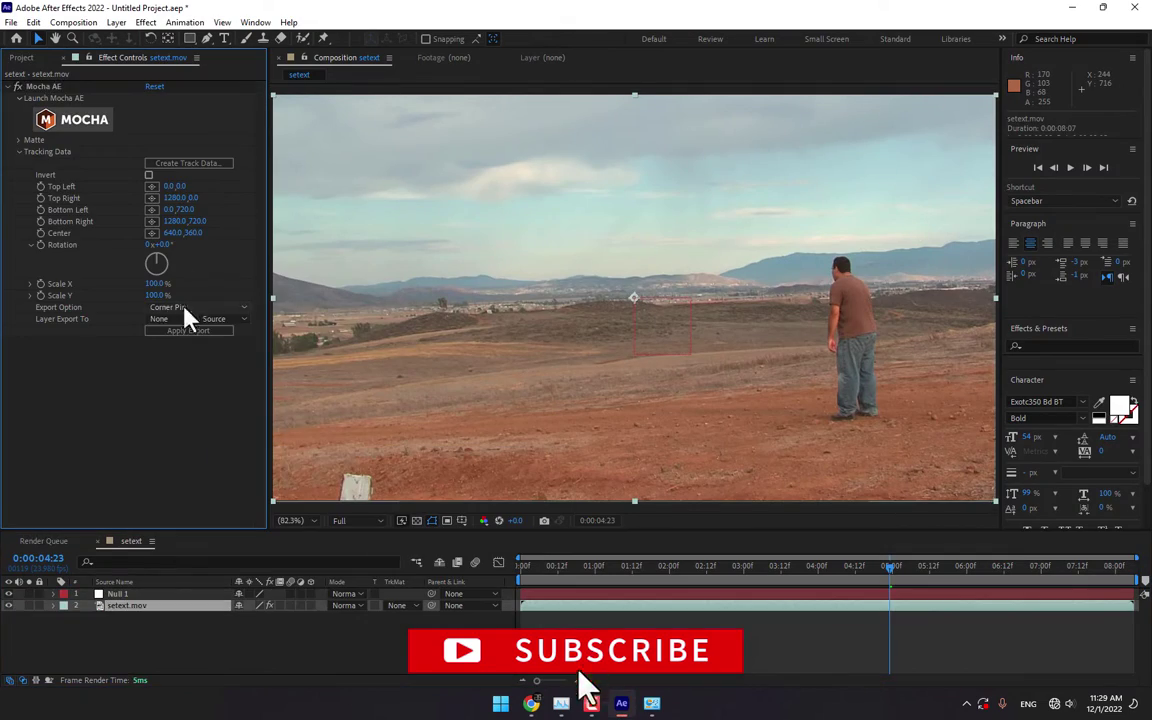
pyautogui.click(183, 326)
pyautogui.click(190, 350)
pyautogui.click(193, 340)
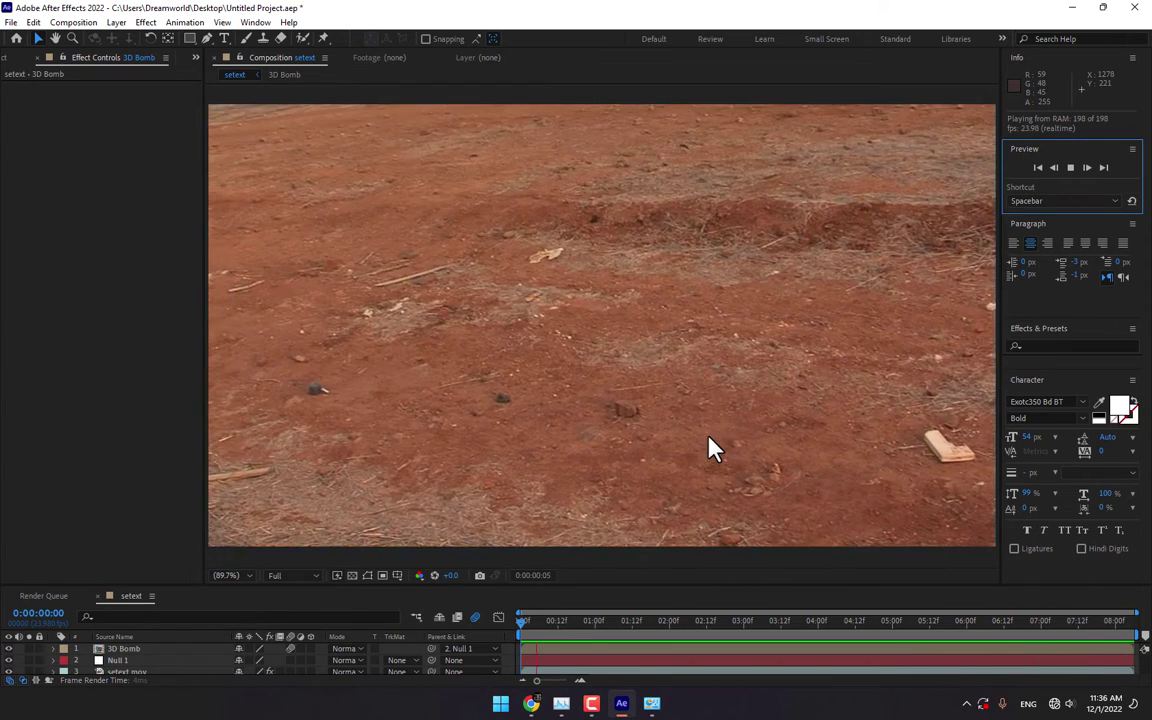
pyautogui.click(836, 622)
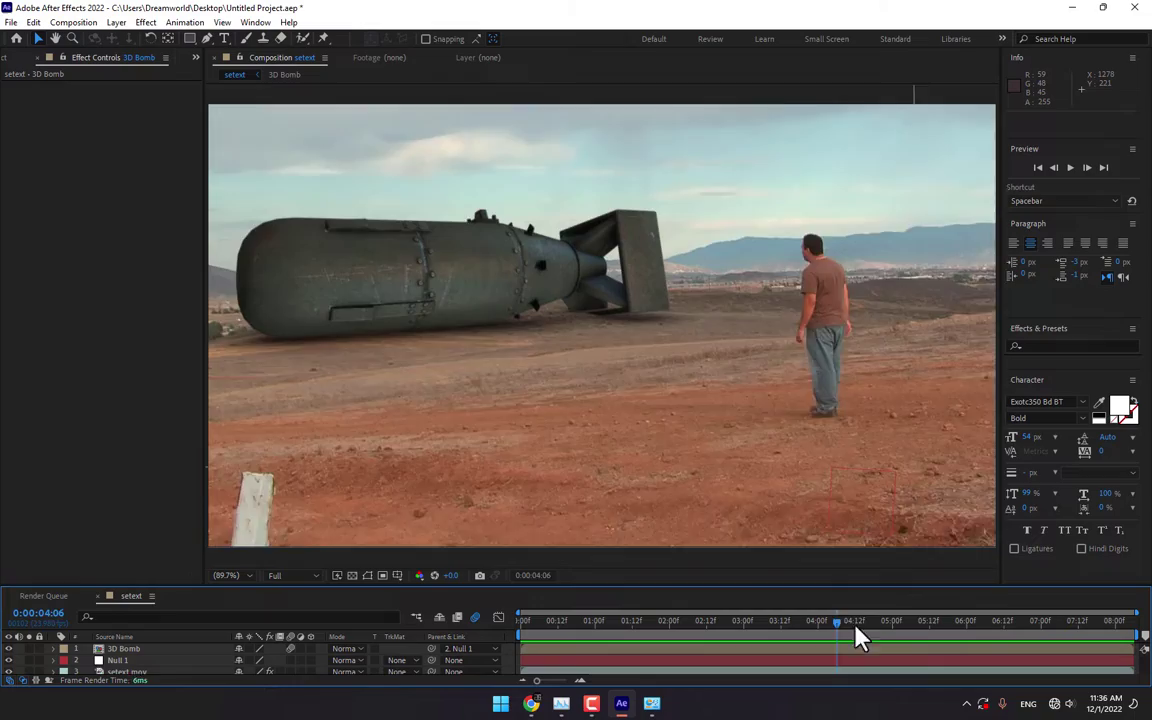
pyautogui.moveTo(857, 638); pyautogui.dragTo(1118, 605)
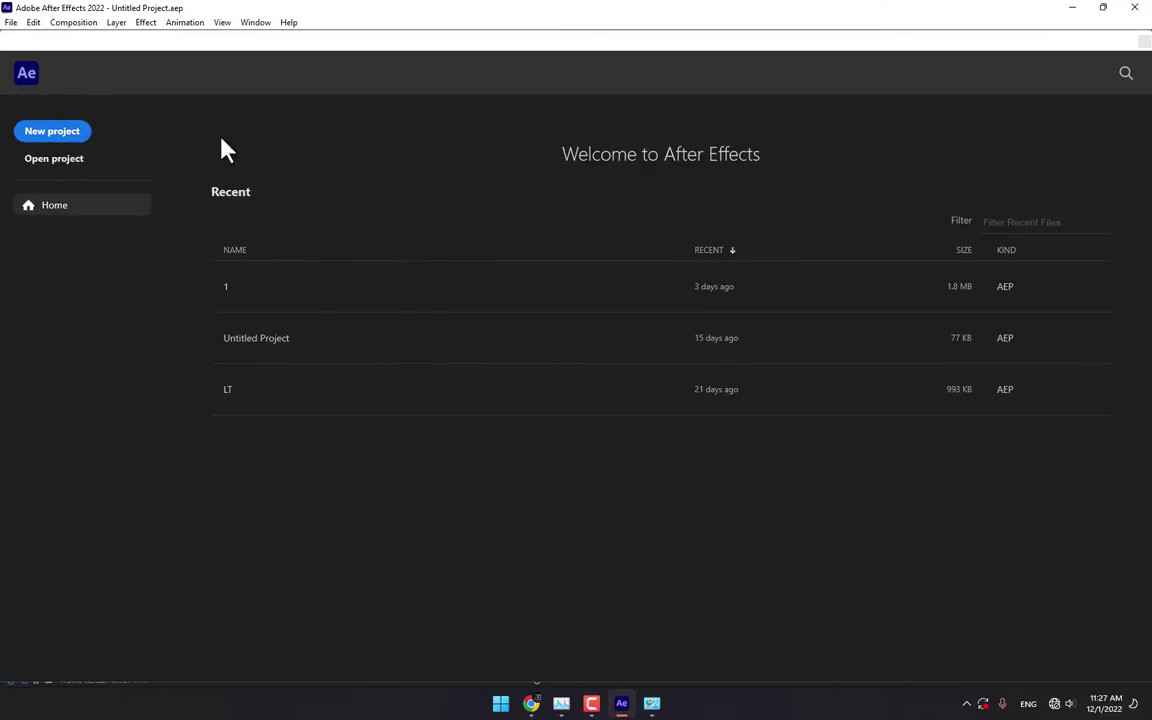
# - Start a new project with a composition built from the setext.mov footage
pyautogui.click(47, 138)
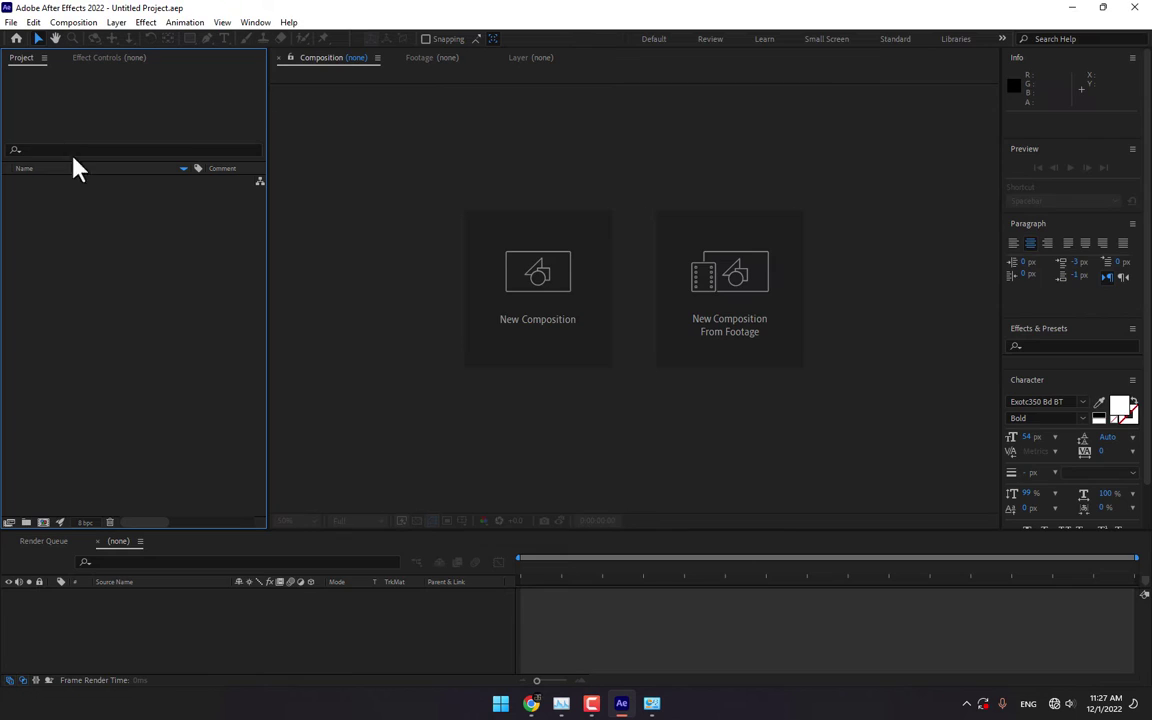
pyautogui.click(730, 297)
pyautogui.doubleClick(386, 275)
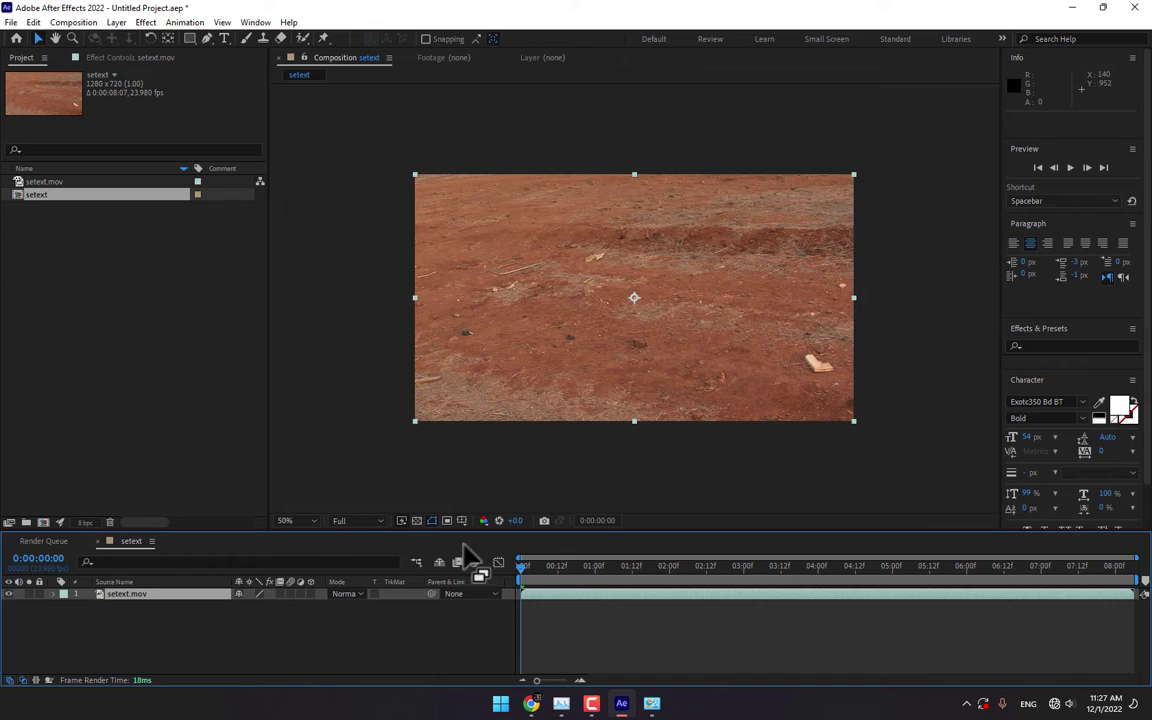
# - Set the composition view zoom to Fit and scrub through the 8-second desert clip
pyautogui.click(300, 521)
pyautogui.click(305, 291)
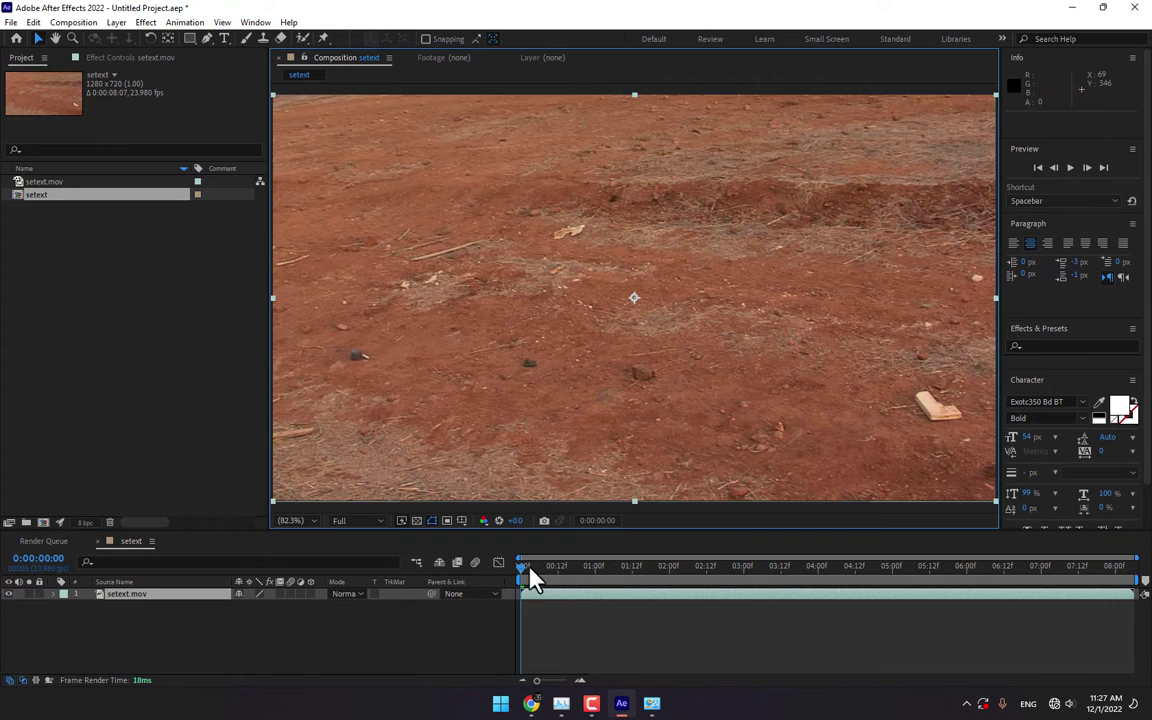
pyautogui.moveTo(530, 566); pyautogui.dragTo(1125, 568)
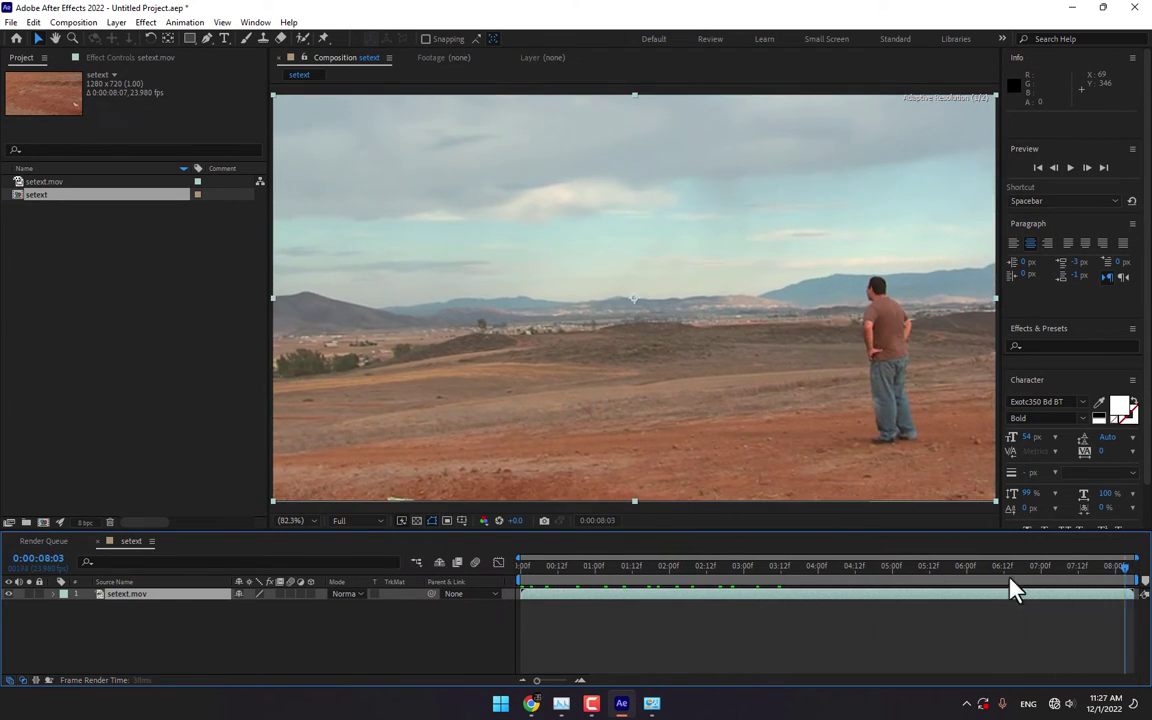
pyautogui.moveTo(1010, 578); pyautogui.dragTo(889, 574)
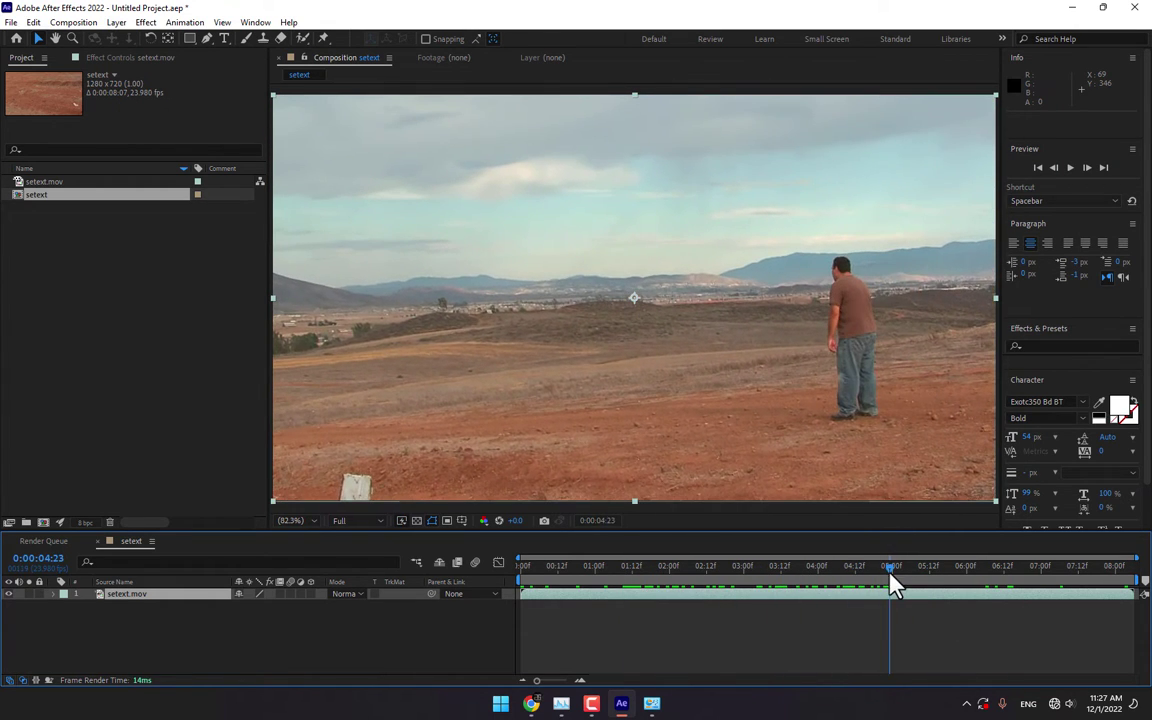
# - Apply Track in Boris FX Mocha to setext.mov and launch Mocha AE from Effect Controls
pyautogui.click(185, 23)
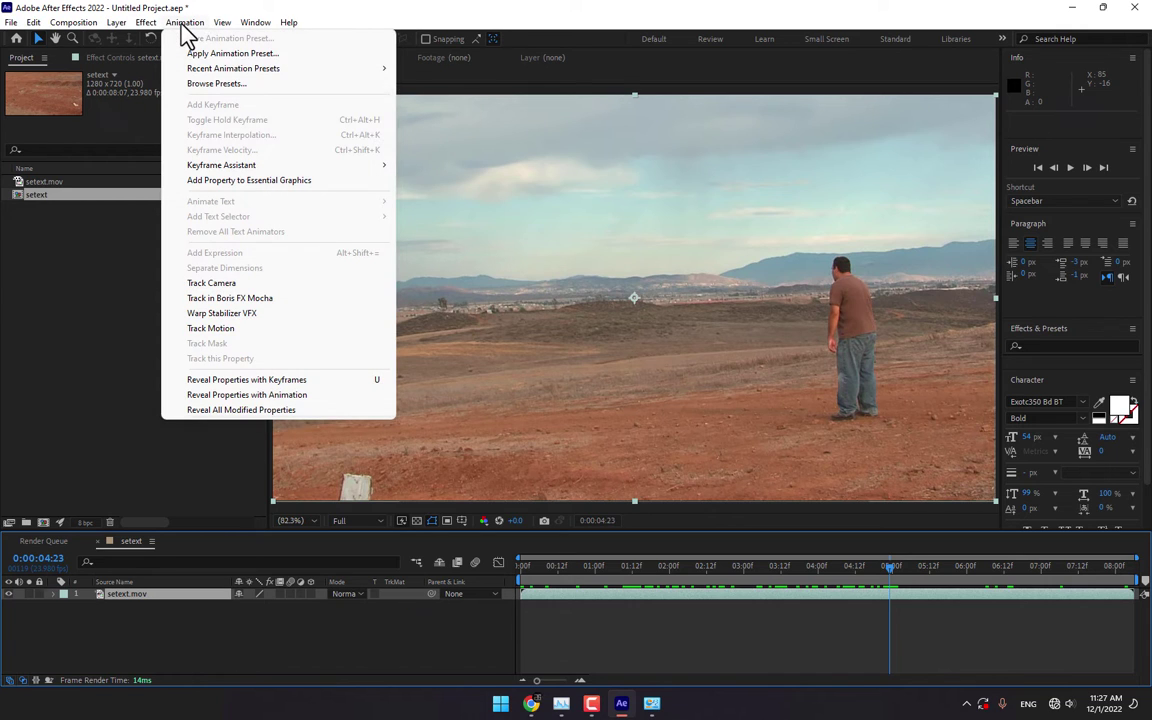
pyautogui.click(265, 308)
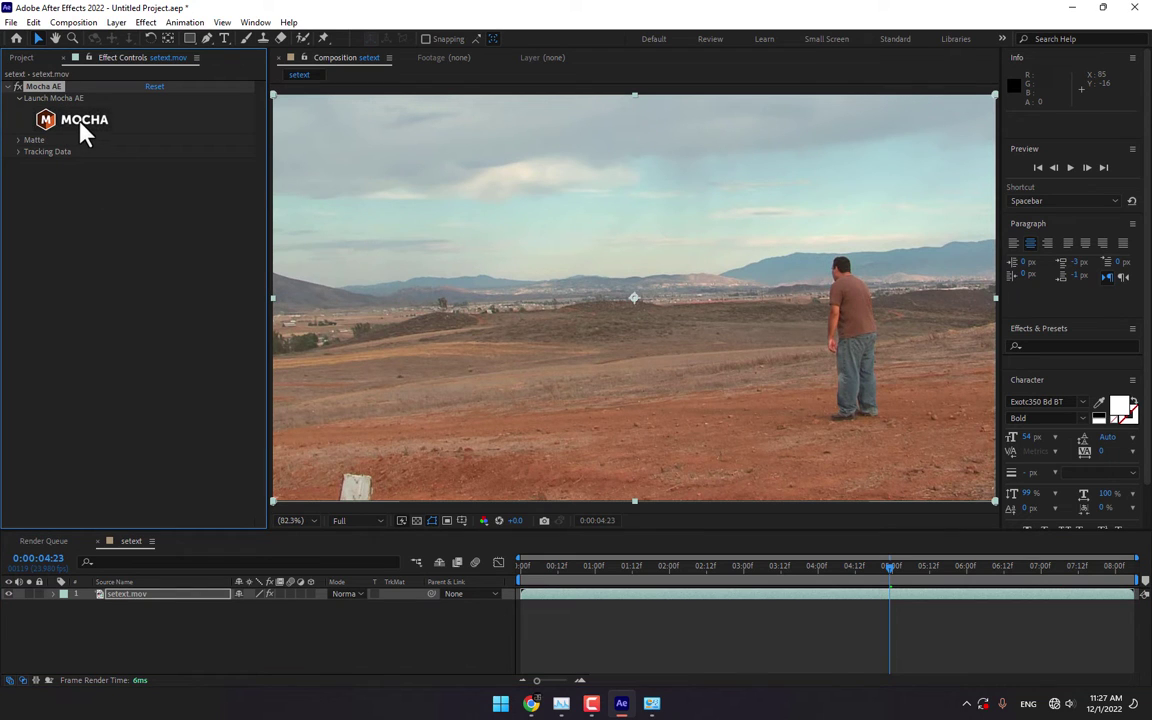
pyautogui.click(80, 125)
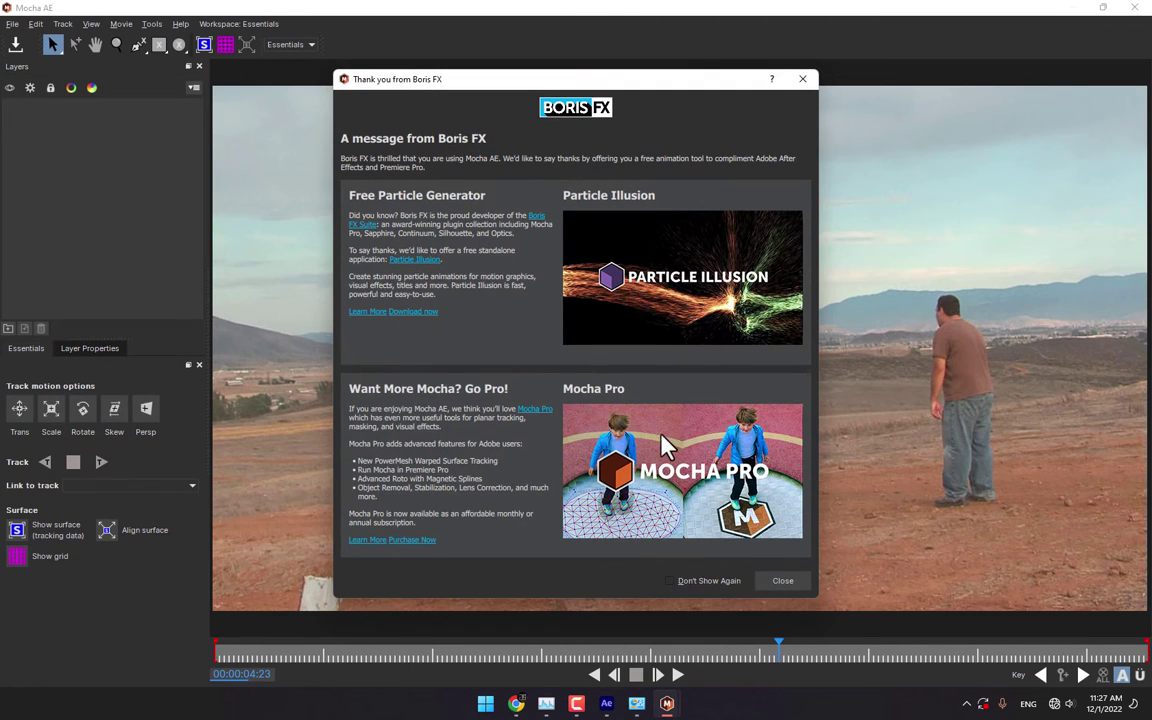
# - Dismiss the Boris FX welcome message, review the clip and return to frame 0
pyautogui.click(780, 581)
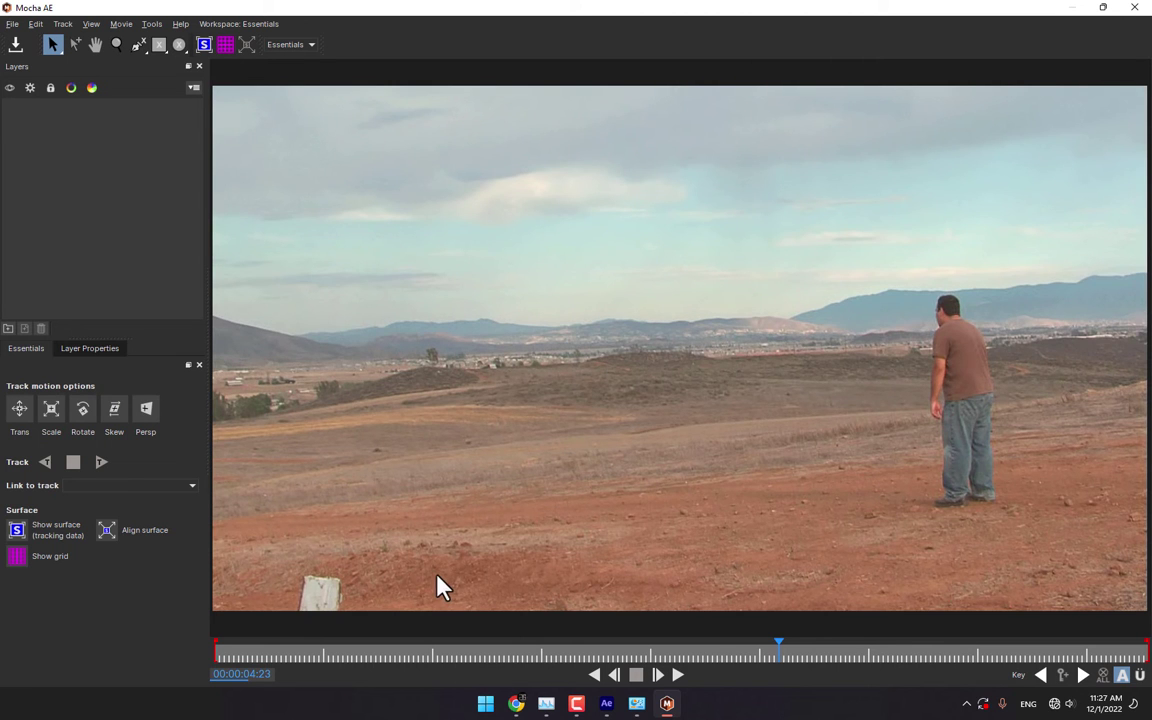
pyautogui.moveTo(280, 655); pyautogui.dragTo(727, 655)
pyautogui.moveTo(645, 675); pyautogui.dragTo(173, 683)
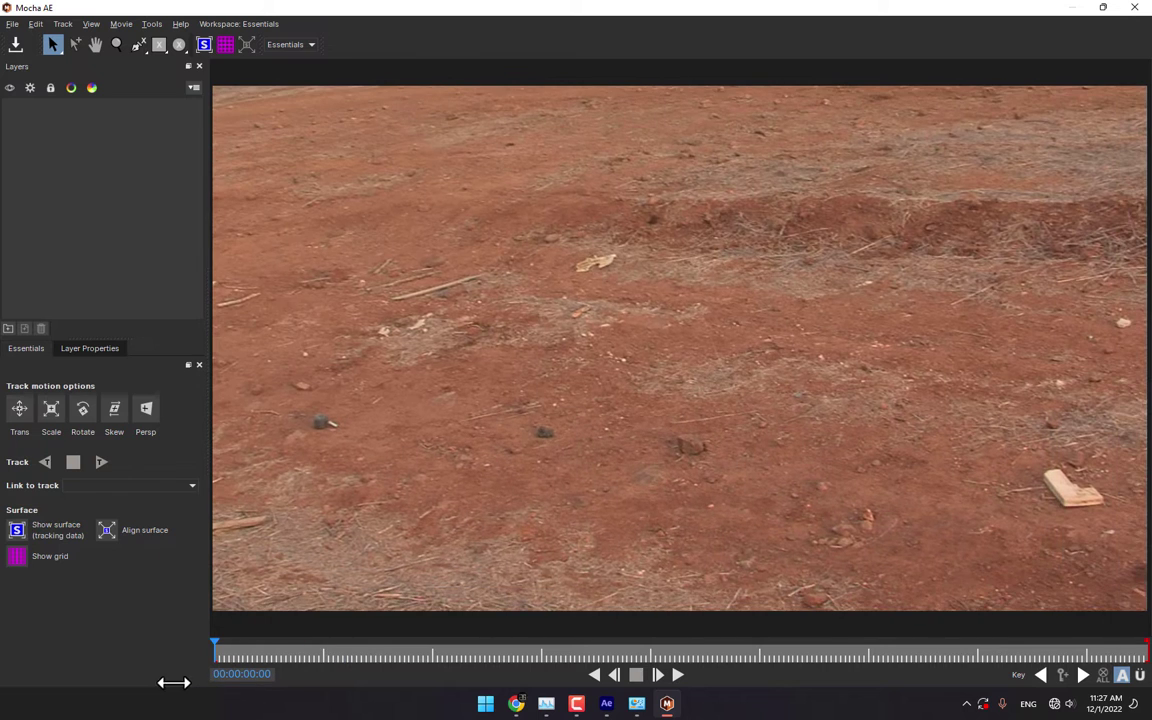
# - Start an X-Spline shape tracing the ground's top edge across to the upper right
pyautogui.click(137, 44)
pyautogui.click(220, 90)
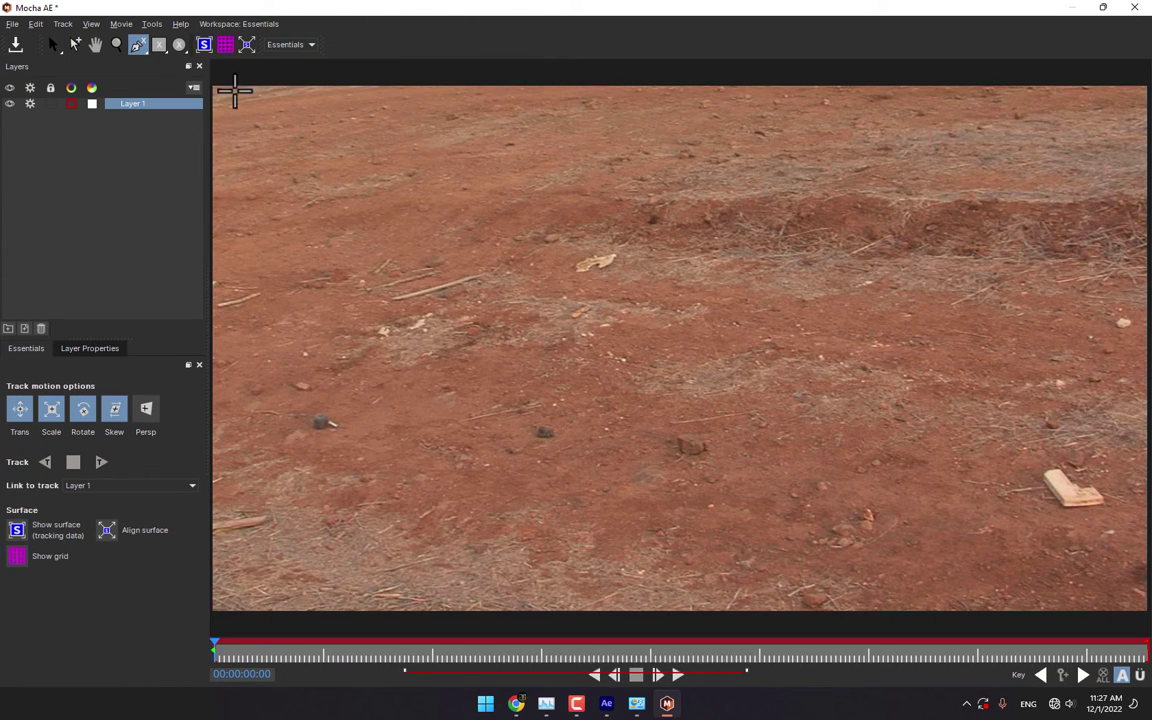
pyautogui.click(324, 88)
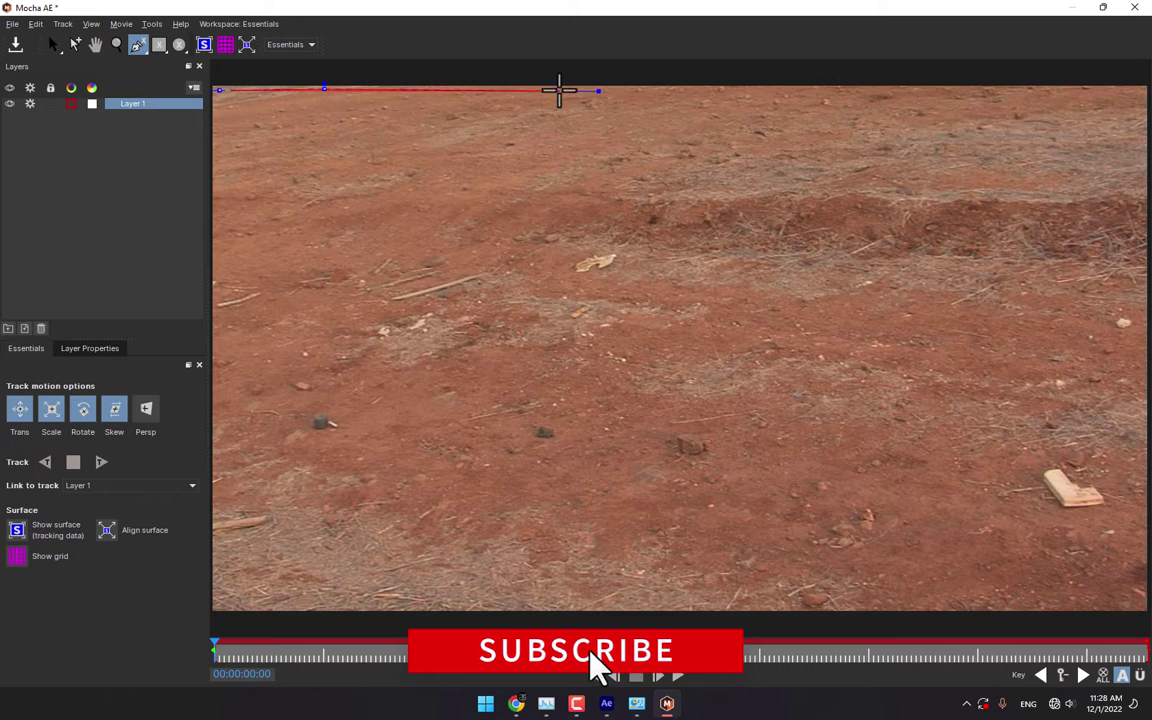
pyautogui.click(503, 93)
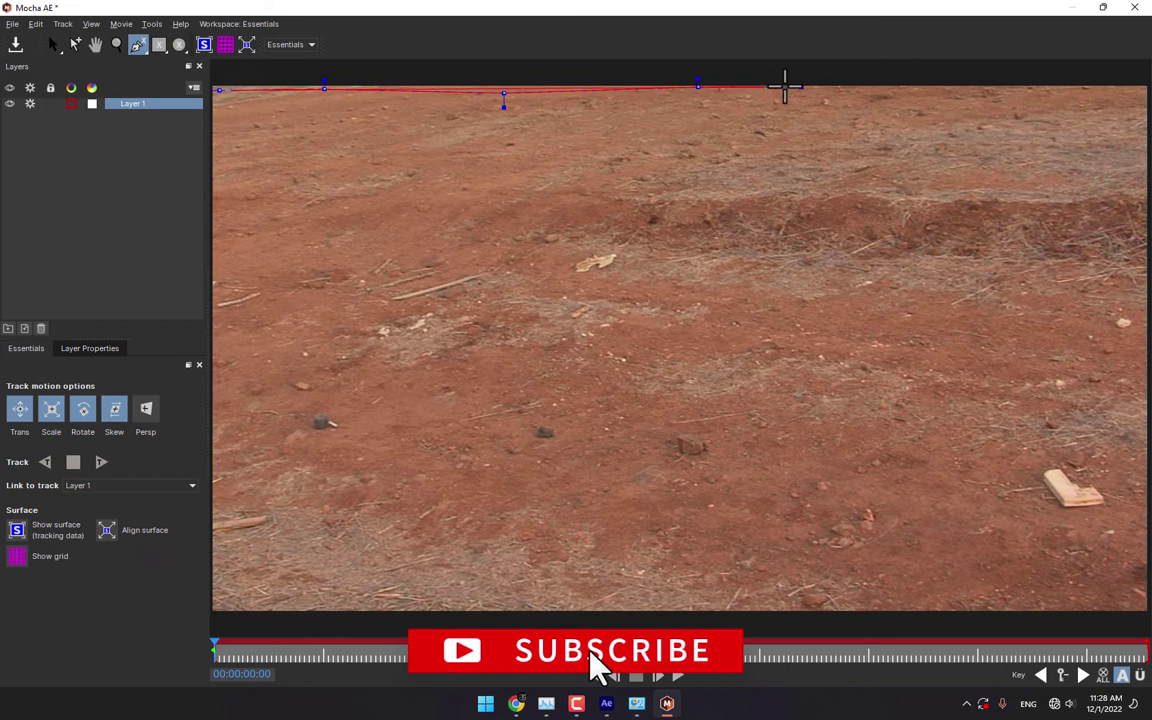
pyautogui.click(877, 88)
pyautogui.click(918, 138)
pyautogui.click(858, 170)
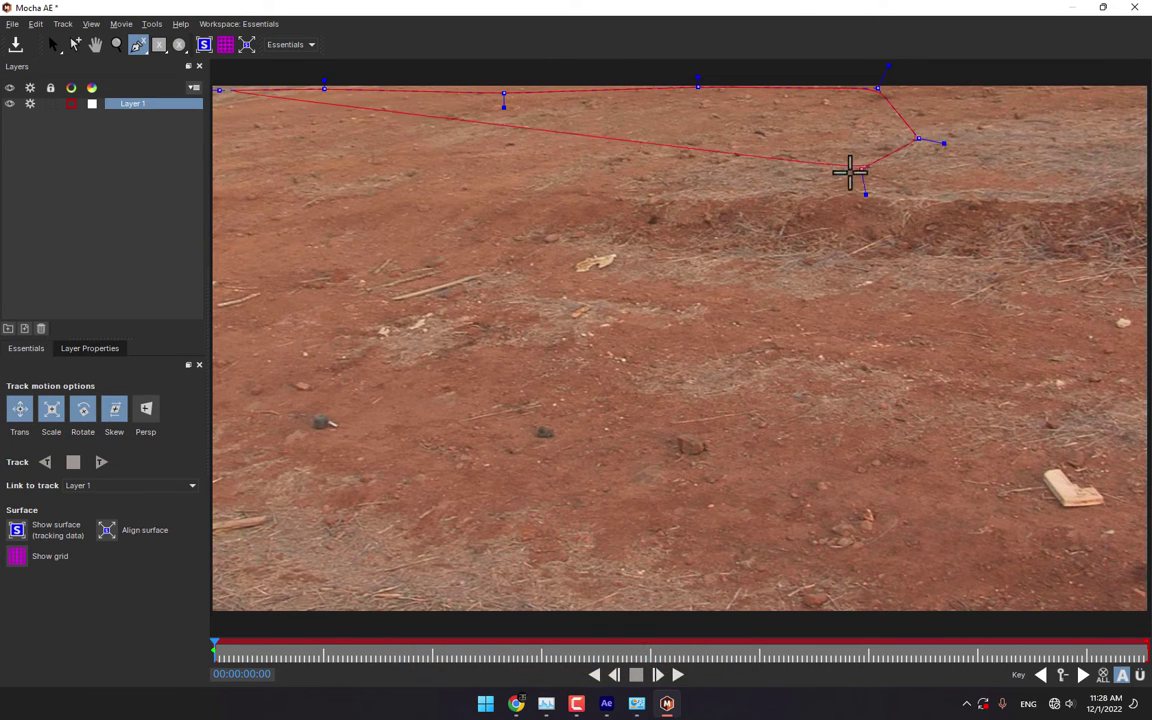
# - Trace the shape's lower edge along the ridge back toward the left
pyautogui.click(820, 186)
pyautogui.click(711, 209)
pyautogui.click(575, 212)
pyautogui.click(445, 212)
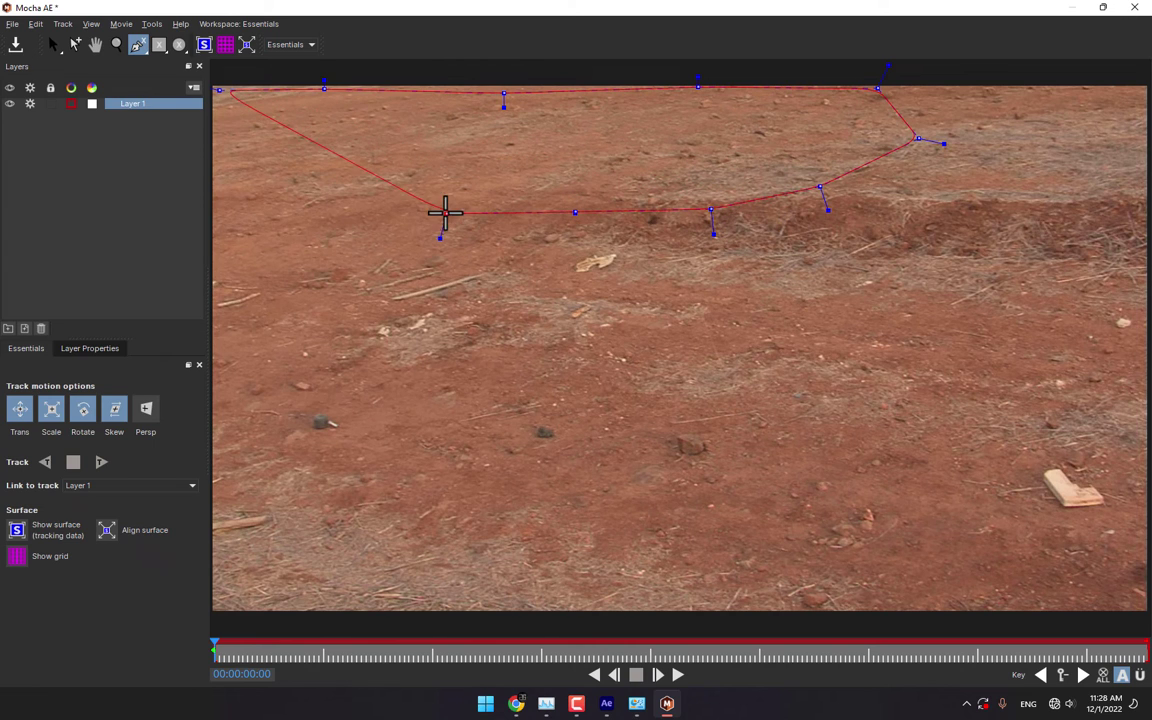
pyautogui.click(303, 225)
pyautogui.click(229, 206)
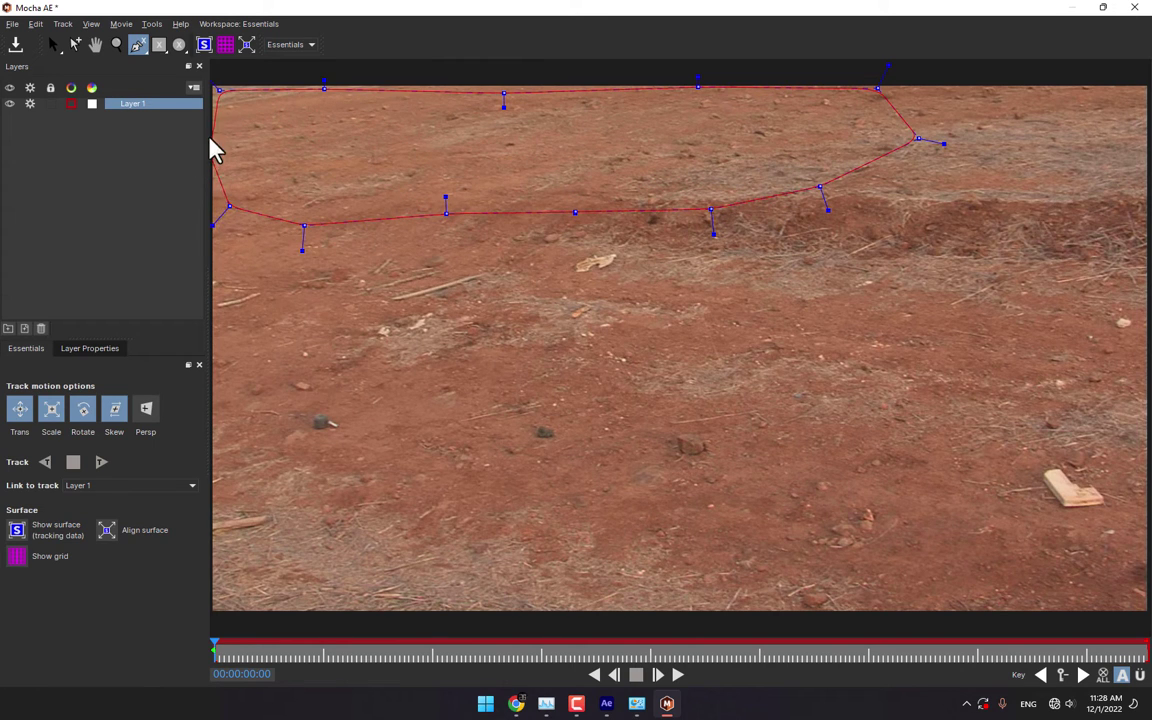
# - Close the ground shape and track it forward through the whole clip
pyautogui.click(219, 122)
pyautogui.rightClick(220, 123)
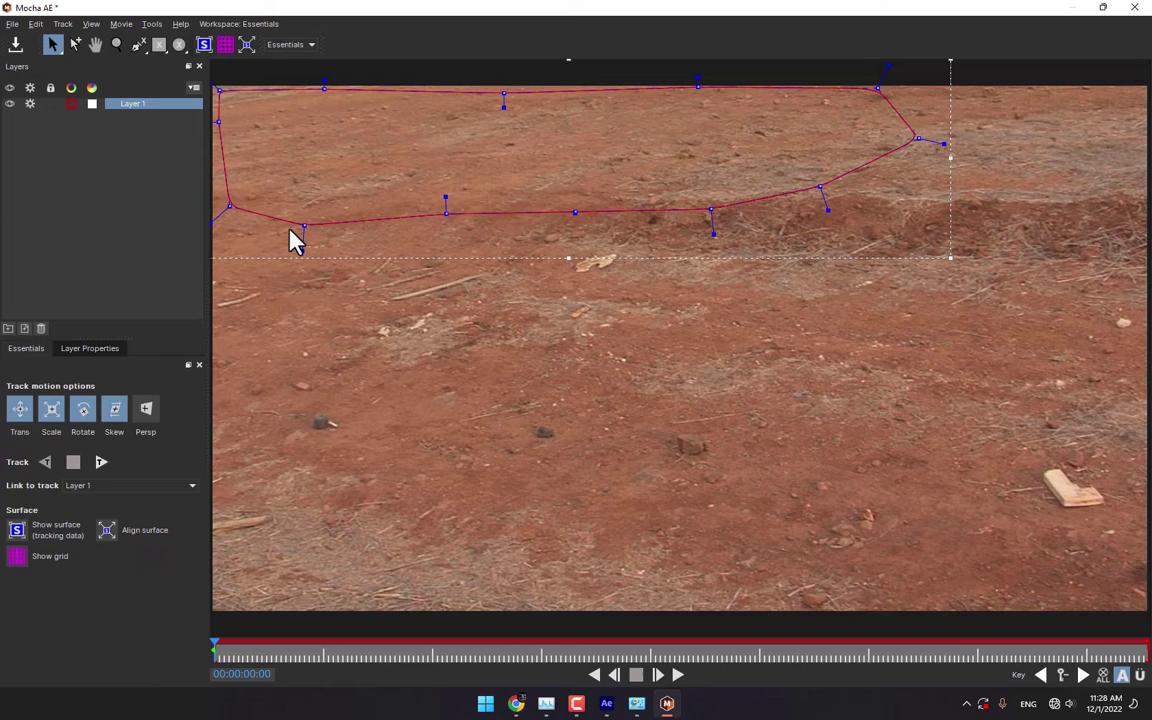
pyautogui.click(101, 461)
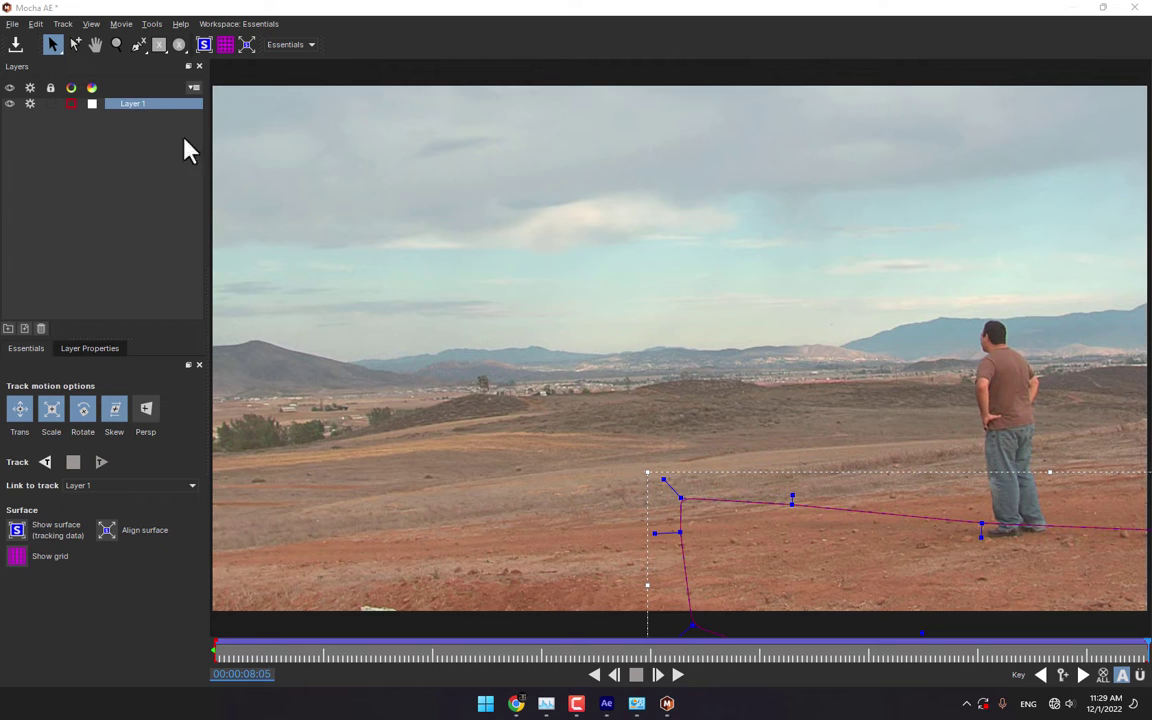
# - Save the Mocha project and close Mocha to return to After Effects
pyautogui.click(15, 24)
pyautogui.click(54, 57)
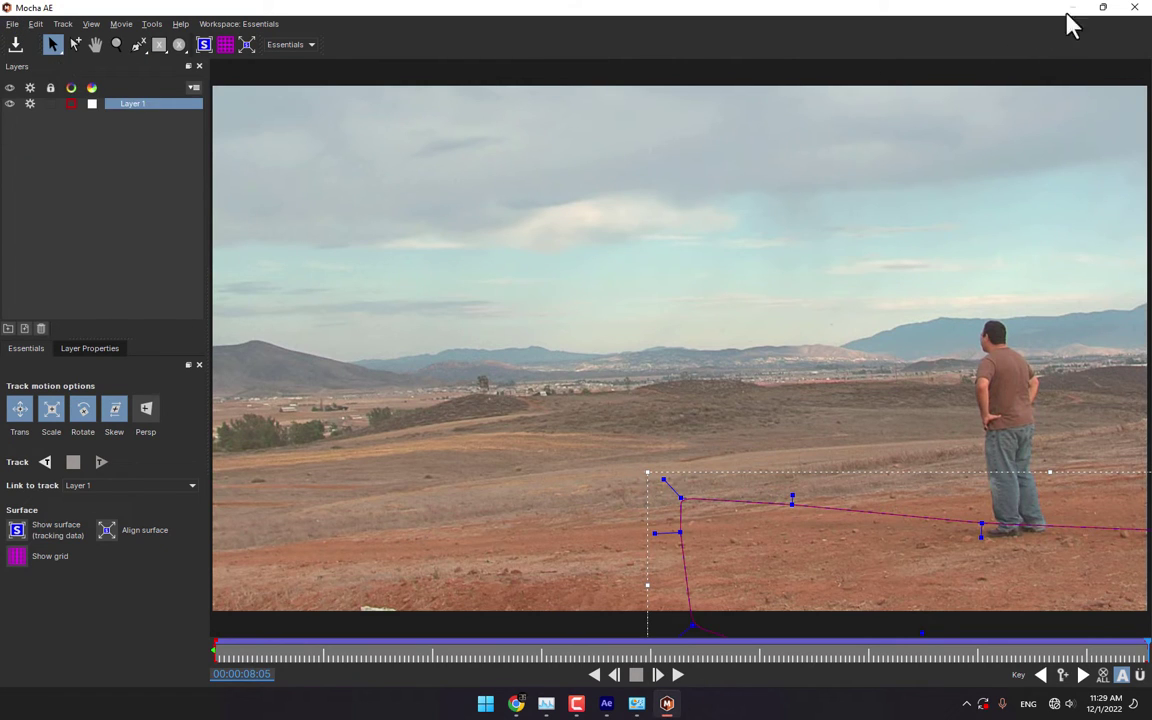
pyautogui.click(1137, 9)
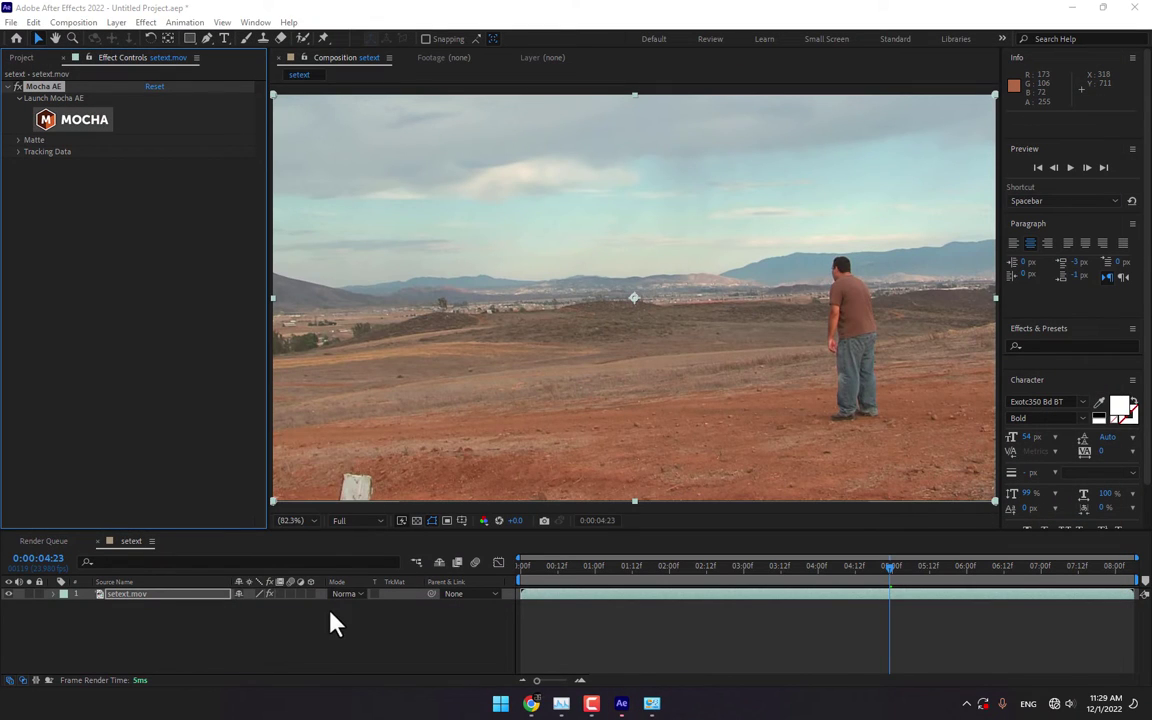
# - Add a new Null 1 null object layer to the composition
pyautogui.rightClick(210, 627)
pyautogui.moveTo(305, 462)
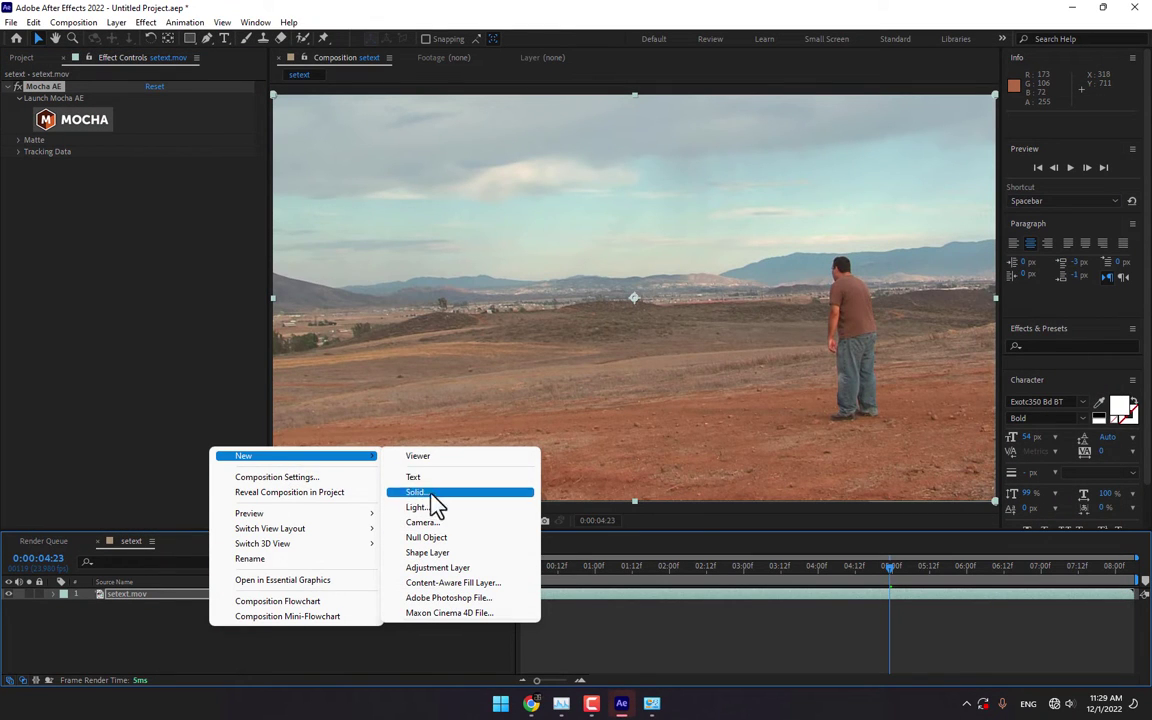
pyautogui.click(437, 540)
# - Export the Mocha track as Transform data and apply it to Null 1
pyautogui.click(133, 614)
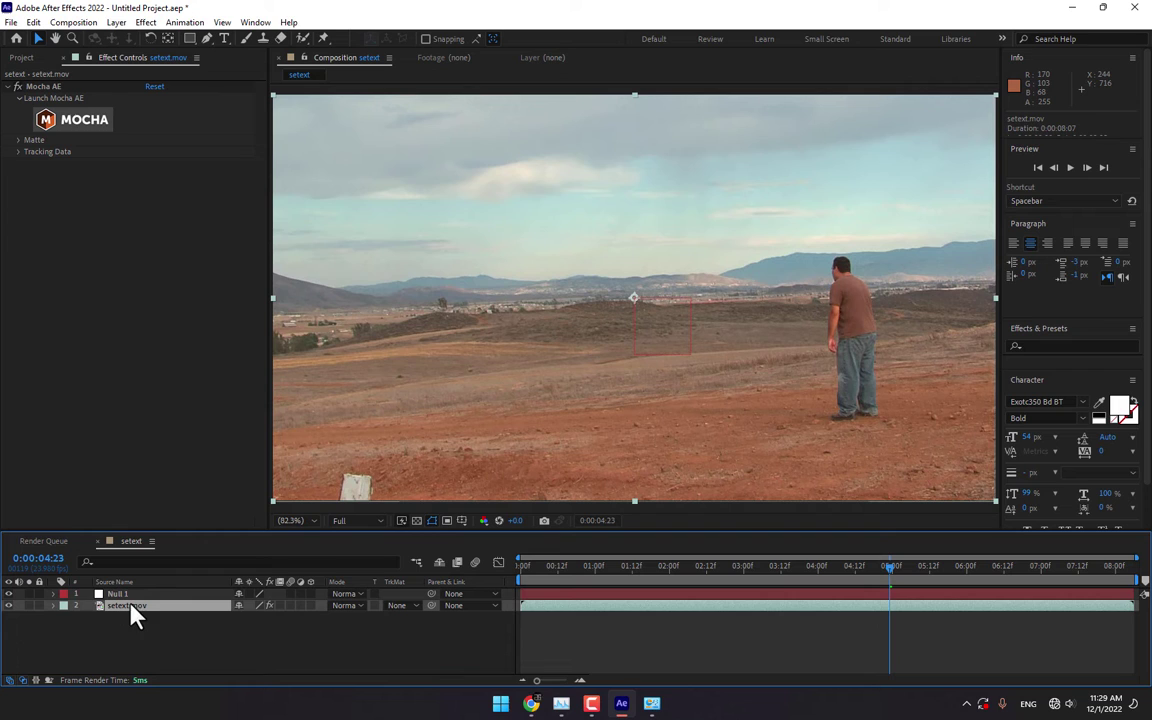
pyautogui.click(17, 152)
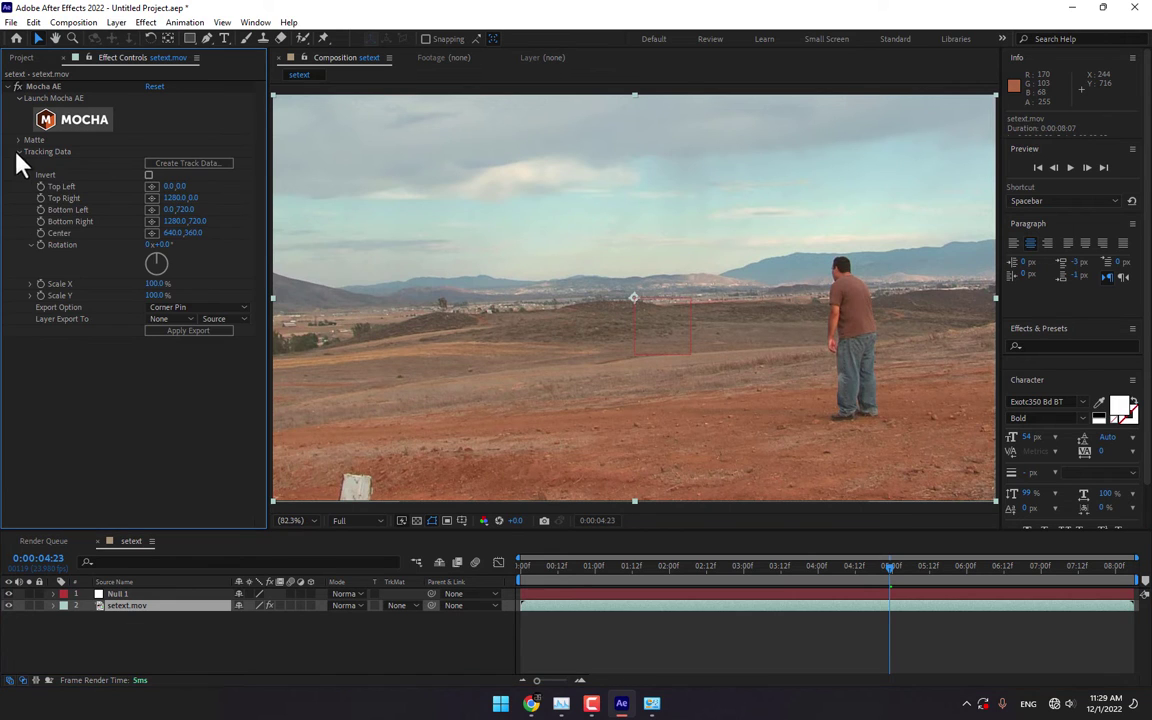
pyautogui.click(183, 307)
pyautogui.click(185, 350)
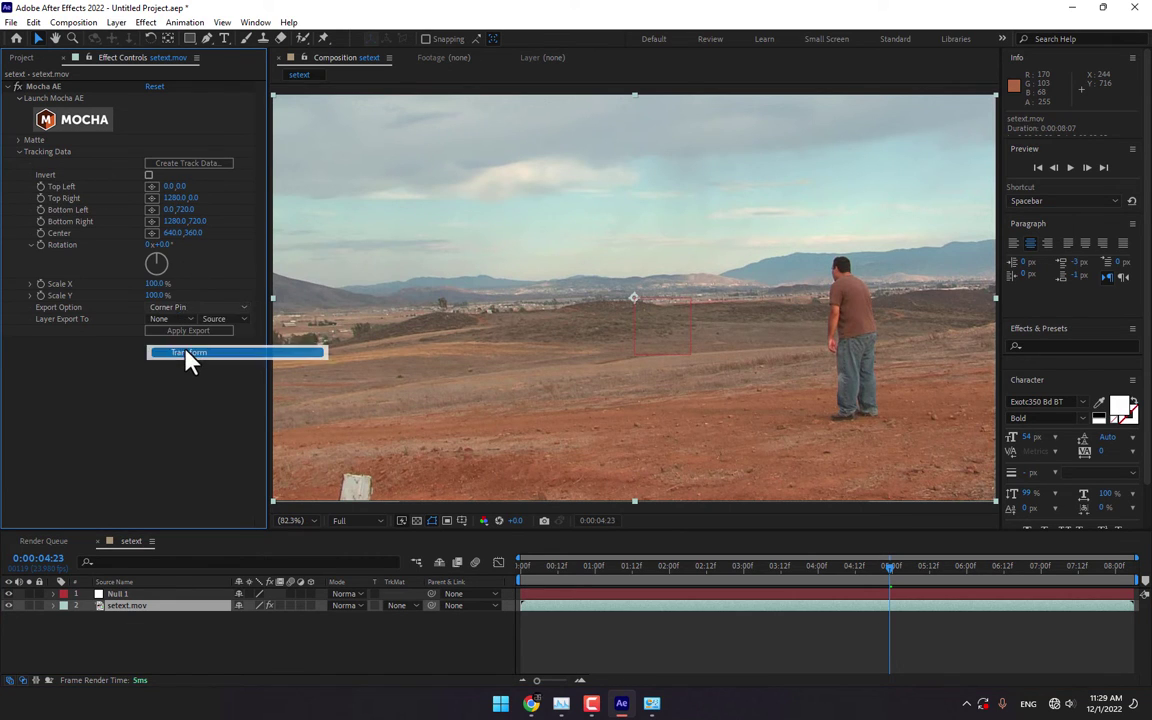
pyautogui.click(180, 319)
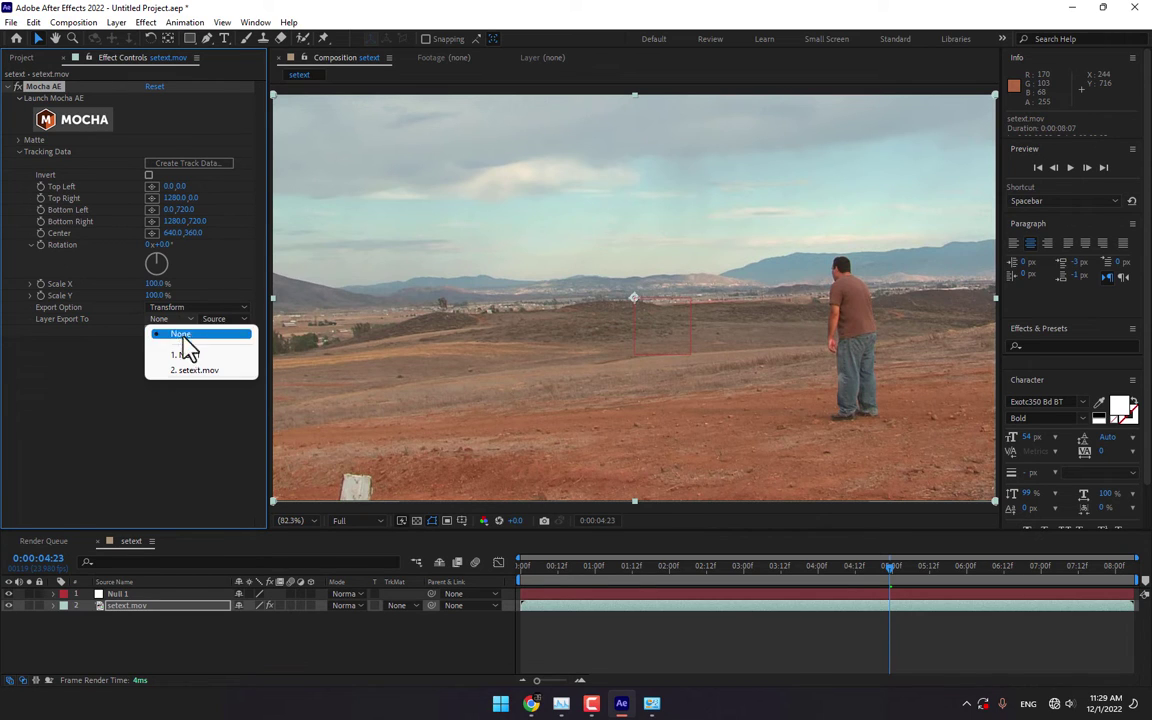
pyautogui.click(186, 354)
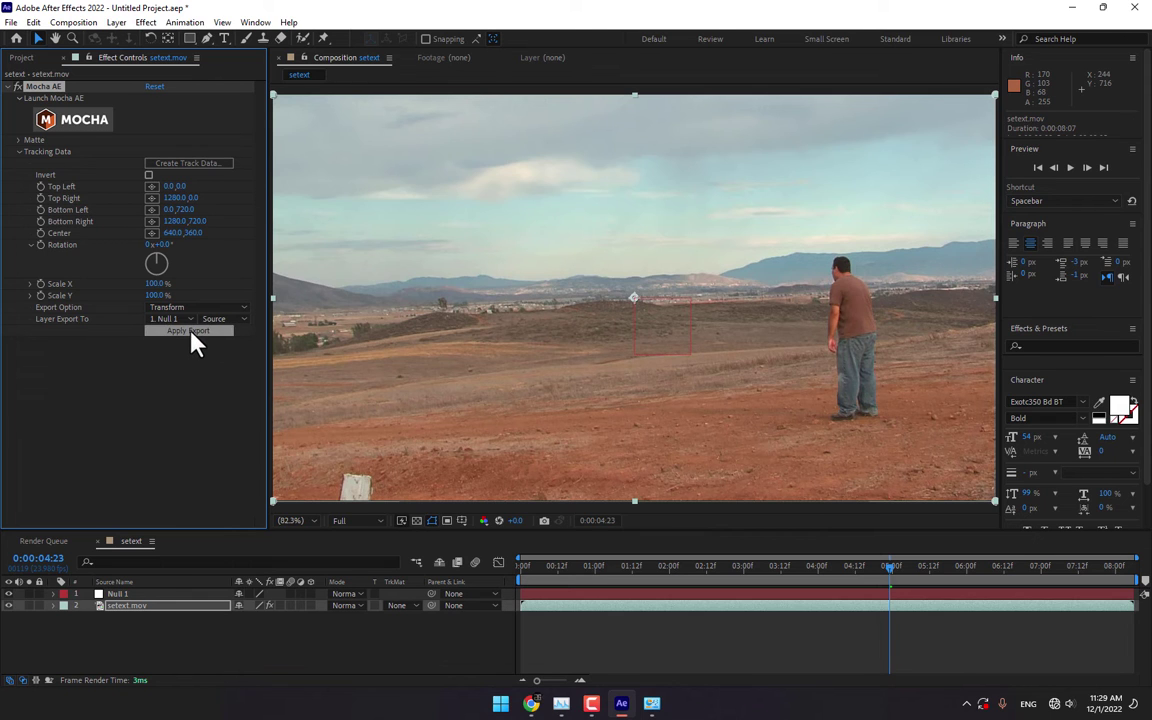
pyautogui.click(191, 332)
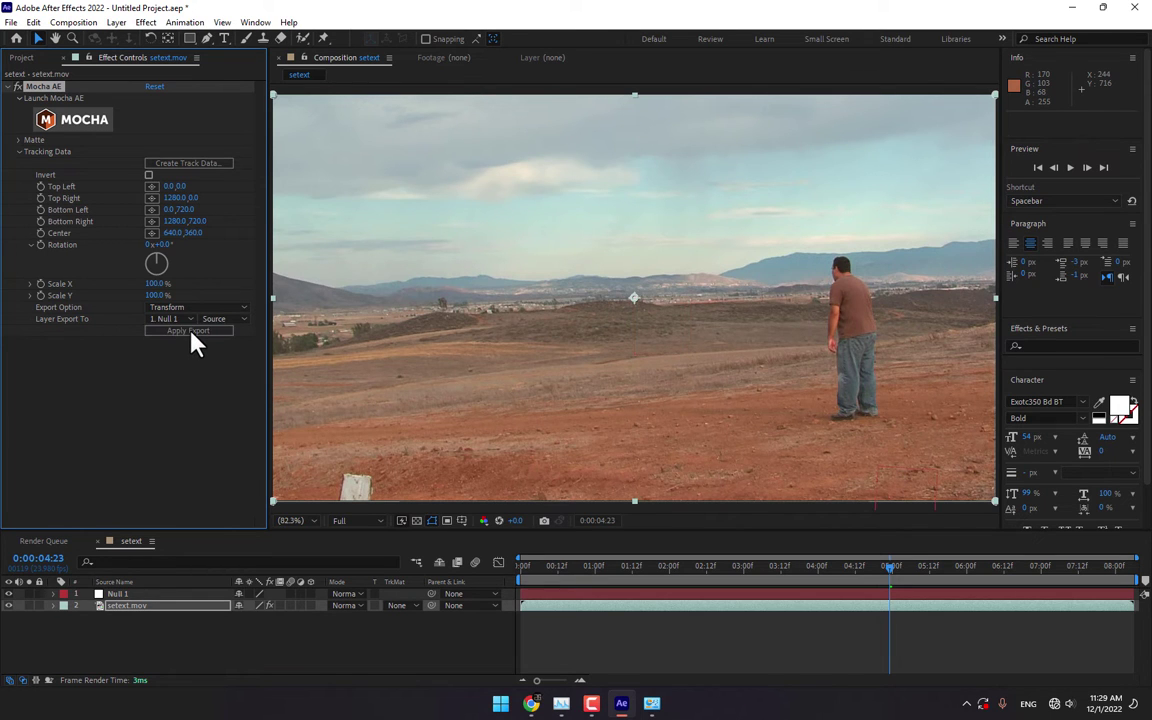
# - Scrub the timeline to check Null 1's tracked motion path
pyautogui.moveTo(575, 578); pyautogui.dragTo(750, 565)
pyautogui.click(835, 390)
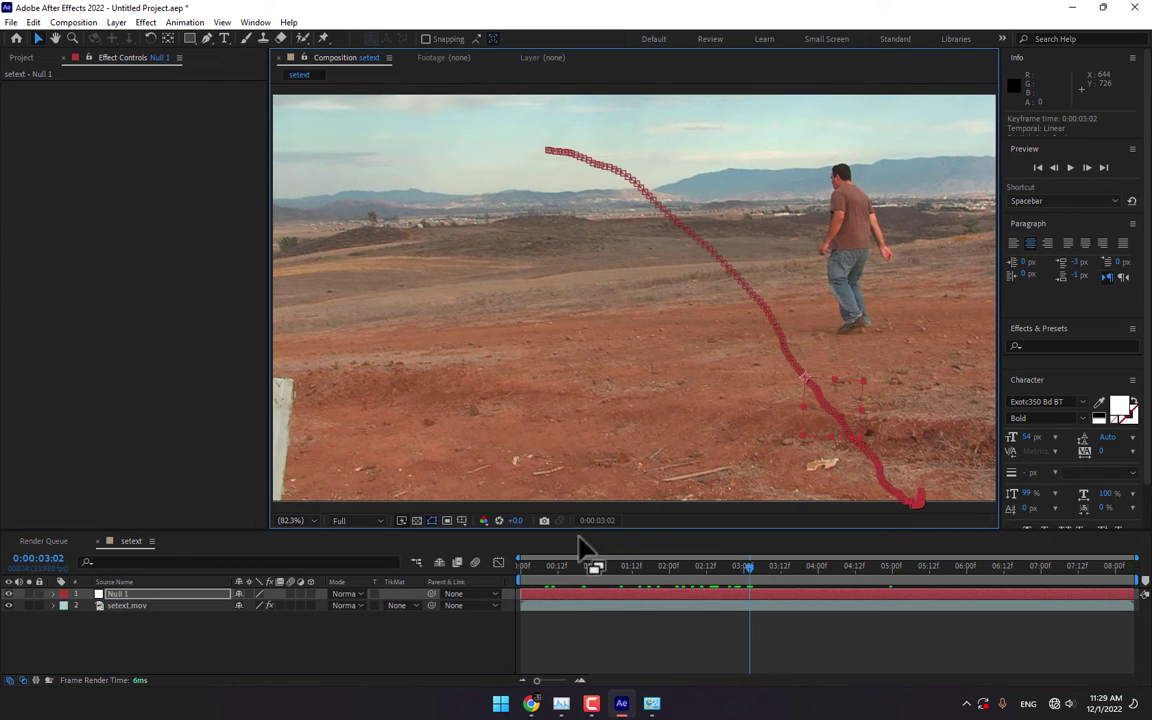
pyautogui.moveTo(533, 576); pyautogui.dragTo(1093, 552)
pyautogui.press('Home')
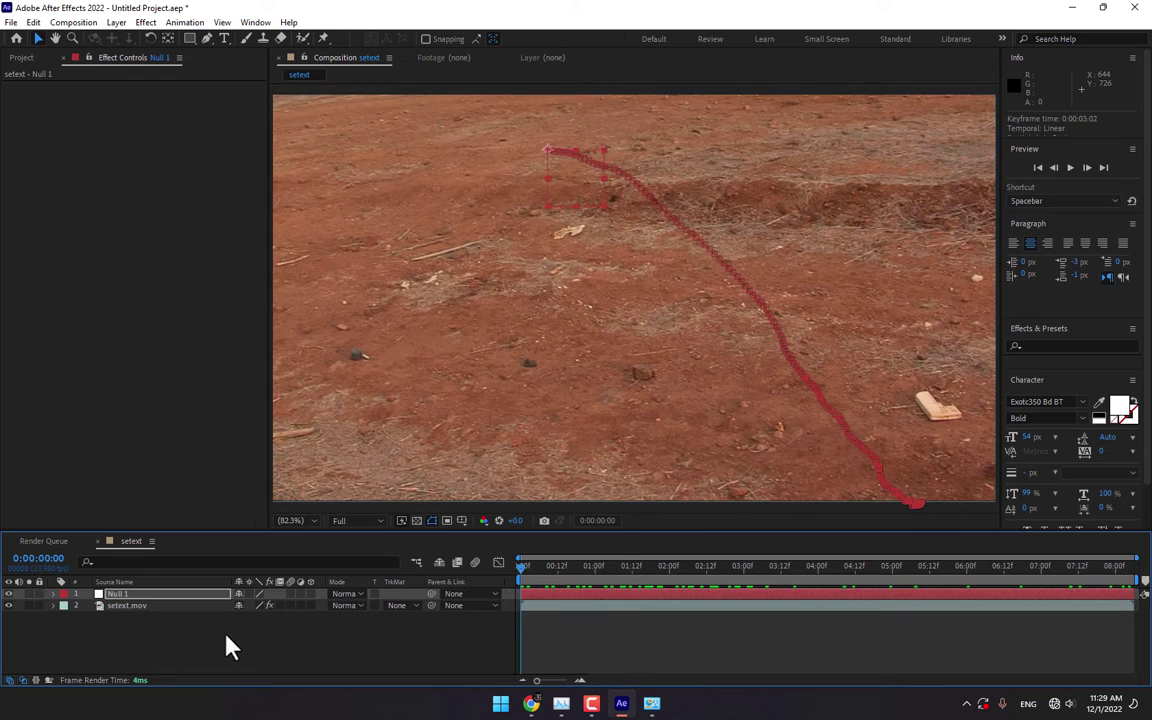
pyautogui.click(228, 645)
pyautogui.moveTo(600, 568); pyautogui.dragTo(1028, 560)
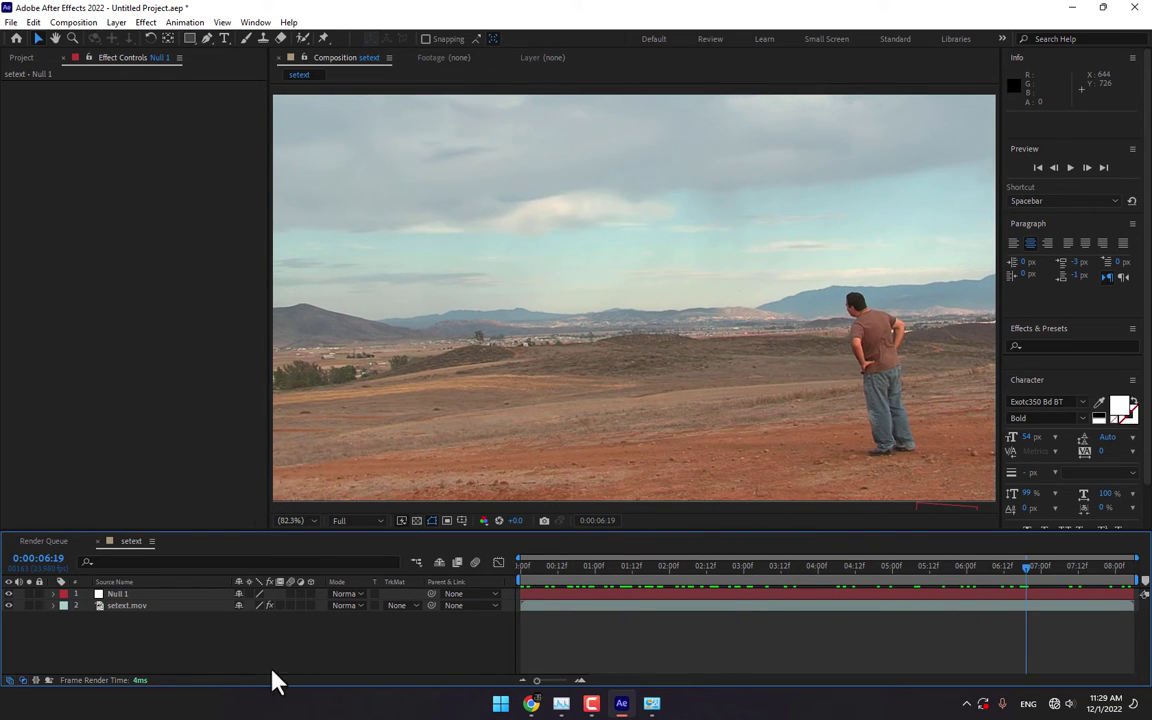
# - Add a new solid layer named 3D
pyautogui.rightClick(226, 640)
pyautogui.moveTo(270, 478)
pyautogui.click(433, 515)
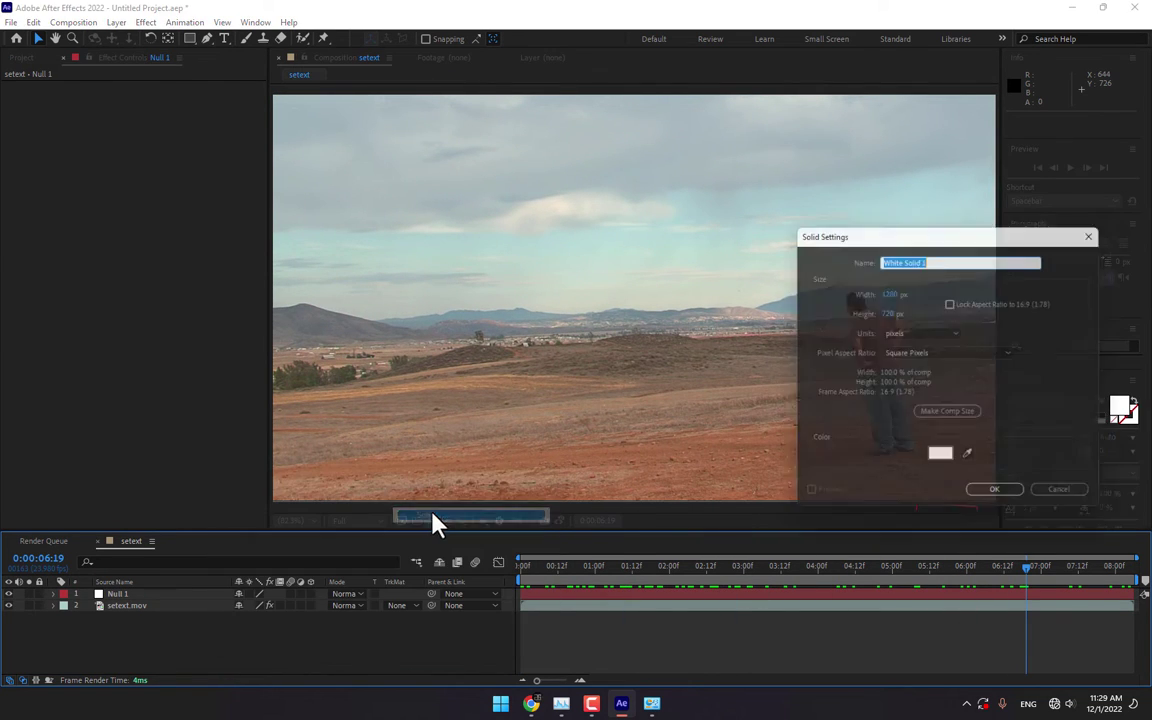
pyautogui.write('3D')
pyautogui.press('Return')
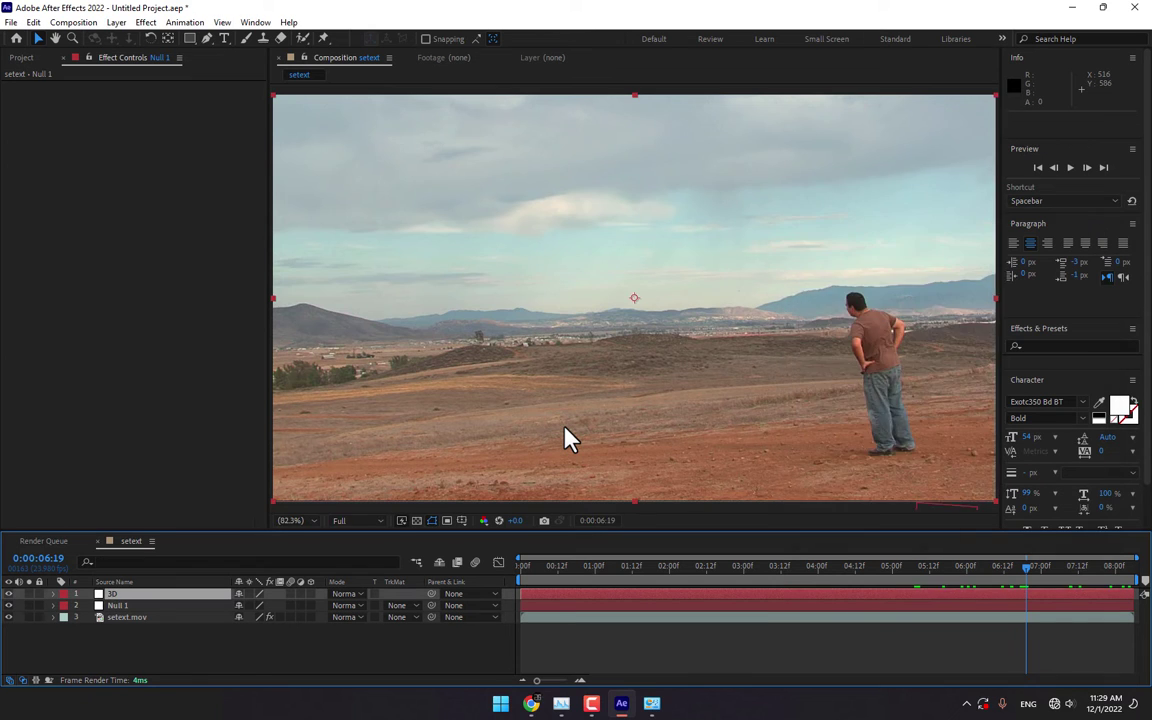
# - Apply the Video Copilot Element effect to the 3D layer
pyautogui.click(145, 22)
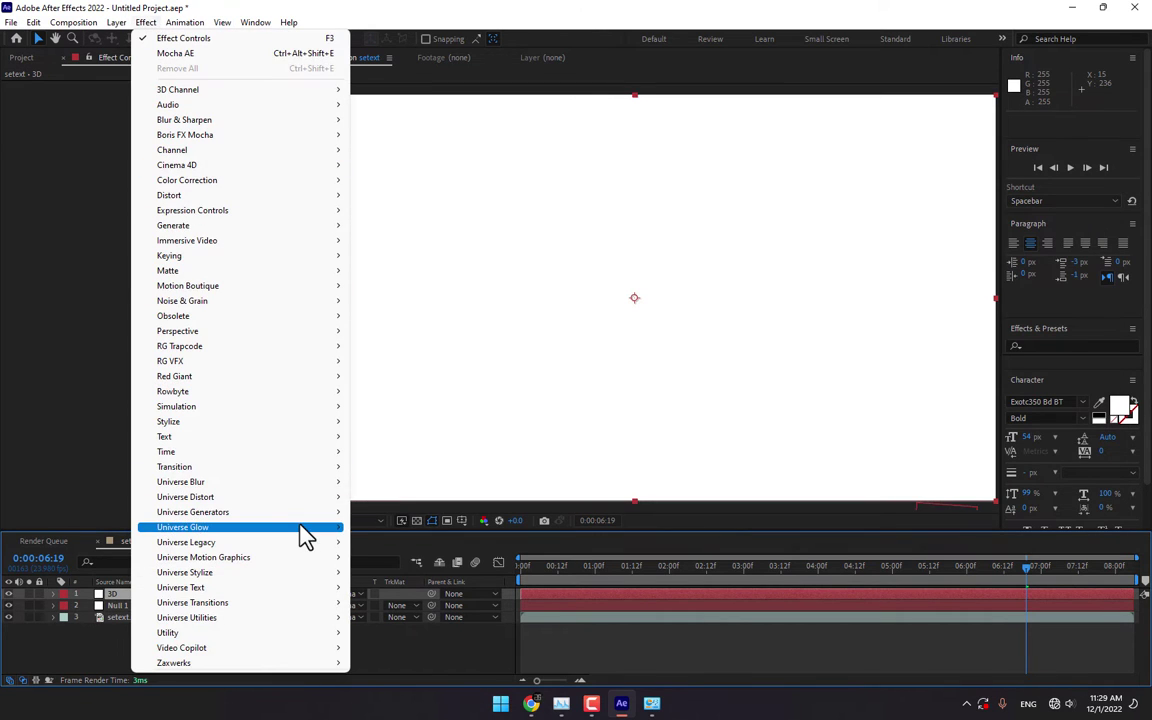
pyautogui.moveTo(300, 650)
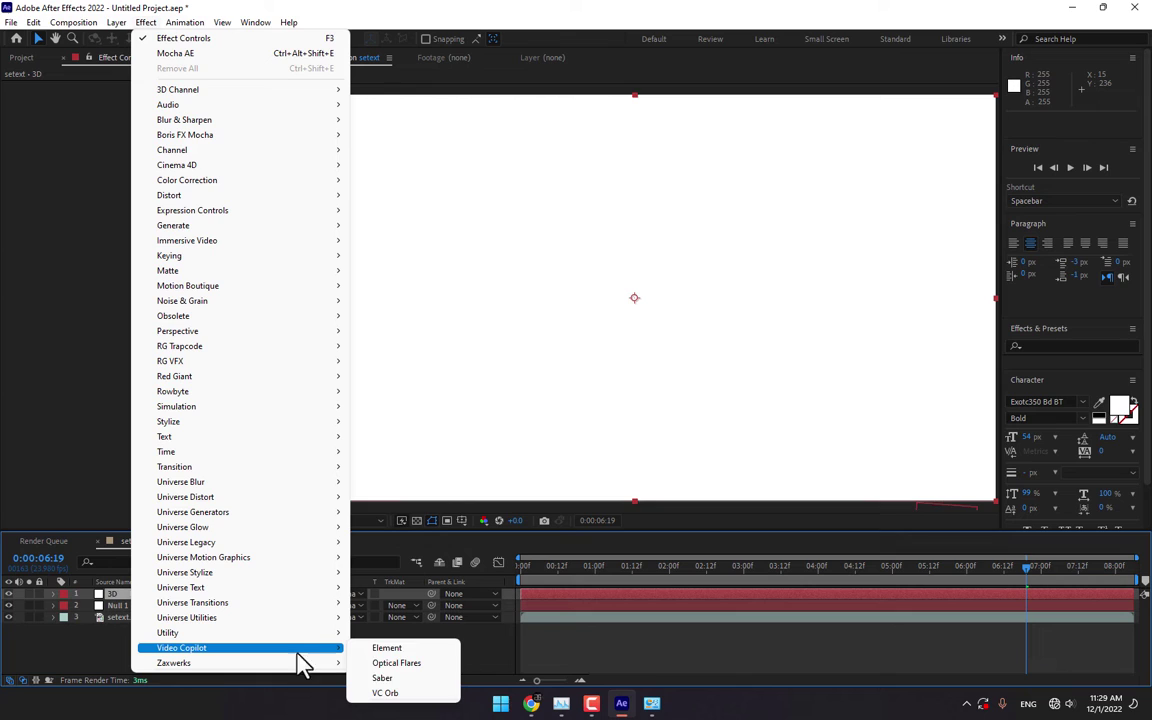
pyautogui.click(398, 652)
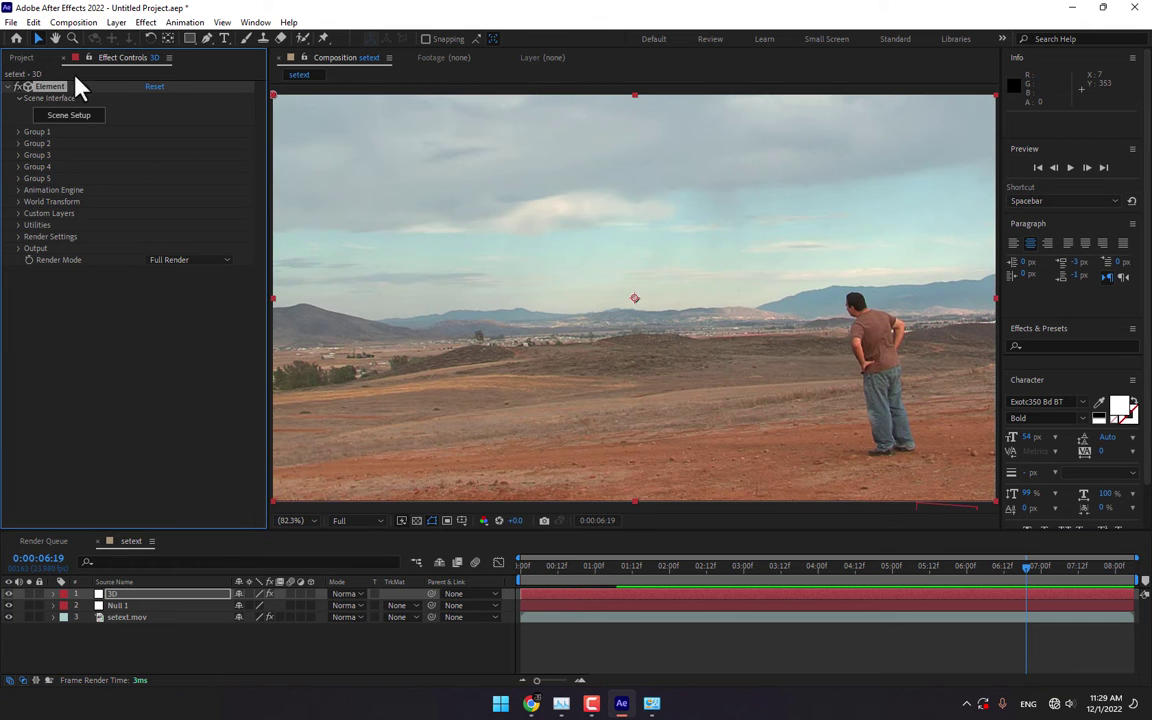
# - Save the project as Untitled Project.aep, replacing the existing file
pyautogui.click(11, 22)
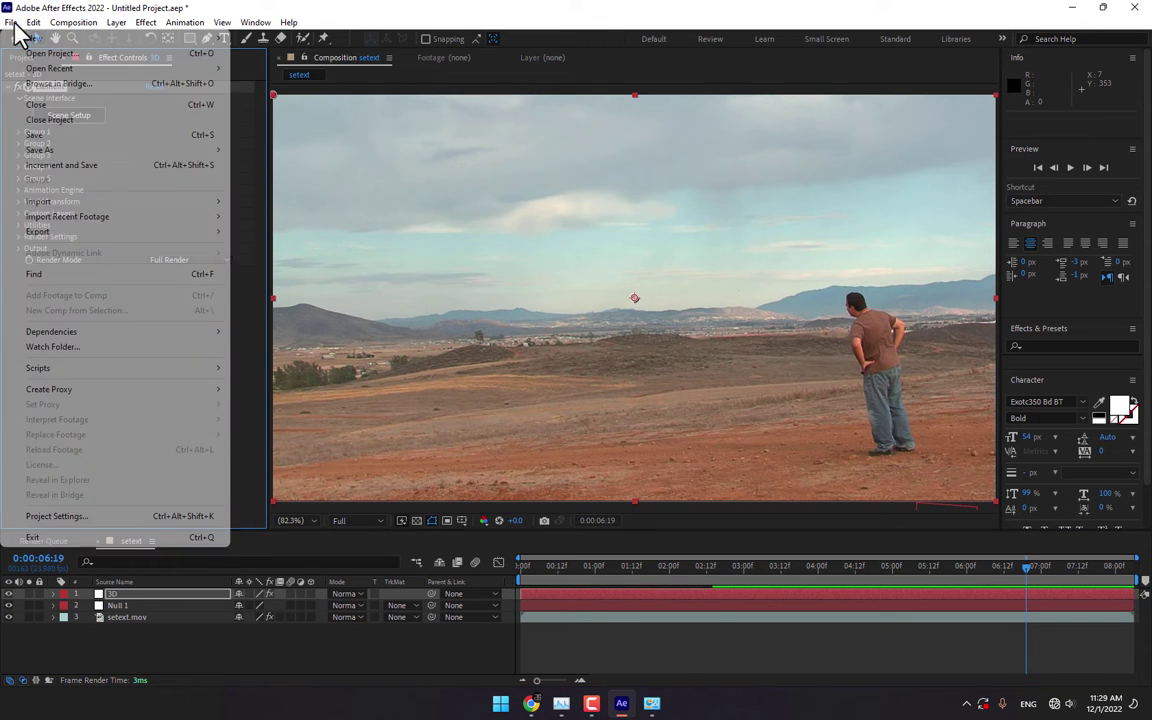
pyautogui.moveTo(180, 152)
pyautogui.click(262, 149)
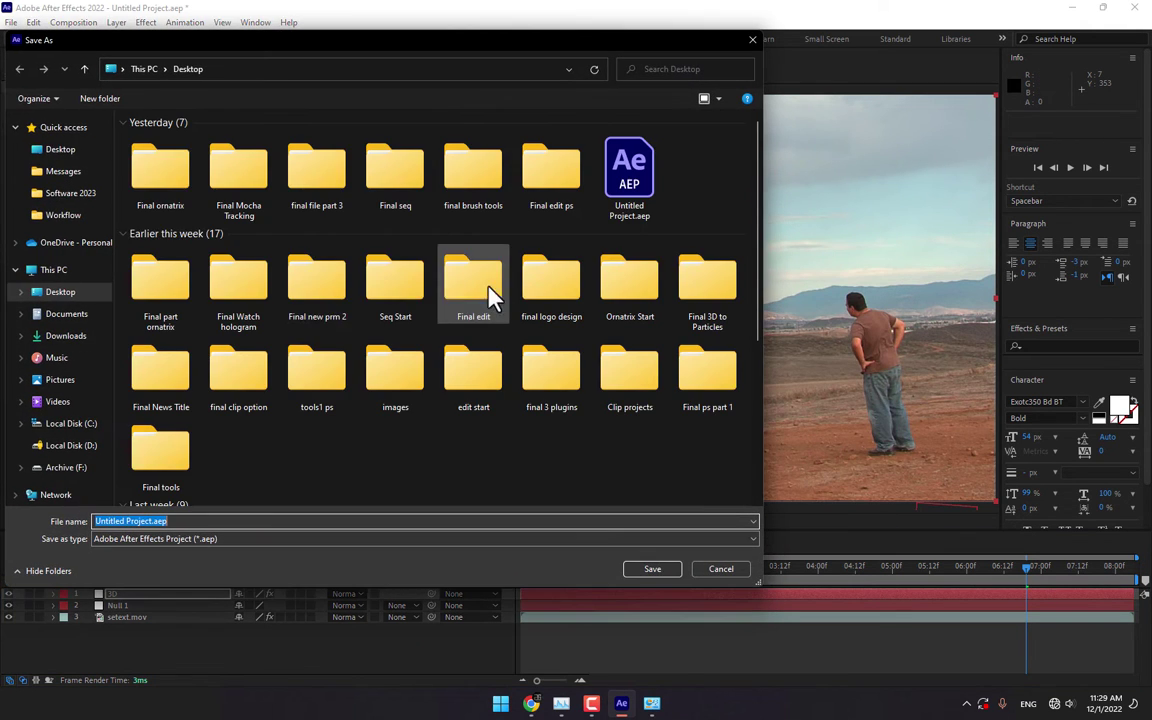
pyautogui.doubleClick(640, 182)
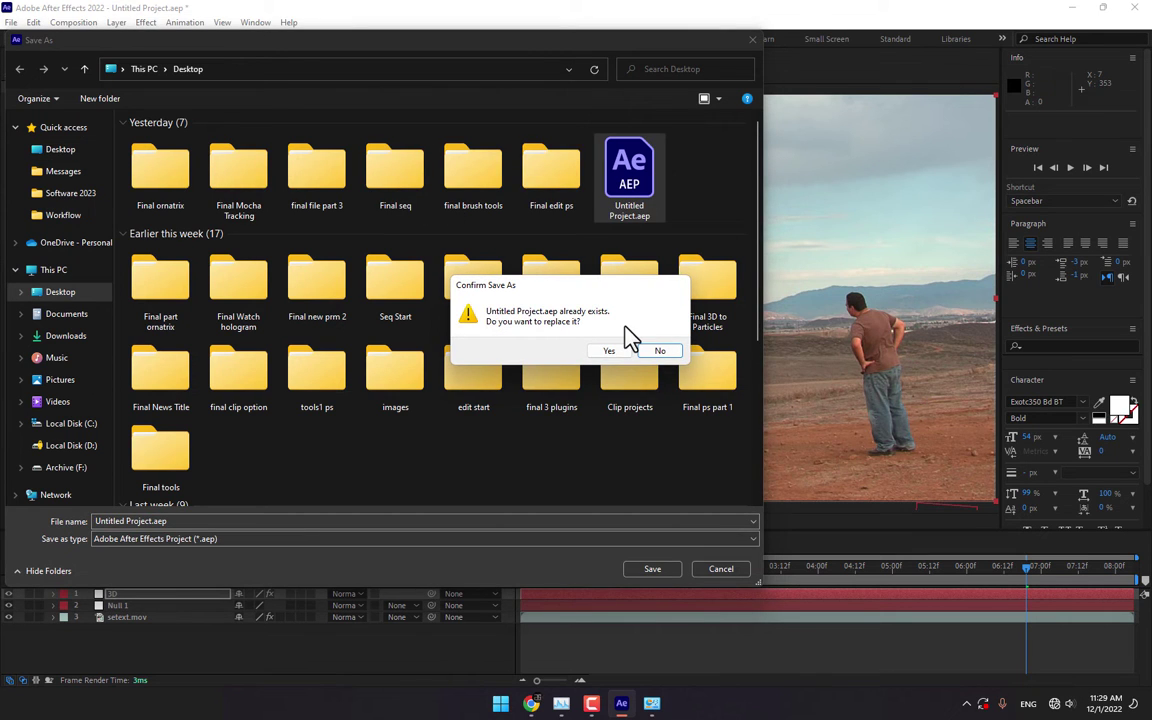
pyautogui.click(610, 351)
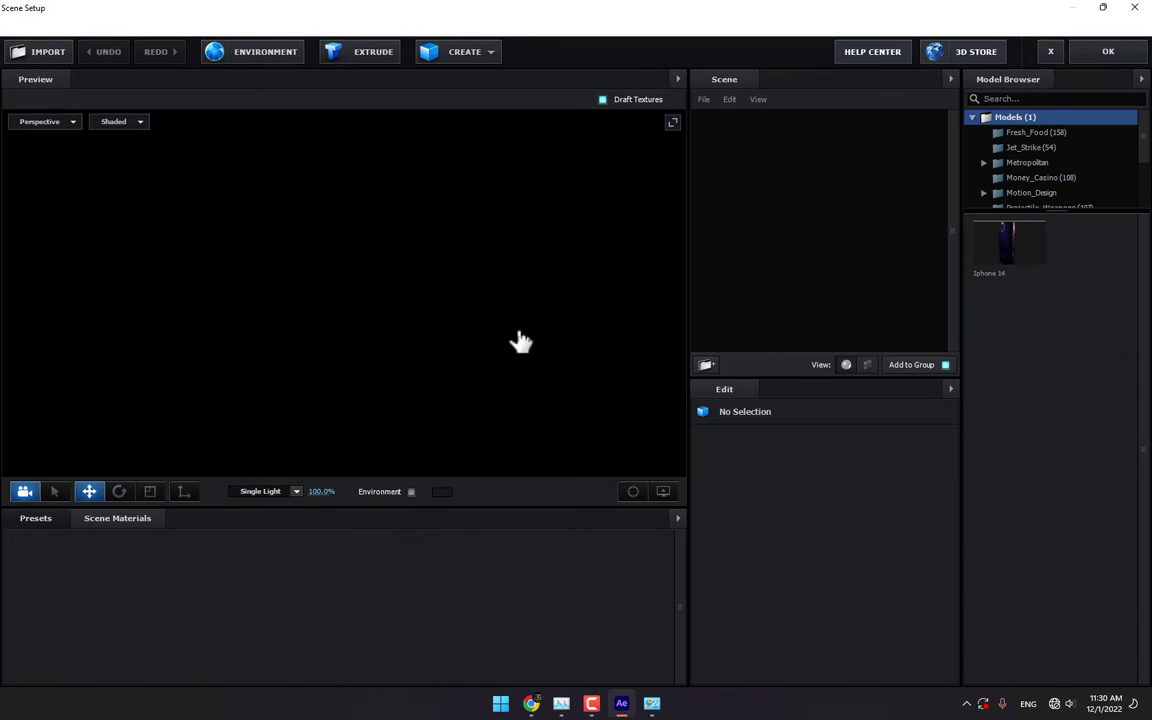
# - Load the a-bomb model from the Projectile_Weapons collection into the scene
pyautogui.scroll(-3, 1030, 150)
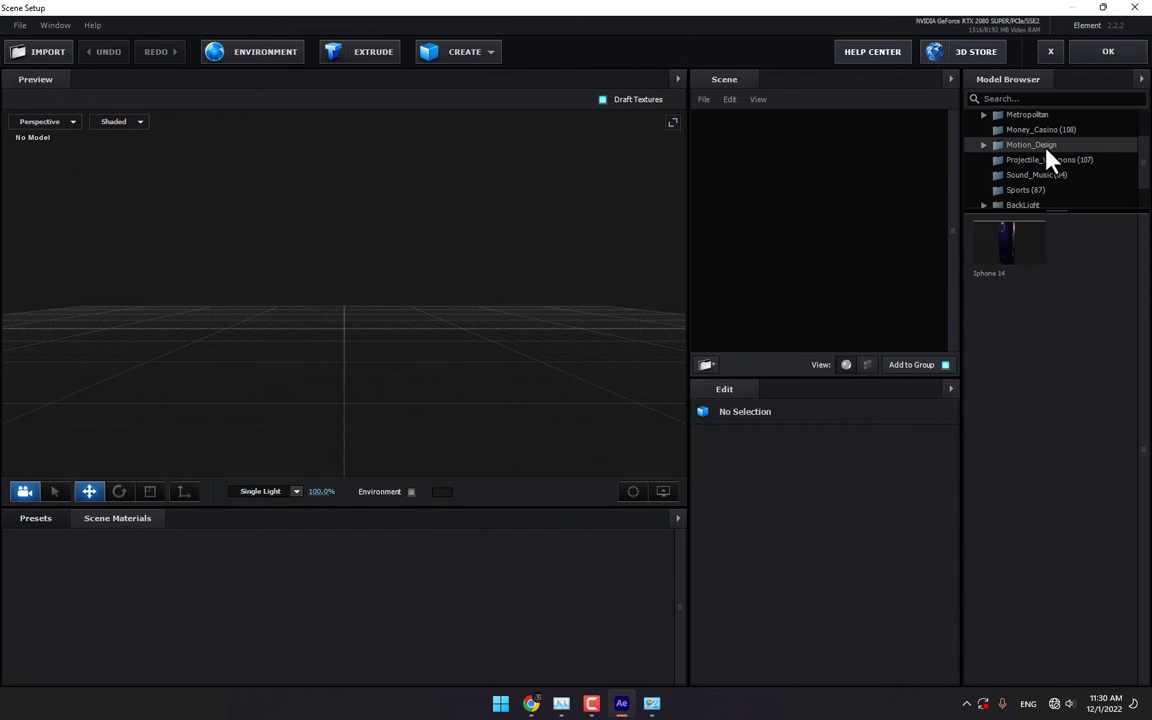
pyautogui.scroll(3, 1049, 157)
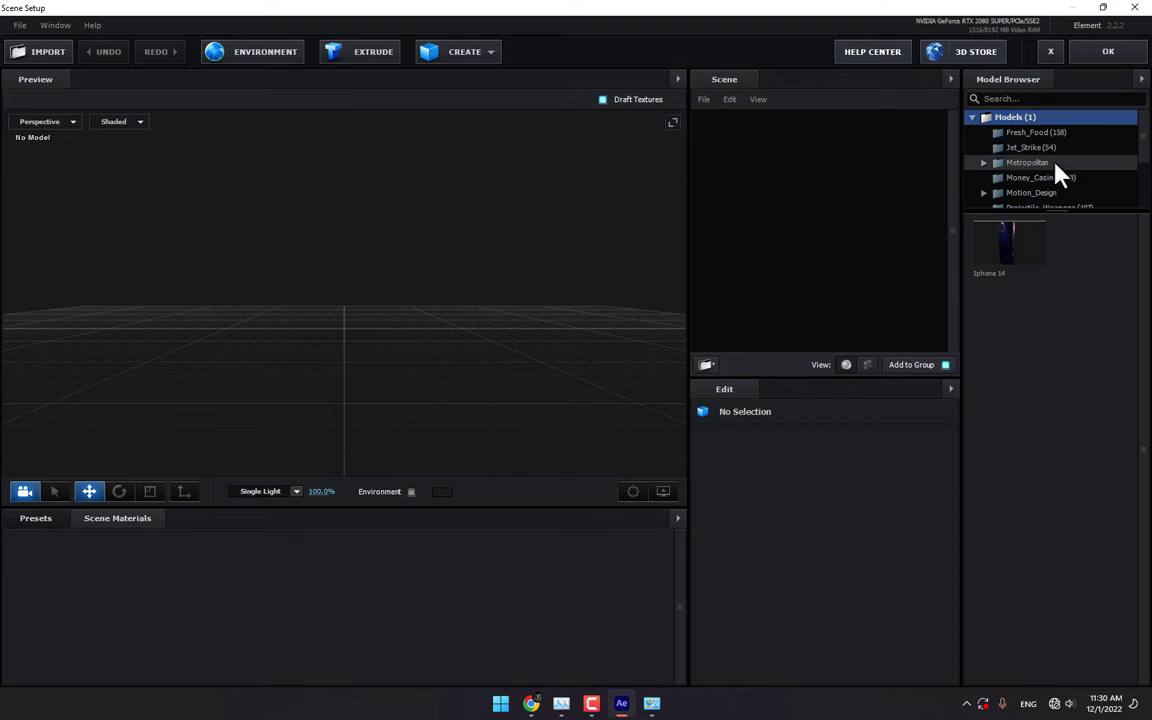
pyautogui.scroll(-1, 1050, 176)
pyautogui.click(1033, 163)
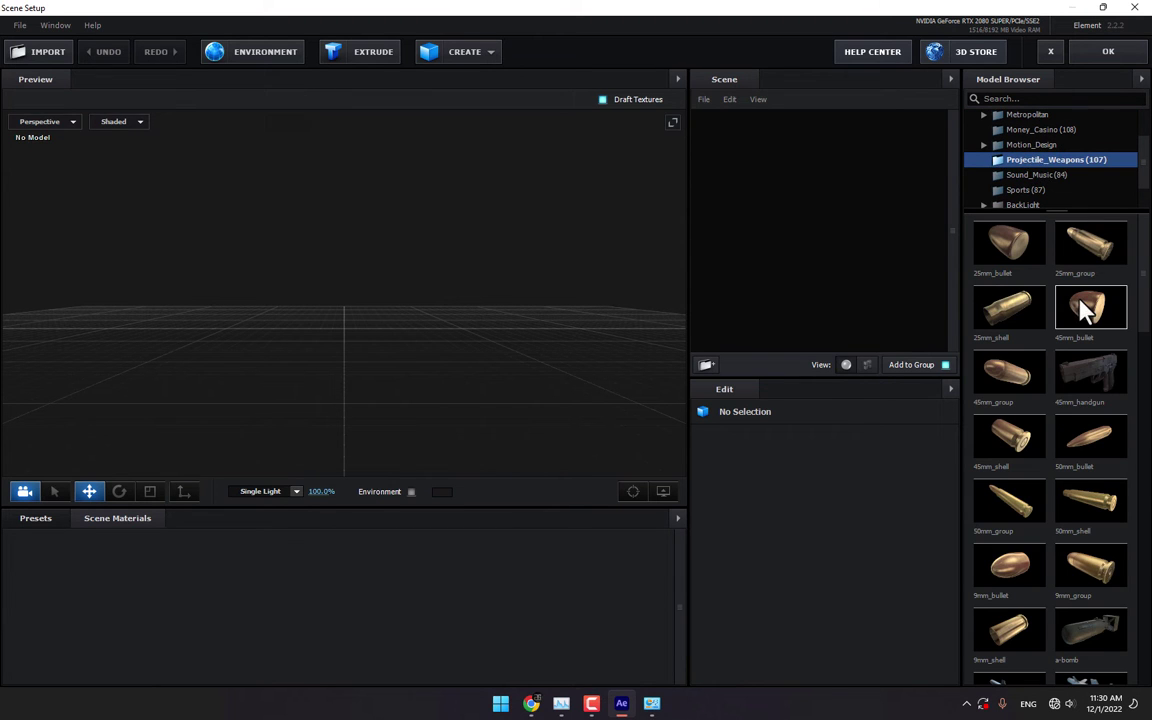
pyautogui.scroll(-5, 1093, 320)
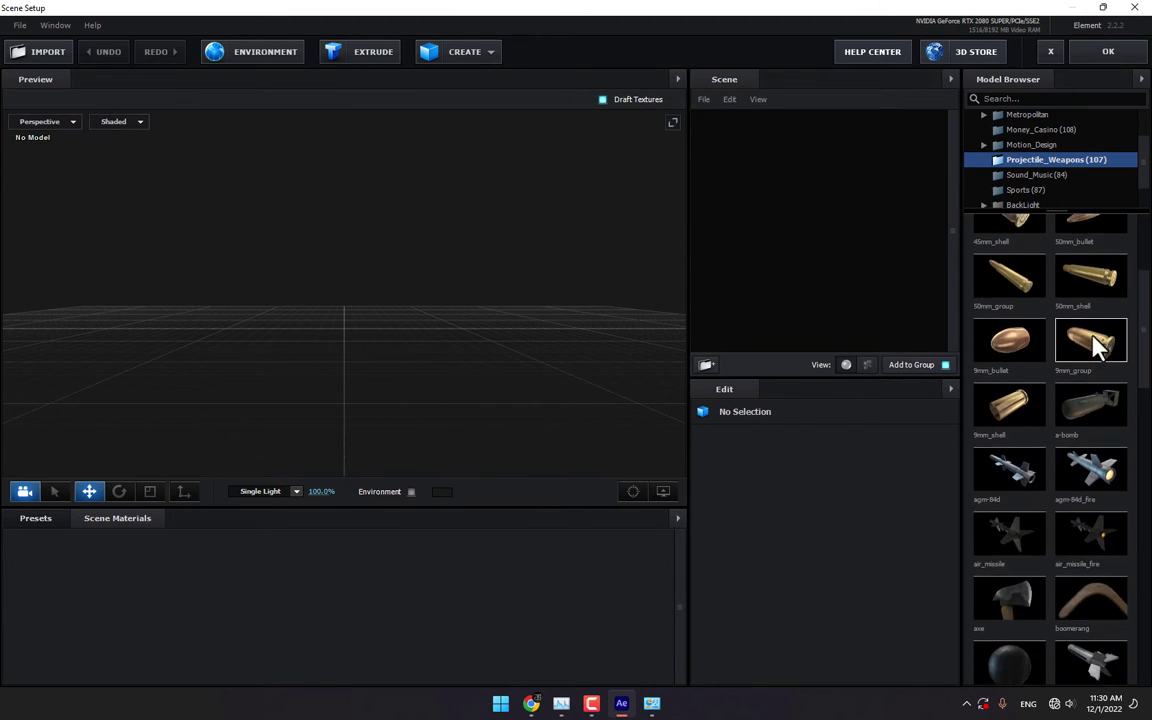
pyautogui.click(1090, 392)
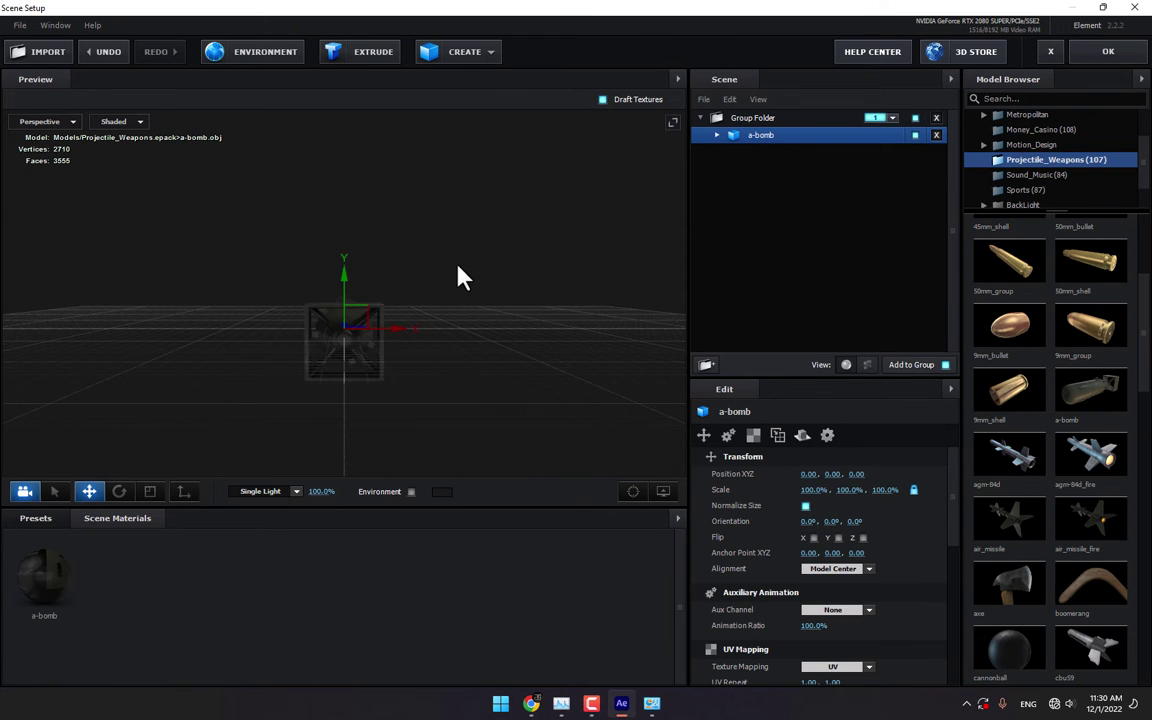
# - Light the bomb with the 360 preset, raise it slightly and apply the scene
pyautogui.moveTo(458, 275); pyautogui.dragTo(569, 308)
pyautogui.click(287, 492)
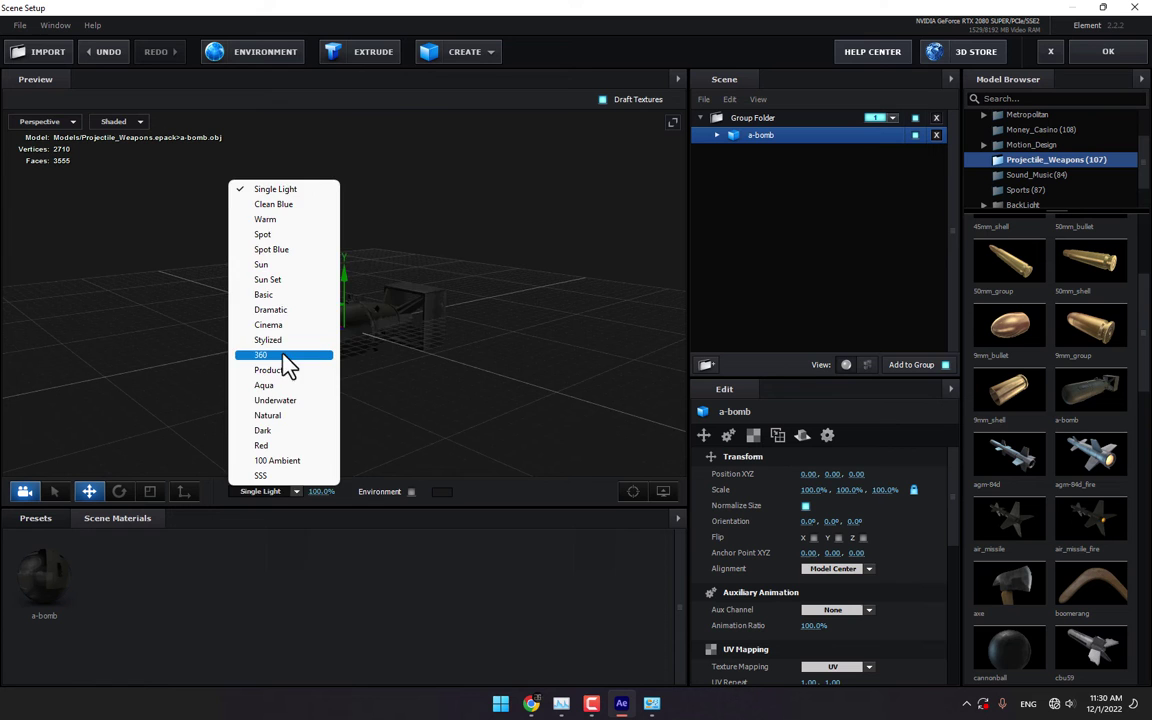
pyautogui.click(287, 356)
pyautogui.moveTo(345, 295); pyautogui.dragTo(339, 221)
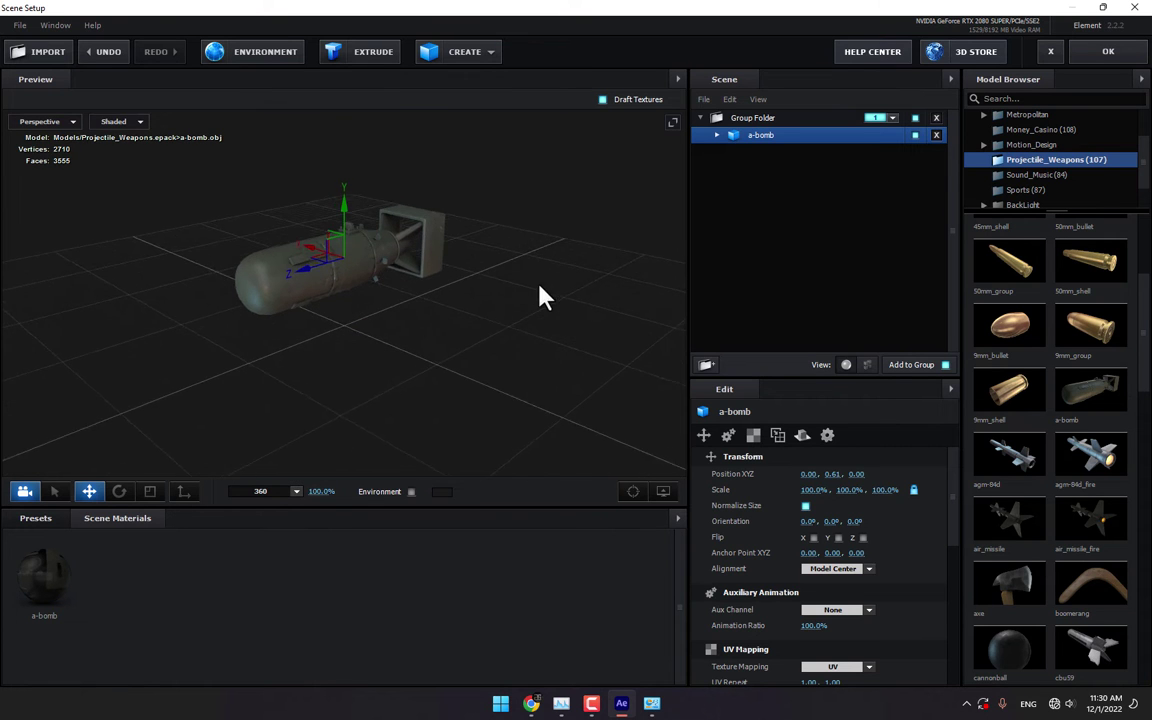
pyautogui.click(1106, 54)
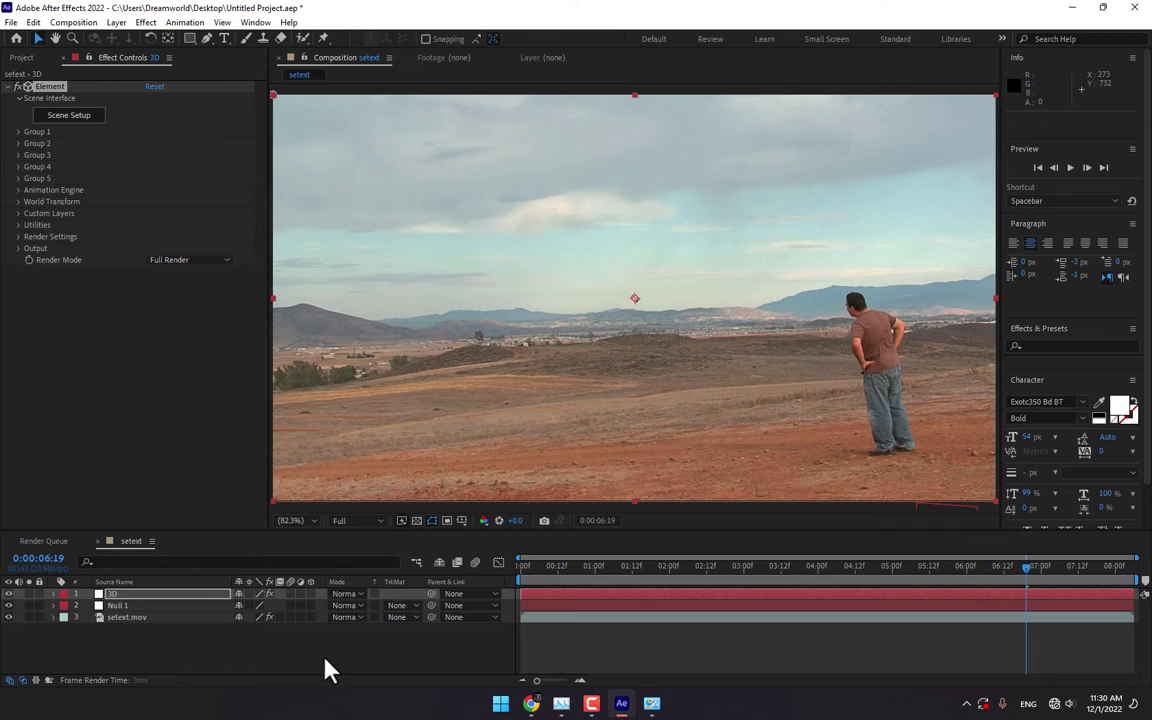
# - Add a new Camera 1 layer to the composition, then select the 3D layer
pyautogui.rightClick(363, 664)
pyautogui.moveTo(404, 492)
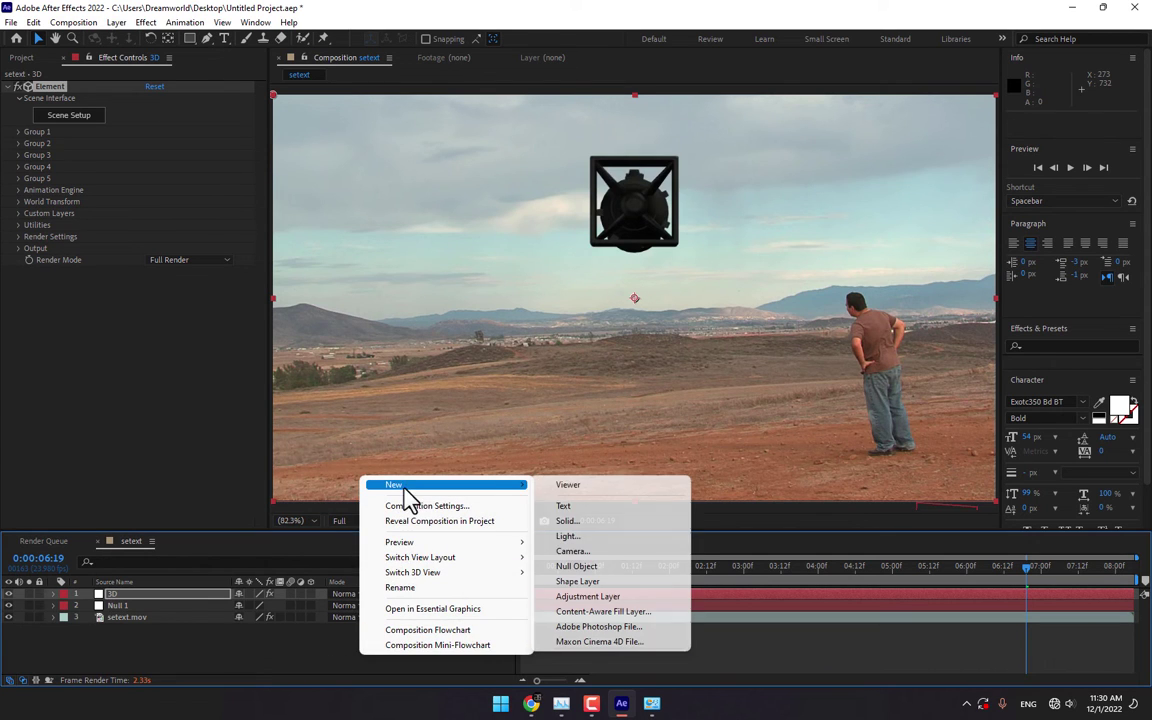
pyautogui.click(574, 553)
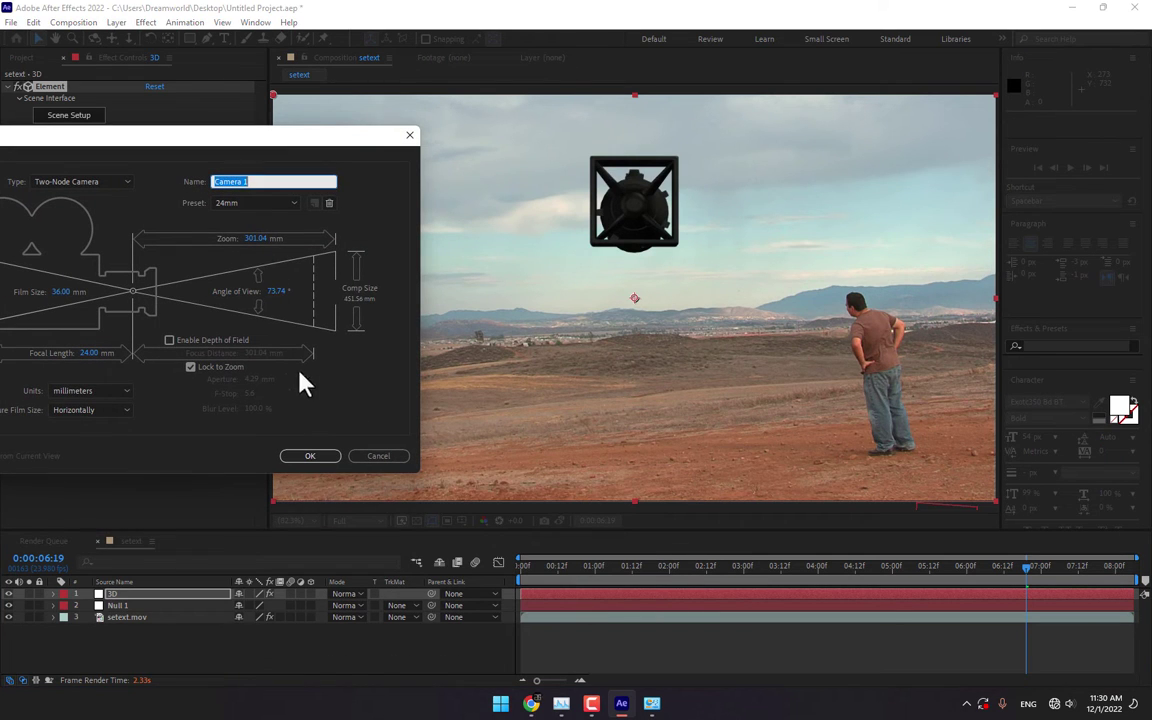
pyautogui.click(310, 457)
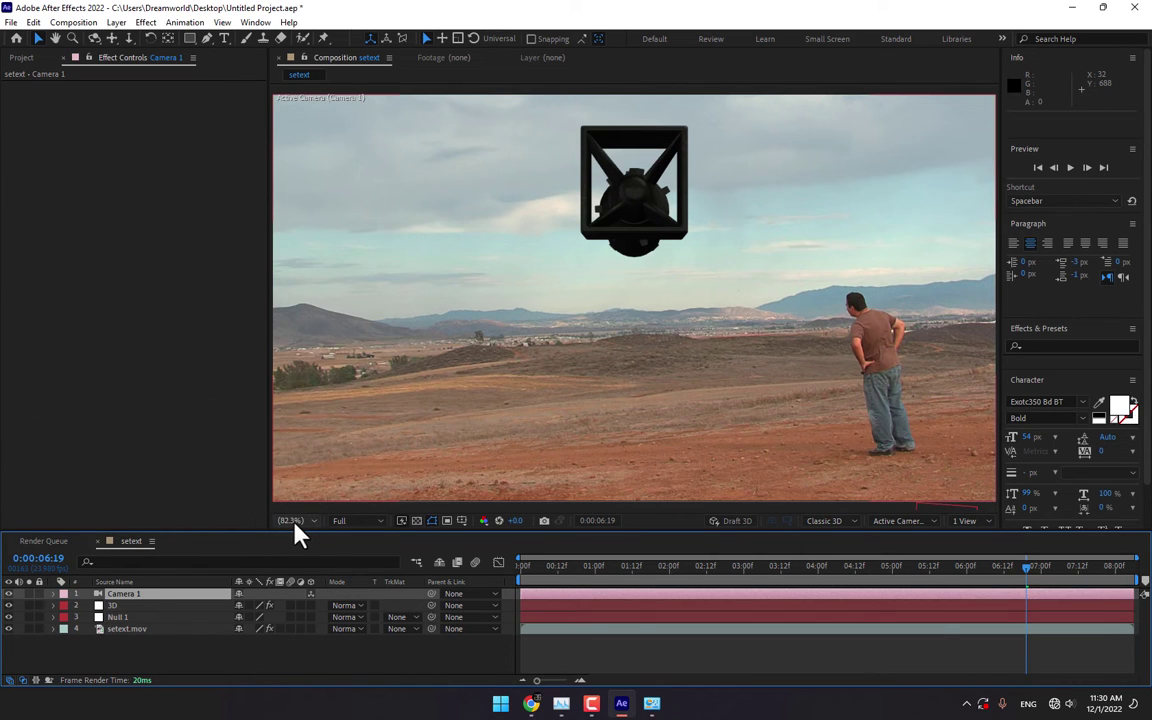
pyautogui.click(124, 606)
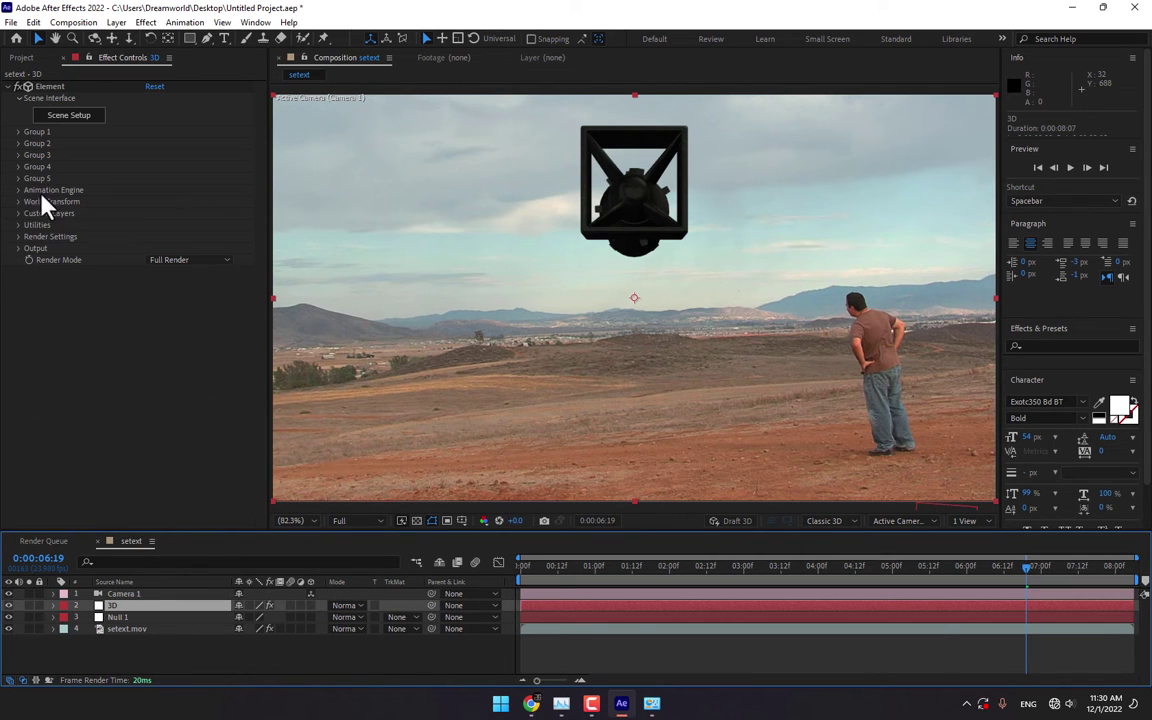
# - In Group 1, set Particle Size to 19.30 and Y Rotation to -91°
pyautogui.click(18, 132)
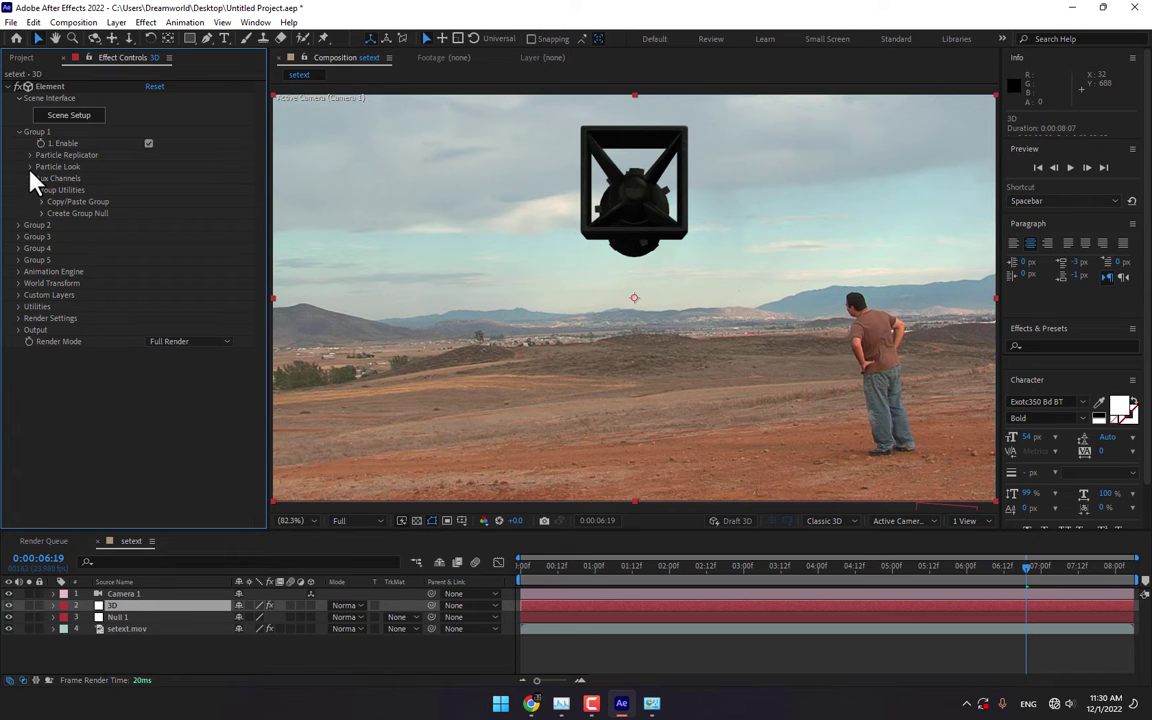
pyautogui.click(30, 167)
pyautogui.moveTo(146, 178); pyautogui.dragTo(165, 186)
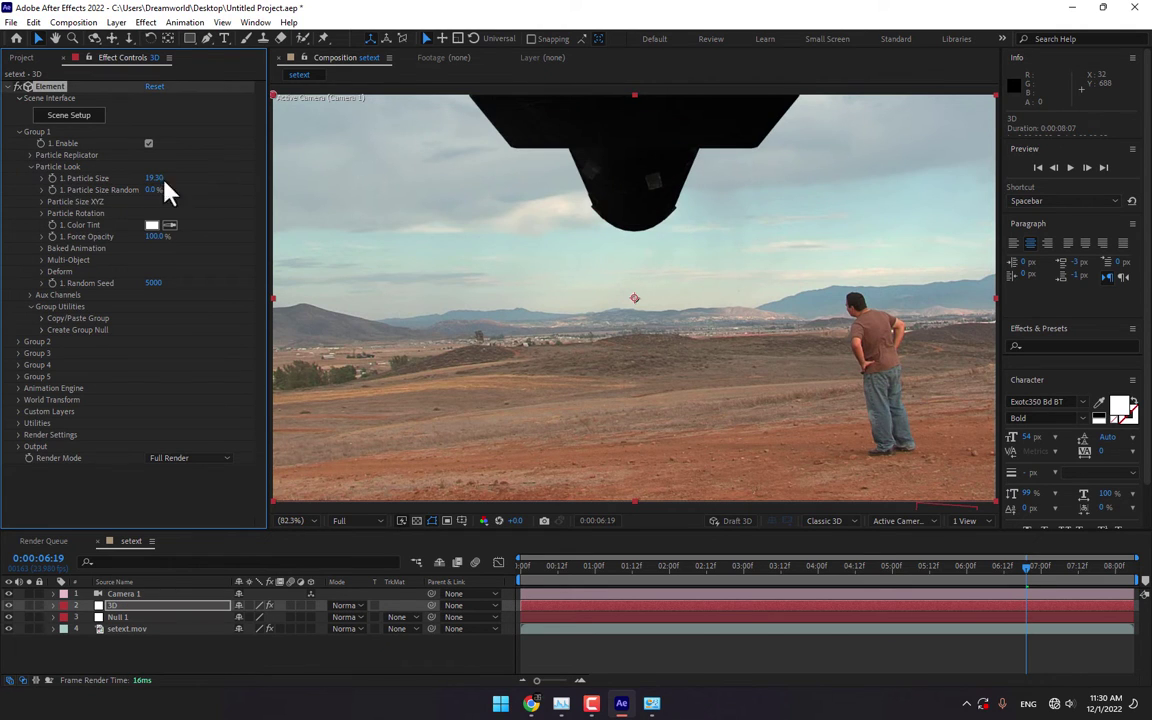
pyautogui.click(31, 155)
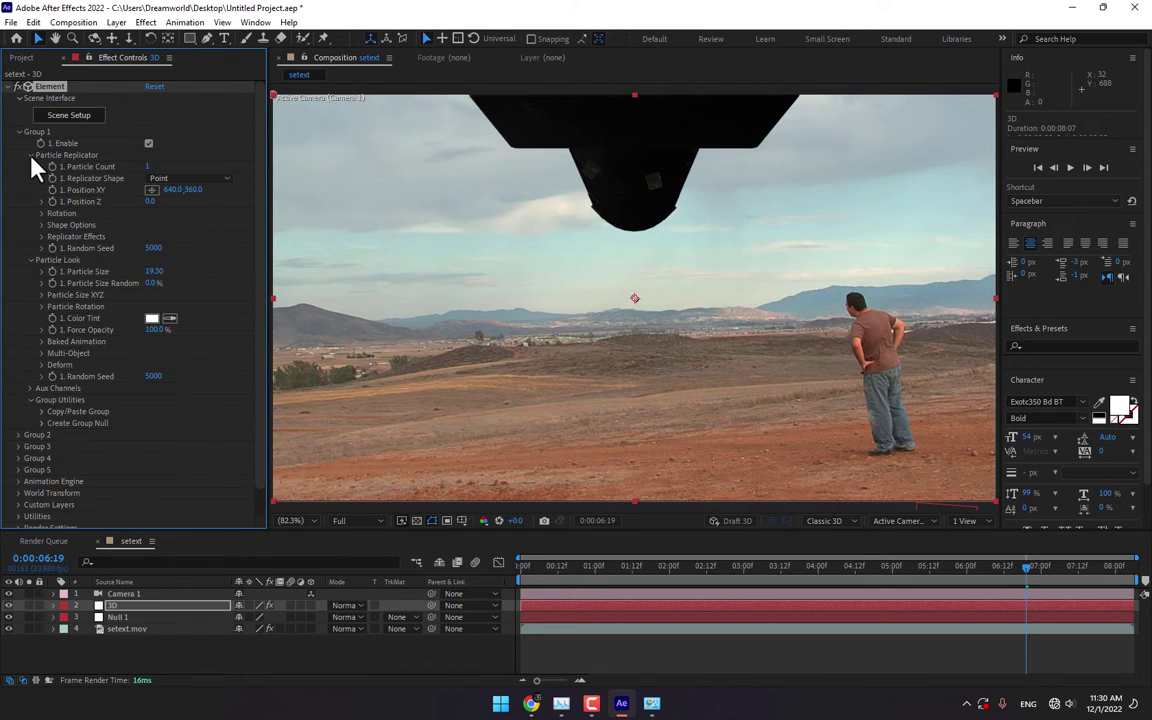
pyautogui.click(42, 214)
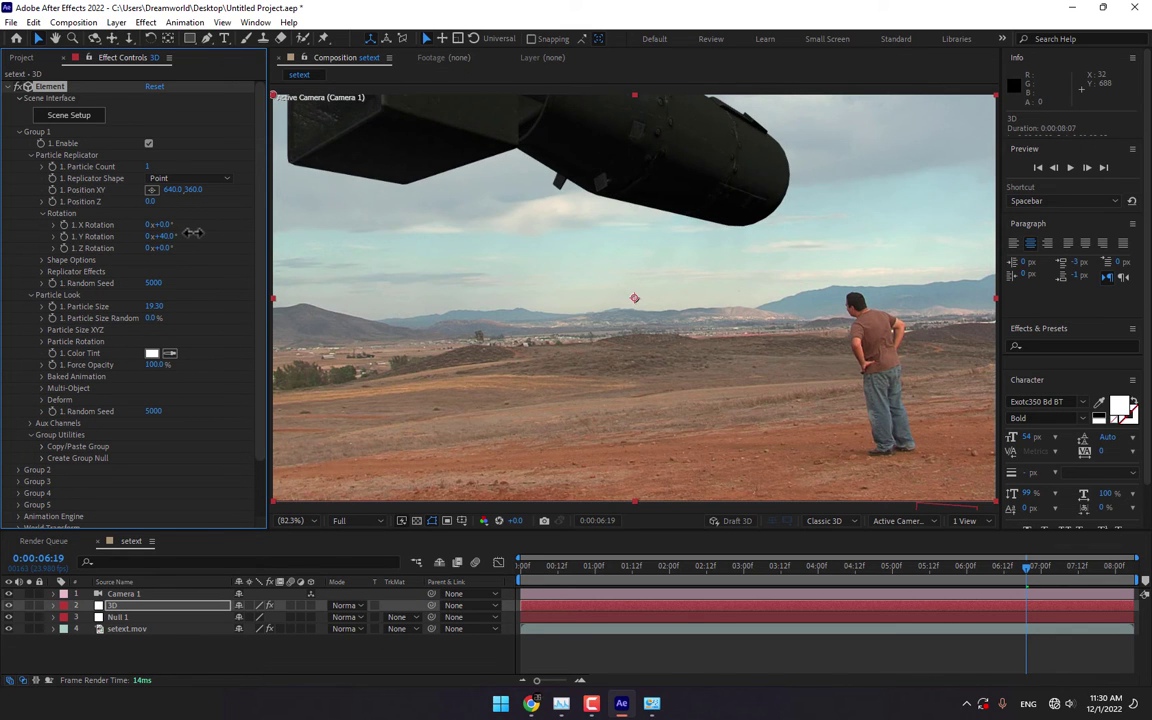
pyautogui.moveTo(193, 232); pyautogui.dragTo(243, 188)
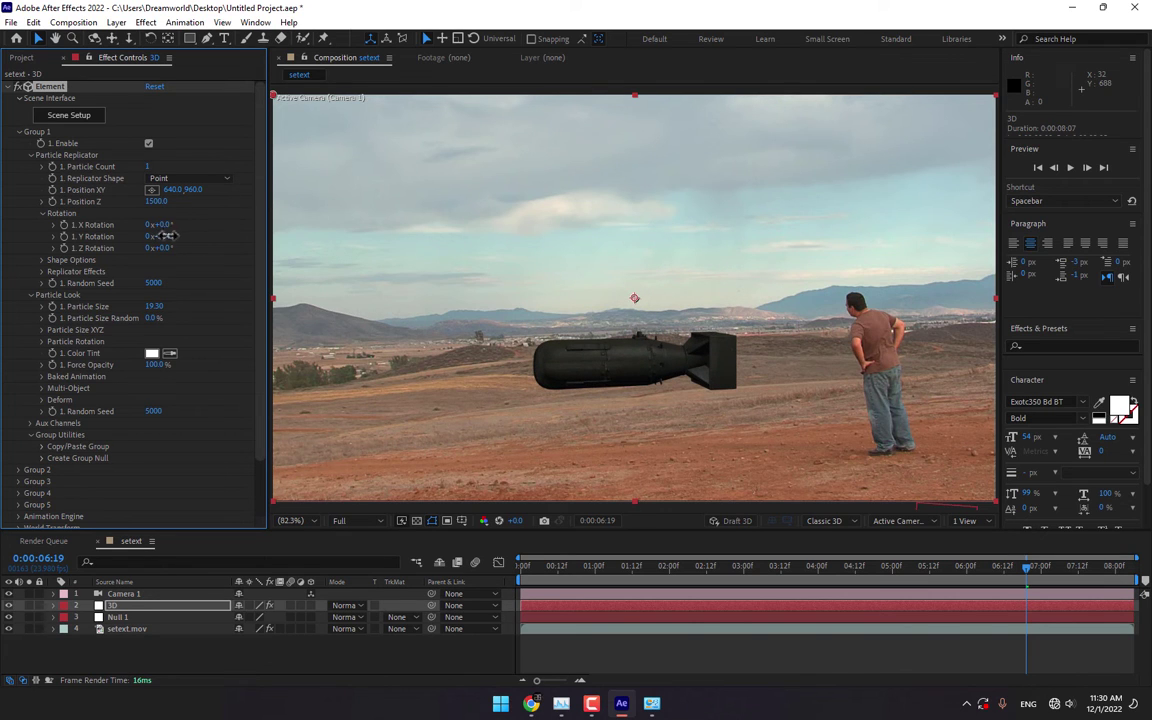
# - Rotate the bomb to -122°, set Position Z 747, XY 488.7,826.6 and Particle Size 27.03
pyautogui.moveTo(152, 236); pyautogui.dragTo(58, 222)
pyautogui.moveTo(194, 190); pyautogui.dragTo(141, 197)
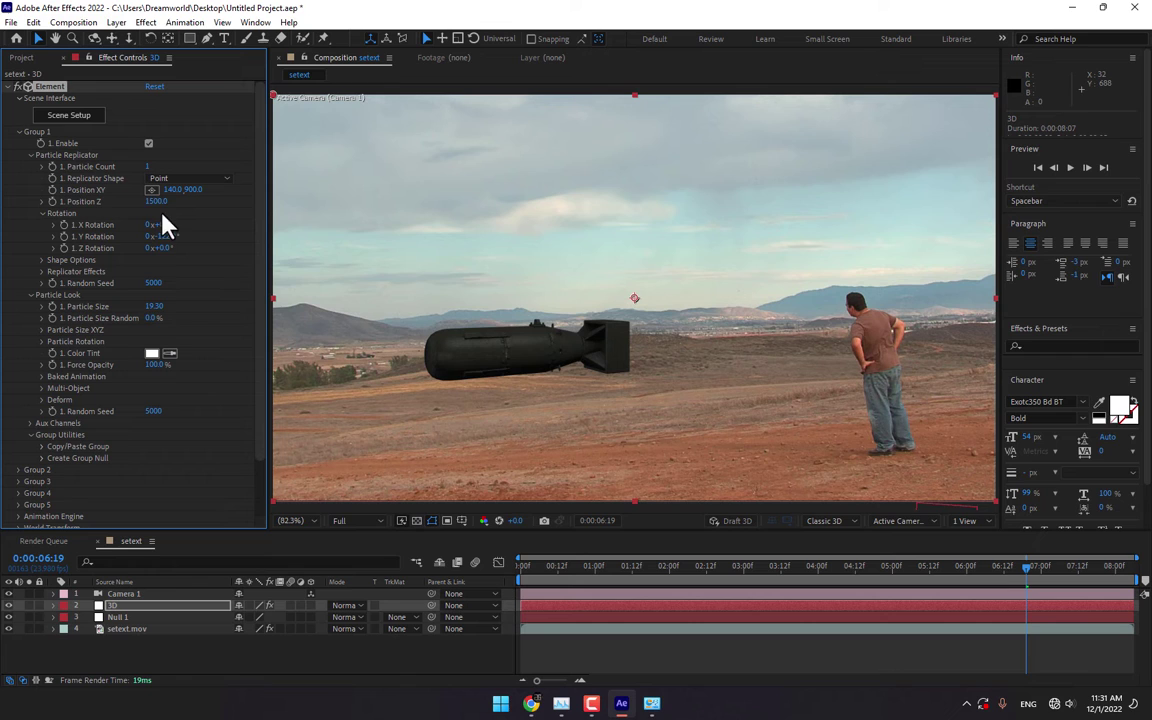
pyautogui.moveTo(152, 201); pyautogui.dragTo(12, 398)
pyautogui.moveTo(190, 189); pyautogui.dragTo(480, 177)
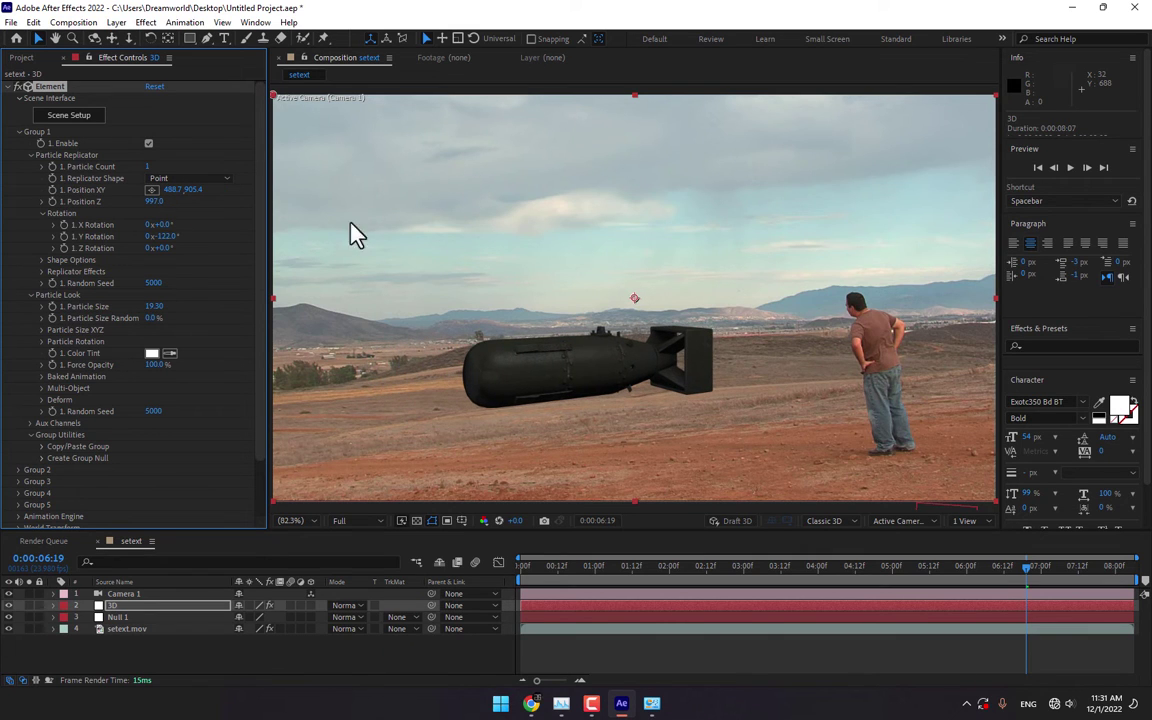
pyautogui.moveTo(153, 201)
pyautogui.mouseDown()
pyautogui.moveTo(138, 203)
pyautogui.moveTo(148, 218)
pyautogui.mouseUp()
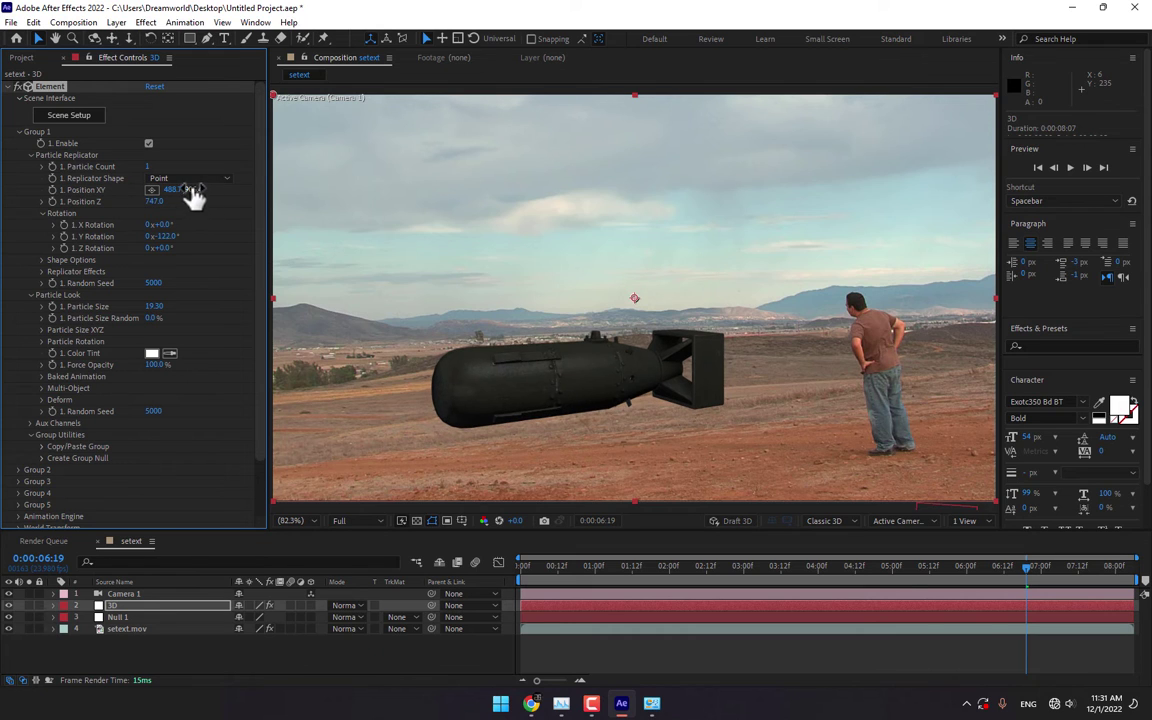
pyautogui.moveTo(205, 187); pyautogui.dragTo(140, 155)
pyautogui.moveTo(195, 190); pyautogui.dragTo(150, 188)
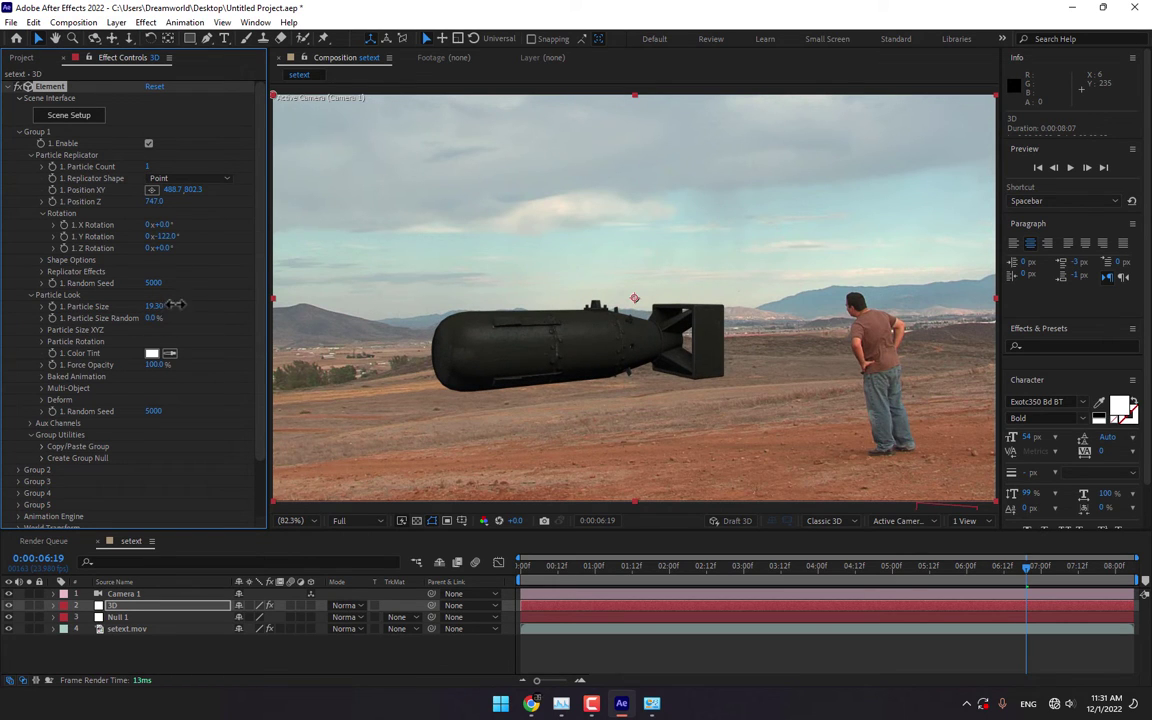
pyautogui.moveTo(153, 306); pyautogui.dragTo(616, 234)
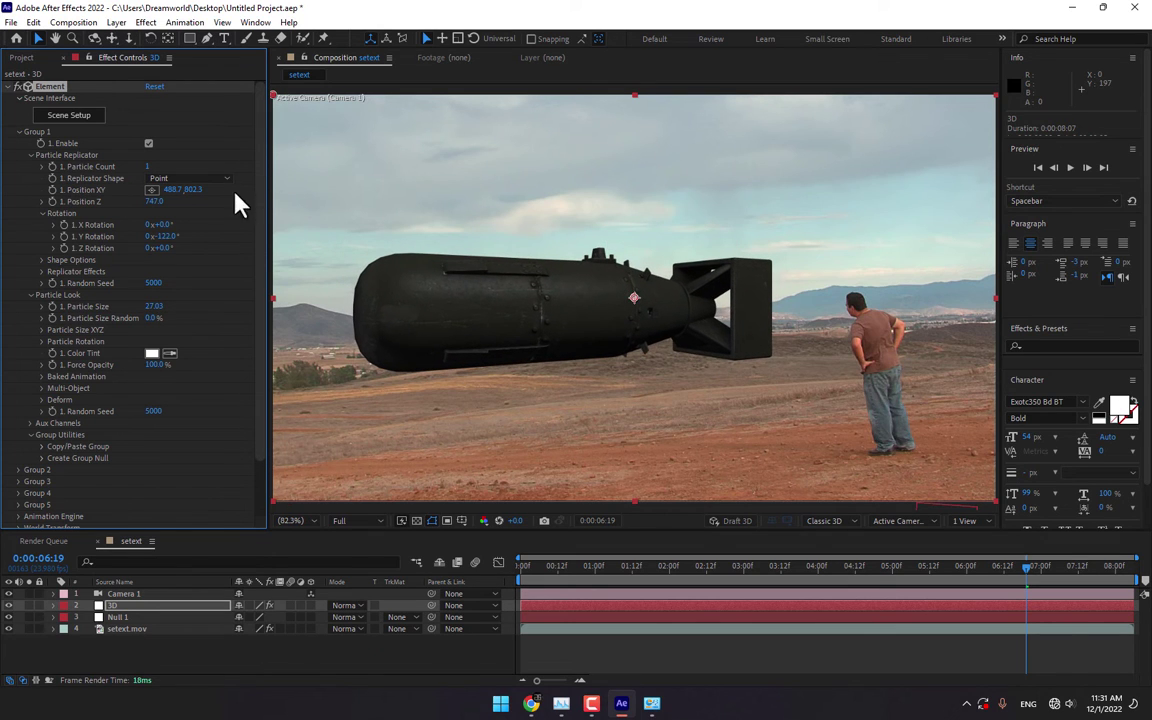
pyautogui.moveTo(192, 190); pyautogui.dragTo(378, 190)
# - Add the 360 lighting preset in Render Settings and rotate the additional lighting to 186° on X
pyautogui.scroll(-2, 182, 456)
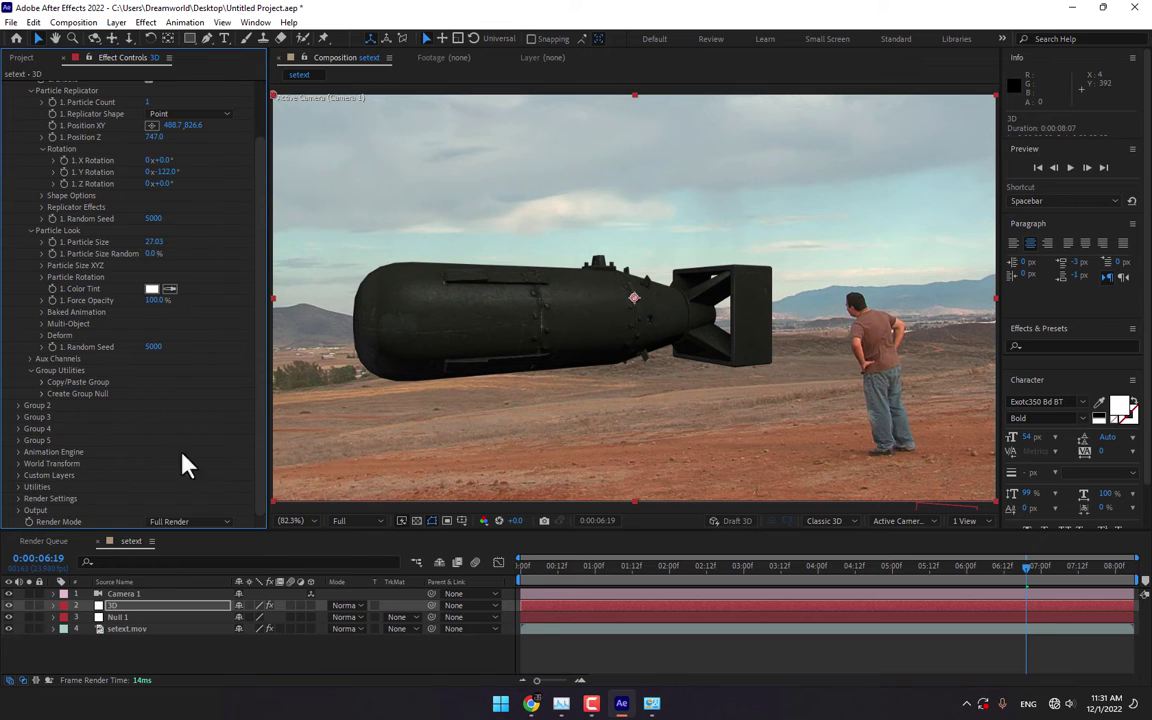
pyautogui.click(18, 498)
pyautogui.scroll(-4, 18, 505)
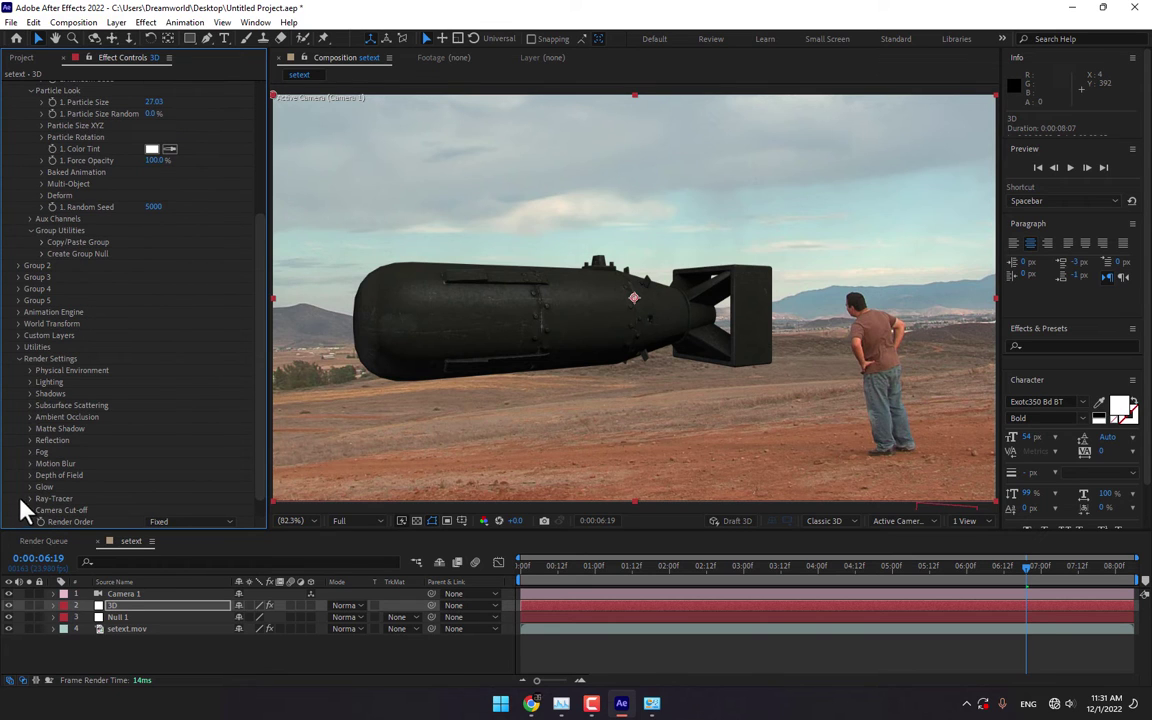
pyautogui.click(30, 382)
pyautogui.click(185, 417)
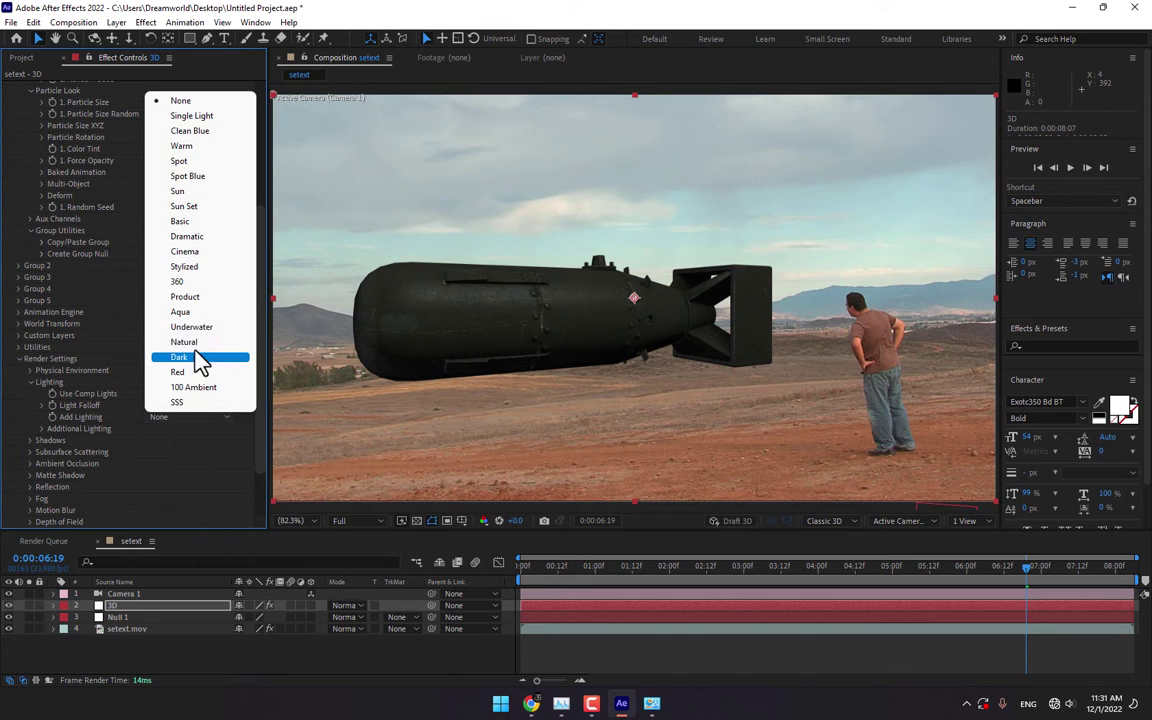
pyautogui.click(206, 283)
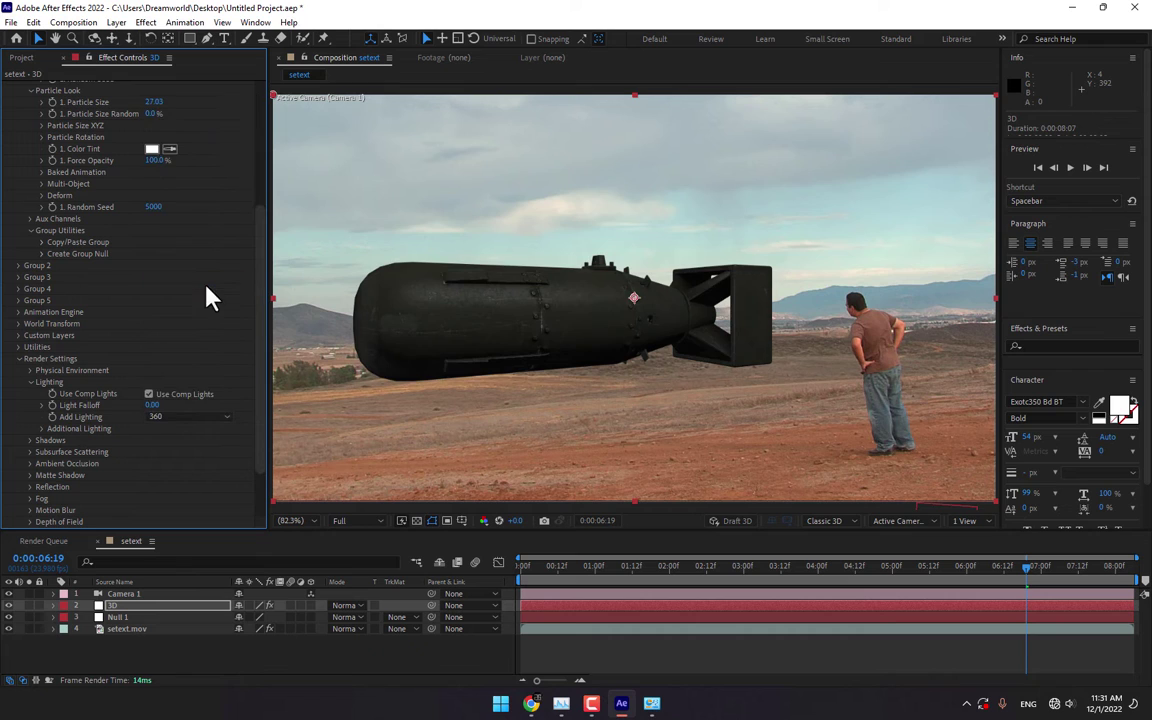
pyautogui.click(42, 429)
pyautogui.click(54, 452)
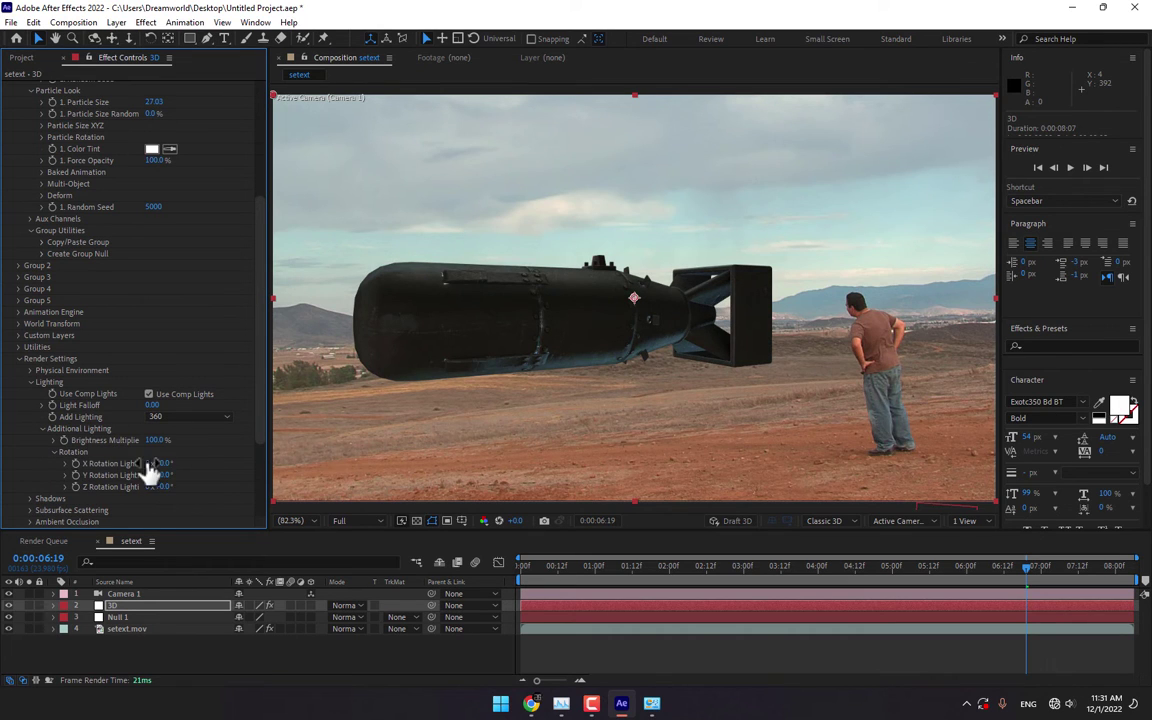
pyautogui.moveTo(152, 464); pyautogui.dragTo(292, 467)
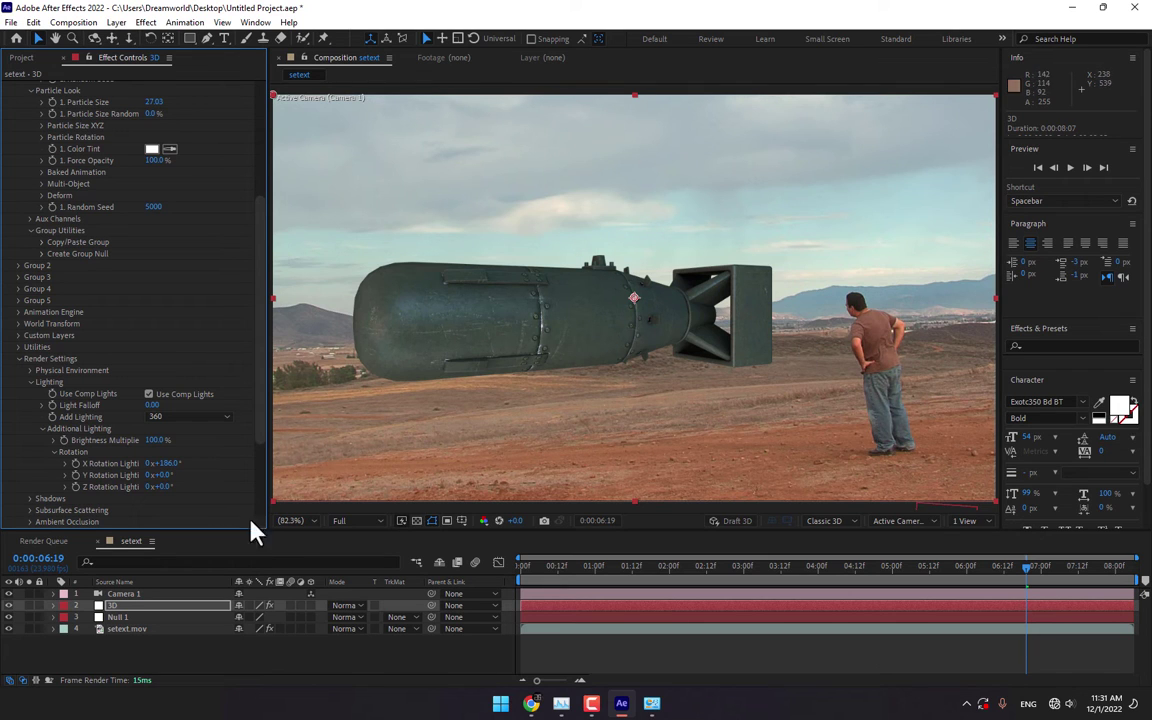
# - Hide the bomb layer and save the current desert frame to the Desktop
pyautogui.click(9, 605)
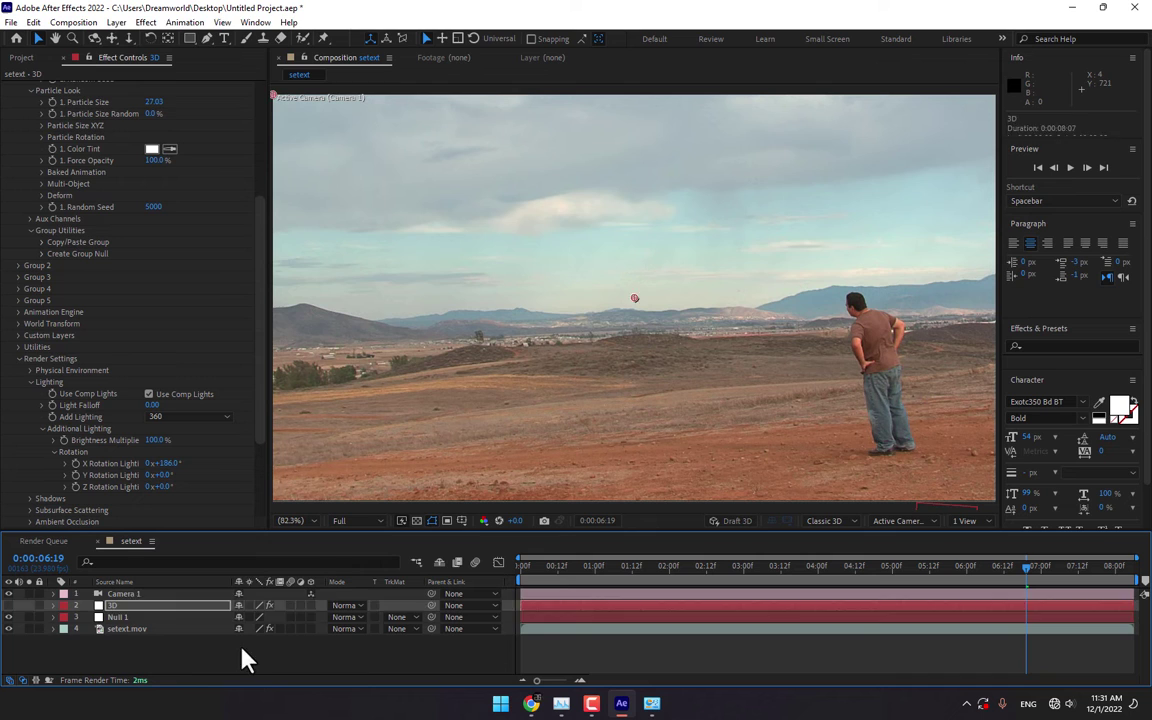
pyautogui.click(73, 22)
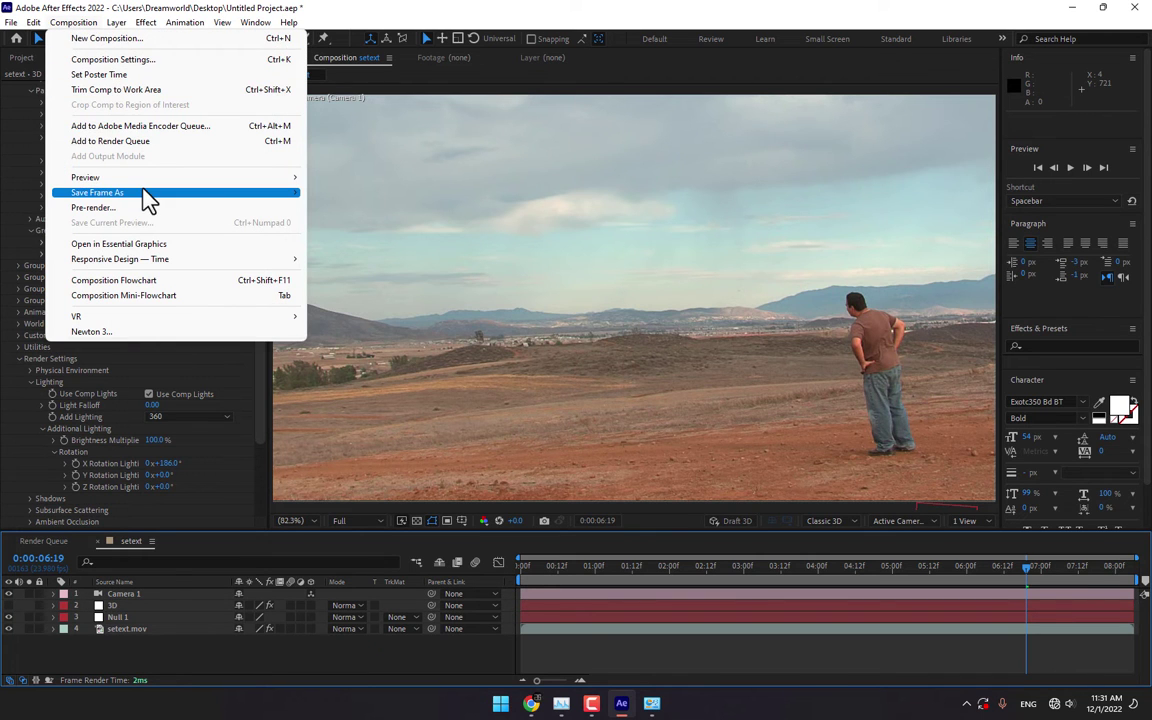
pyautogui.moveTo(148, 198)
pyautogui.click(345, 197)
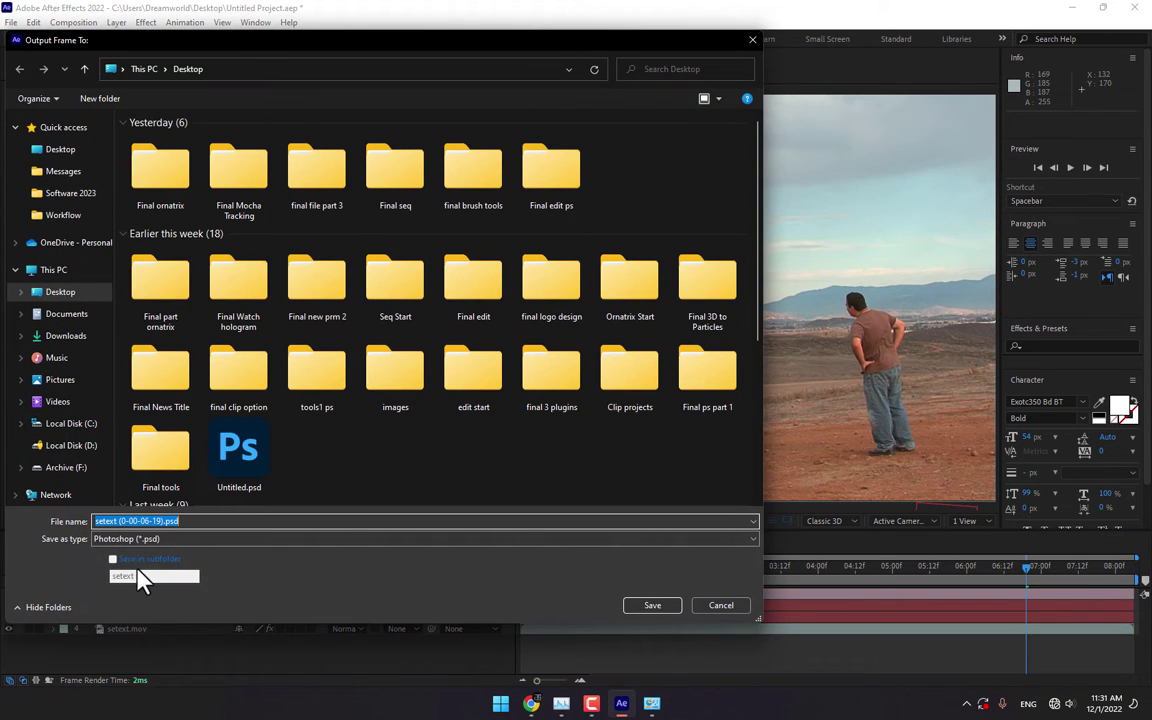
pyautogui.click(650, 607)
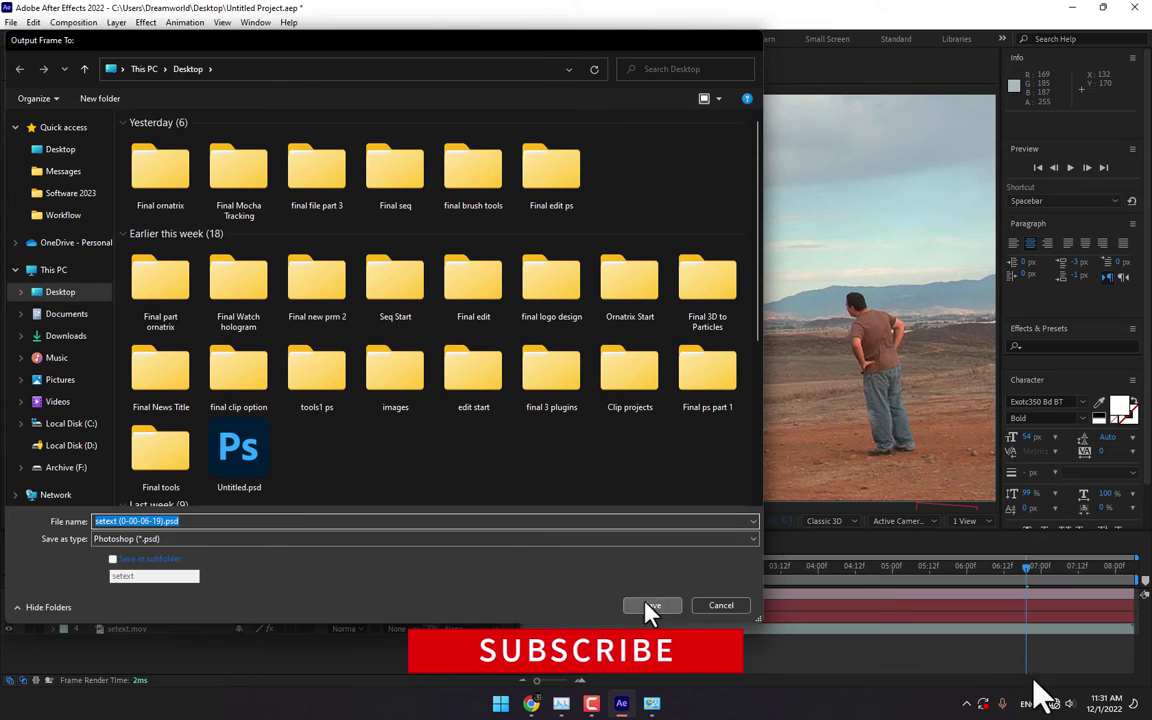
# - Set the frame's output module to JPEG Sequence and render it
pyautogui.click(135, 622)
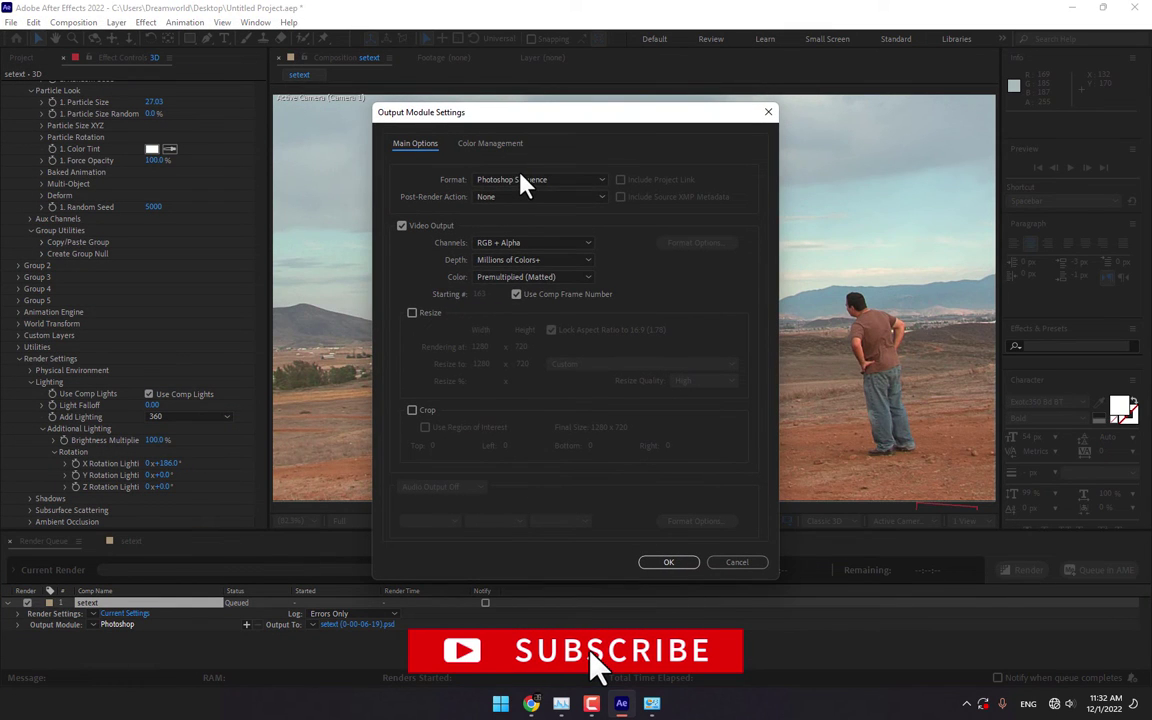
pyautogui.click(522, 183)
pyautogui.click(527, 257)
pyautogui.click(660, 565)
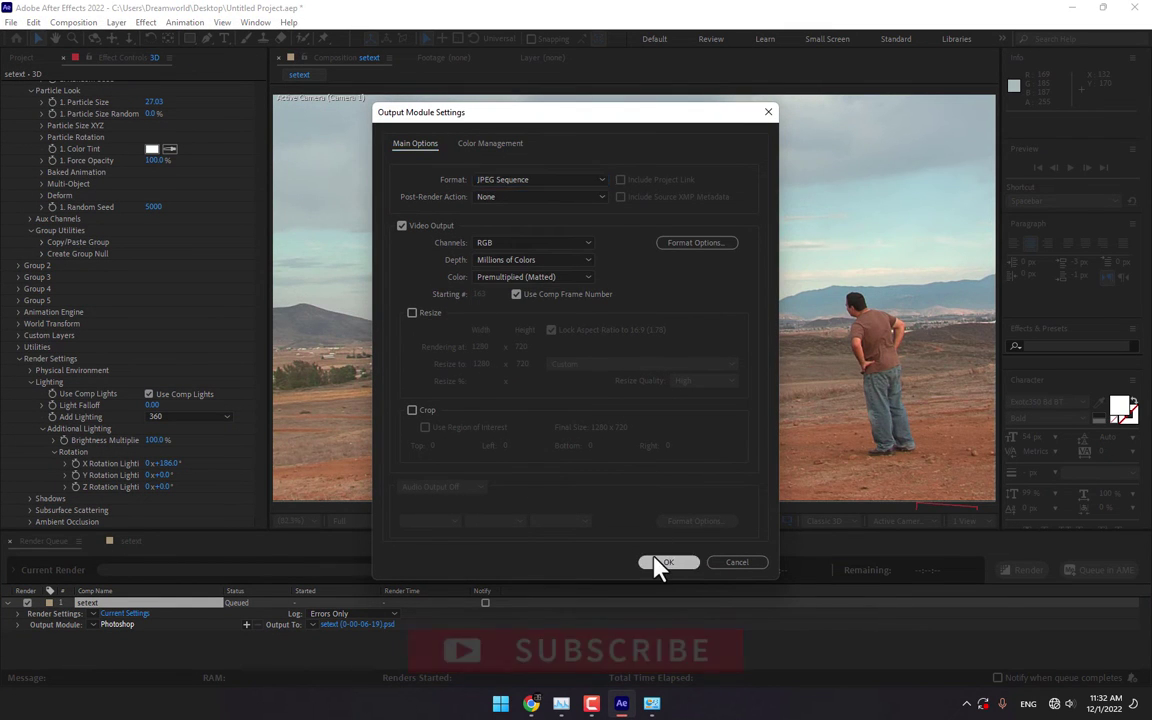
pyautogui.click(1022, 574)
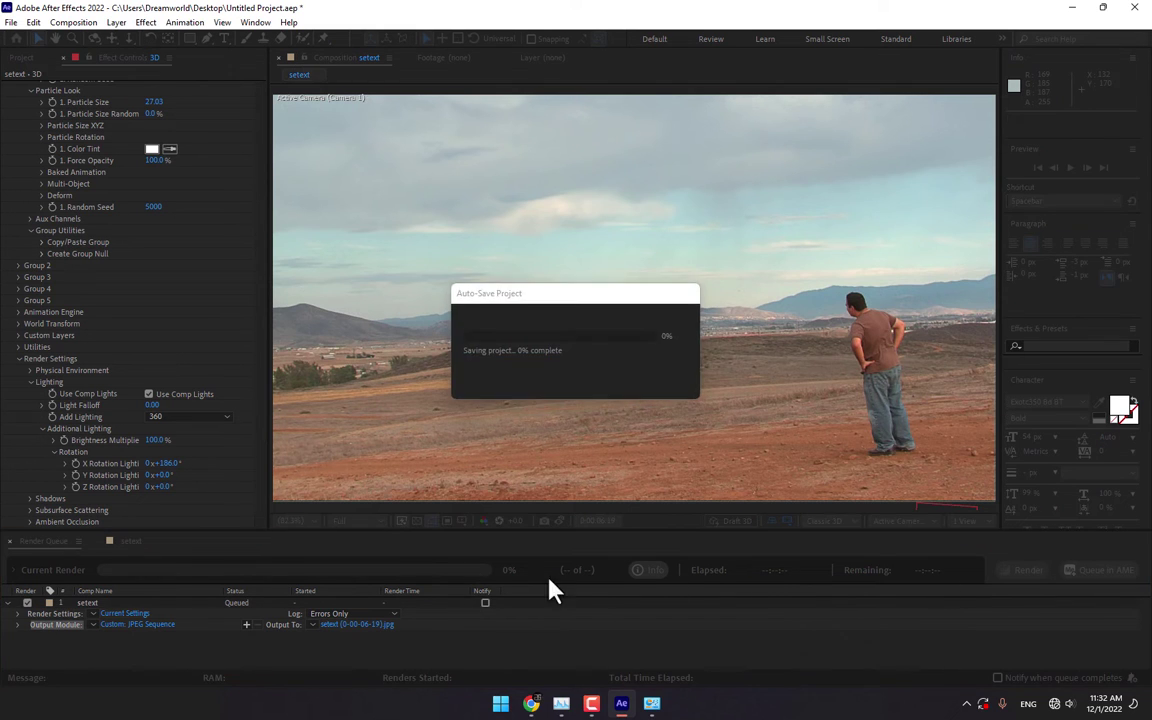
pyautogui.click(134, 543)
pyautogui.scroll(5, 255, 260)
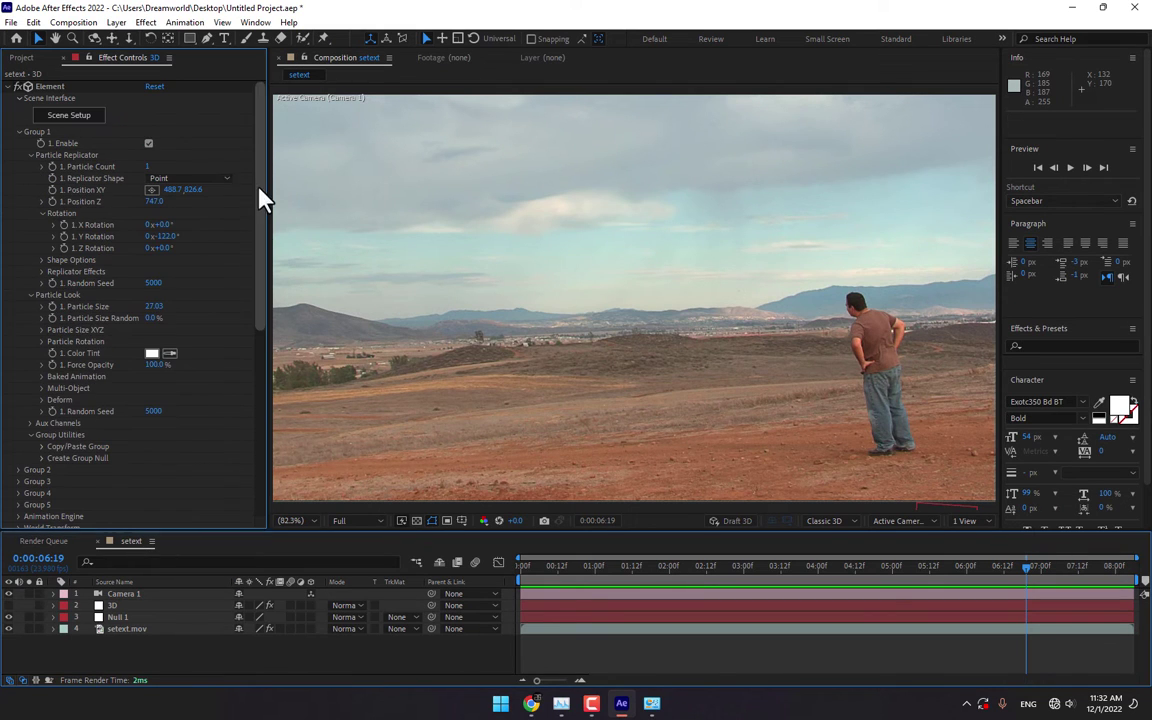
# - In Element 3D Scene Setup, choose a new environment map image from the Desktop
pyautogui.click(68, 117)
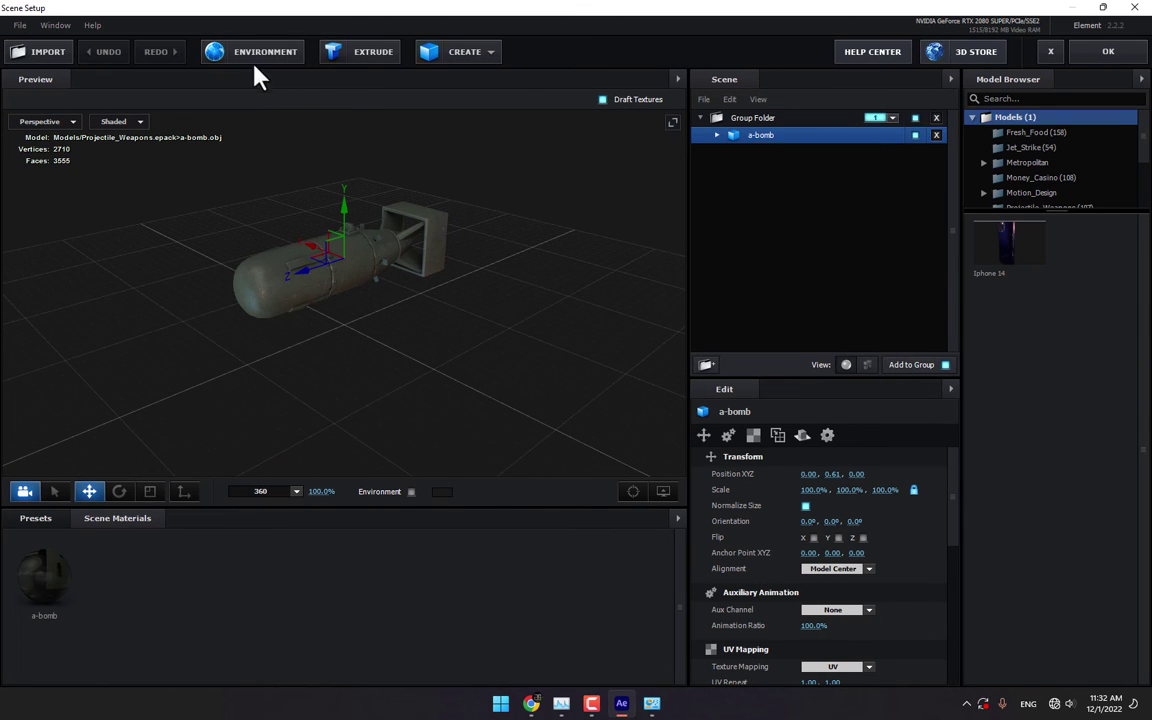
pyautogui.click(256, 55)
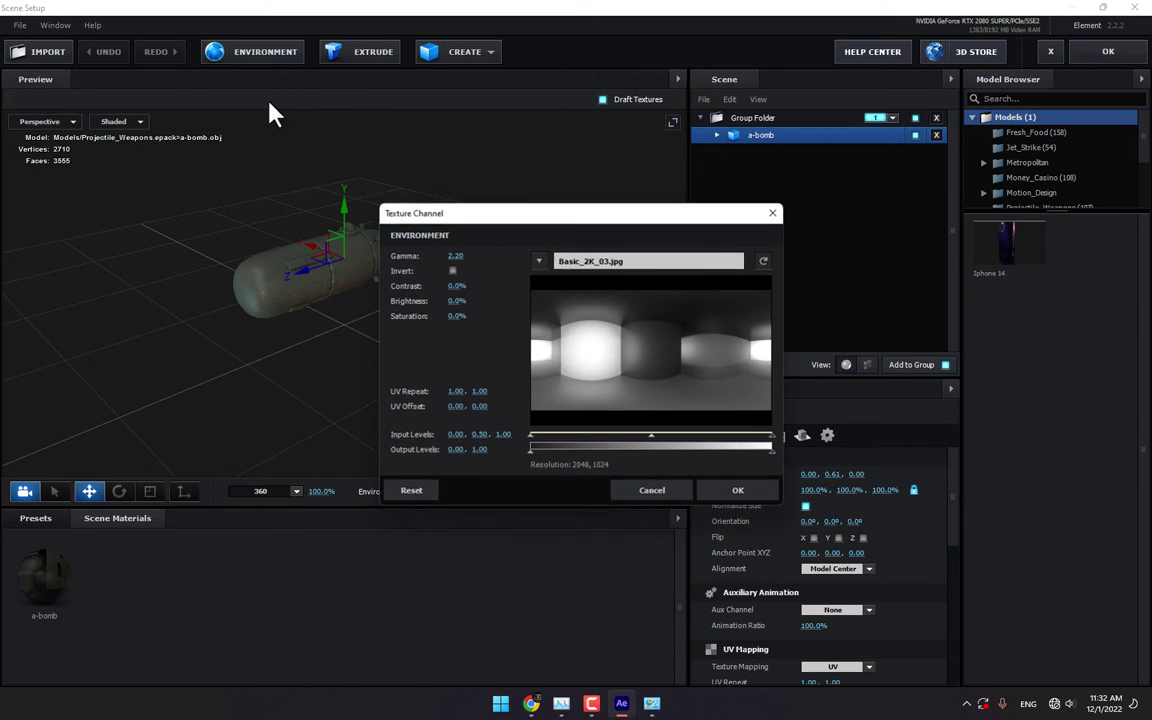
pyautogui.click(630, 264)
pyautogui.click(225, 32)
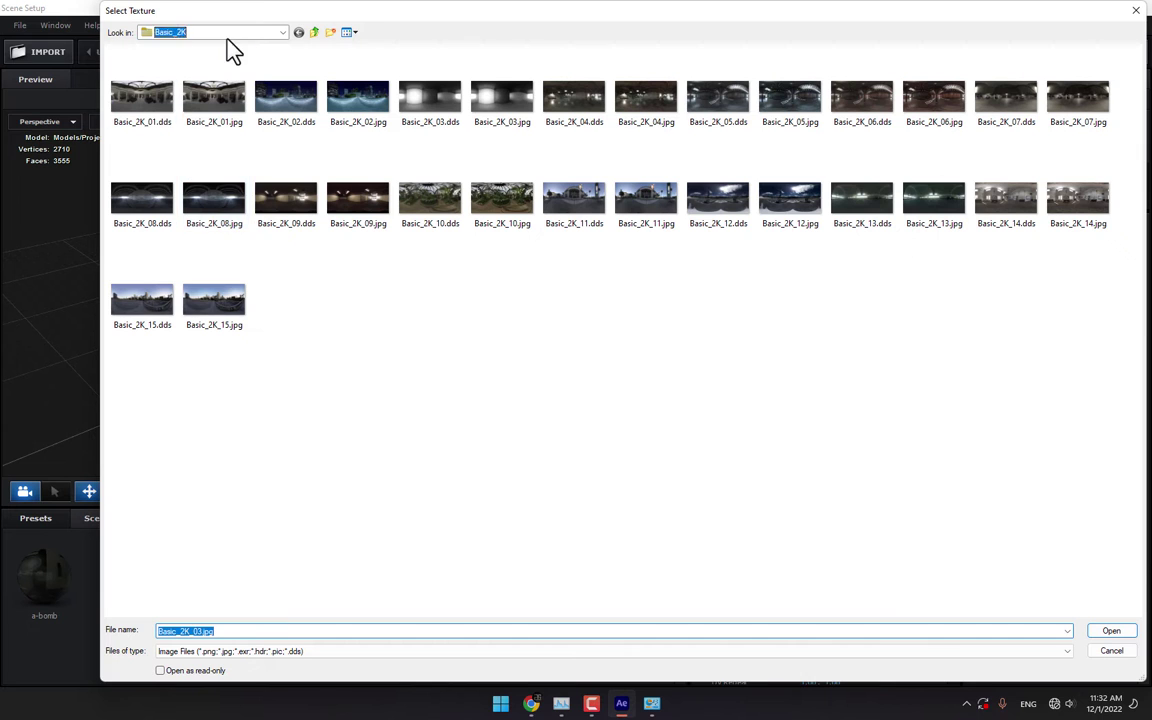
pyautogui.scroll(5, 213, 97)
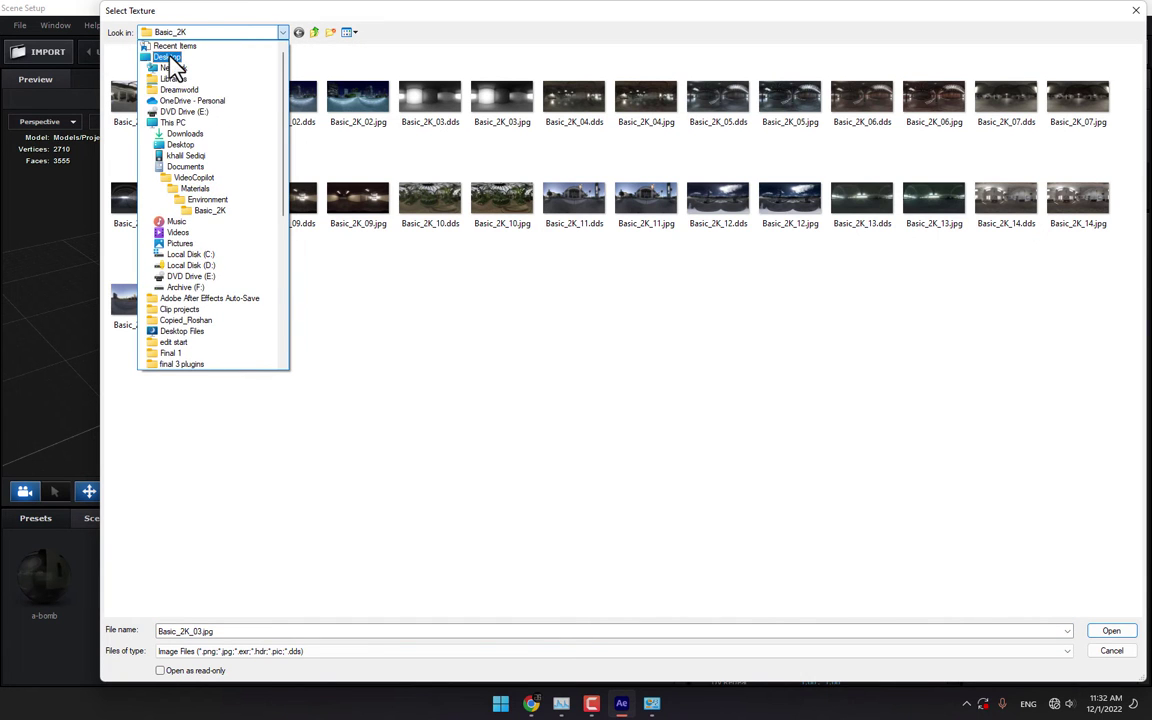
pyautogui.click(170, 58)
# - Use setext (0-00-06-19).jpg as the environment map and apply the scene
pyautogui.scroll(-10, 810, 419)
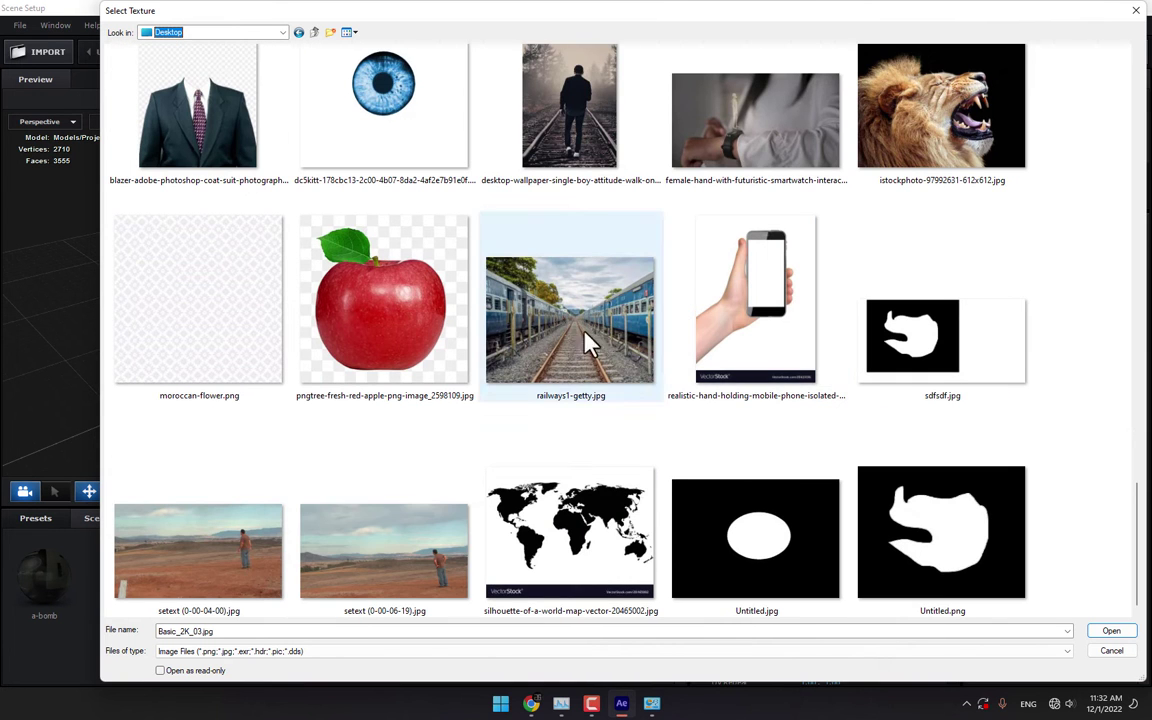
pyautogui.doubleClick(383, 555)
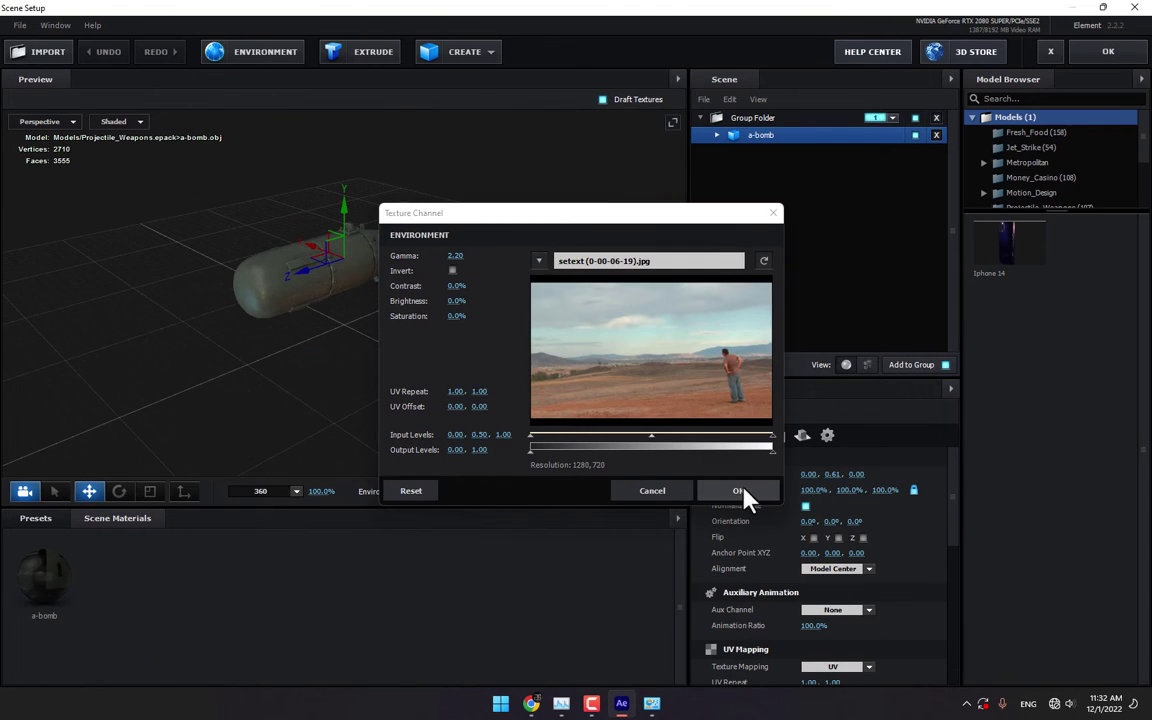
pyautogui.click(738, 491)
pyautogui.moveTo(470, 340); pyautogui.dragTo(471, 303)
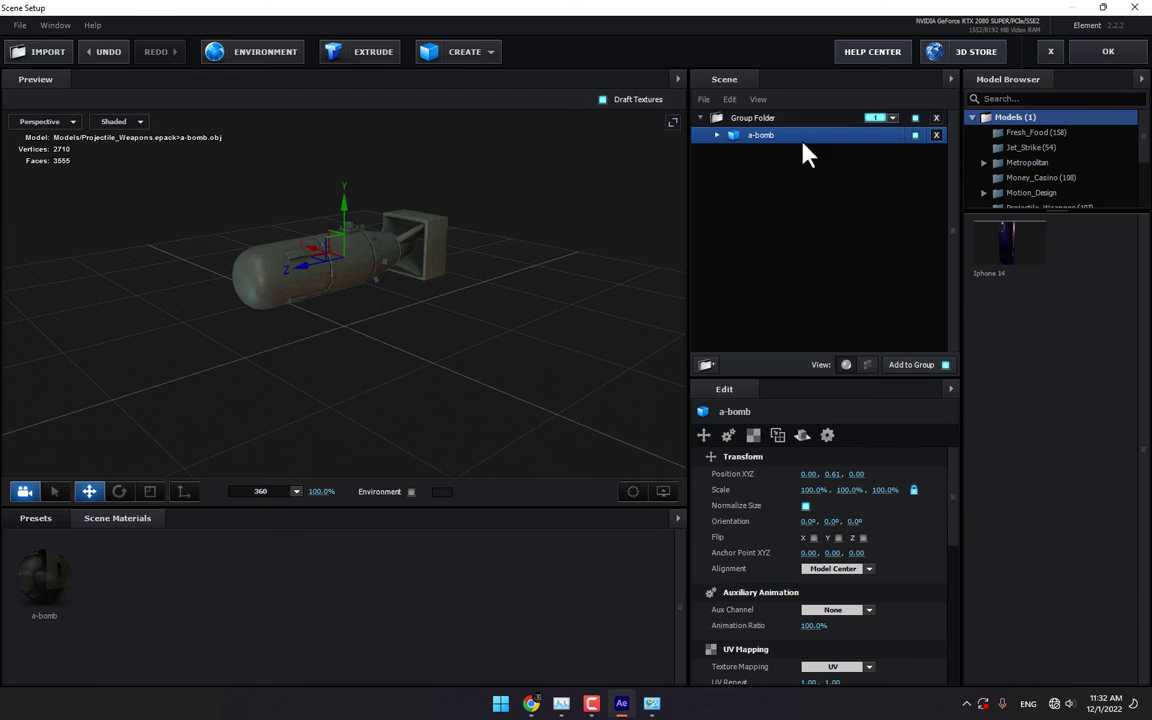
pyautogui.click(1106, 50)
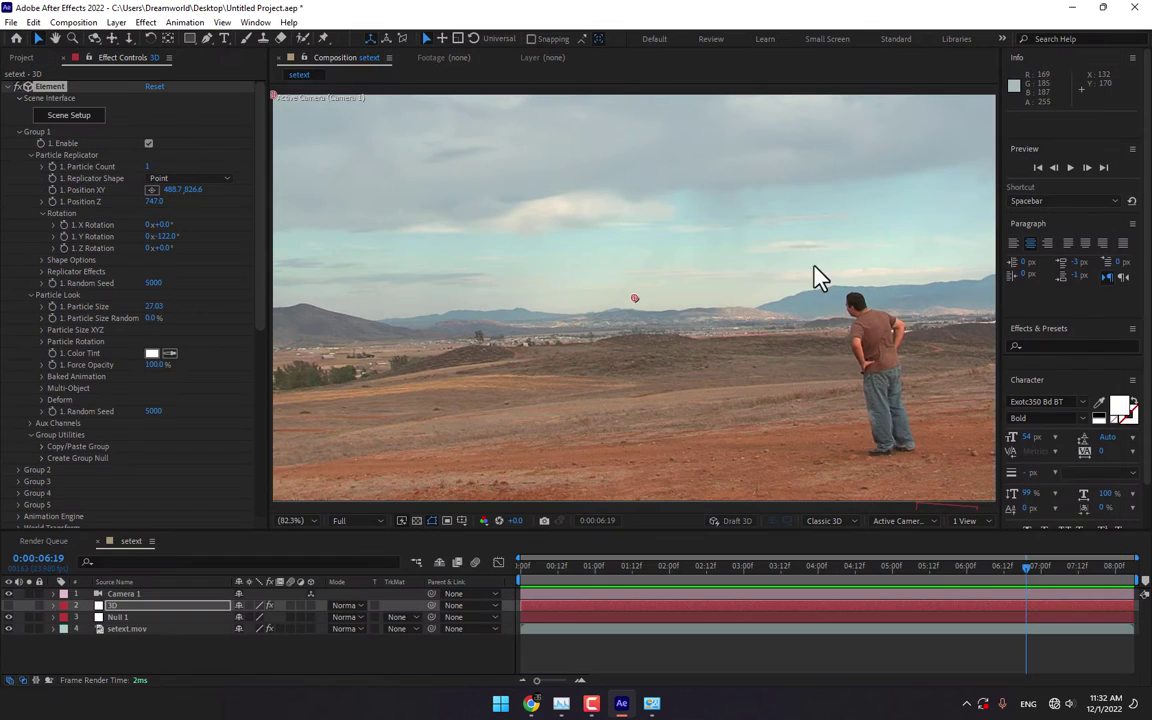
# - Show the bomb layer again and adjust the additional lighting's Y rotation
pyautogui.click(8, 606)
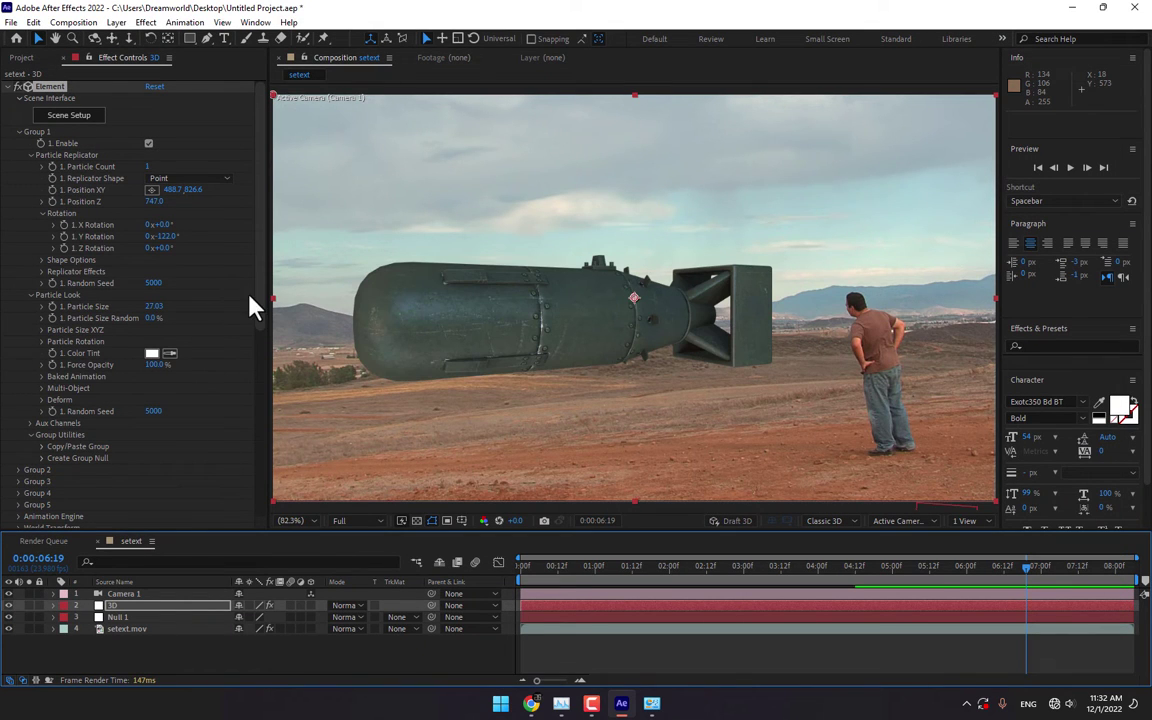
pyautogui.moveTo(250, 297); pyautogui.dragTo(267, 419)
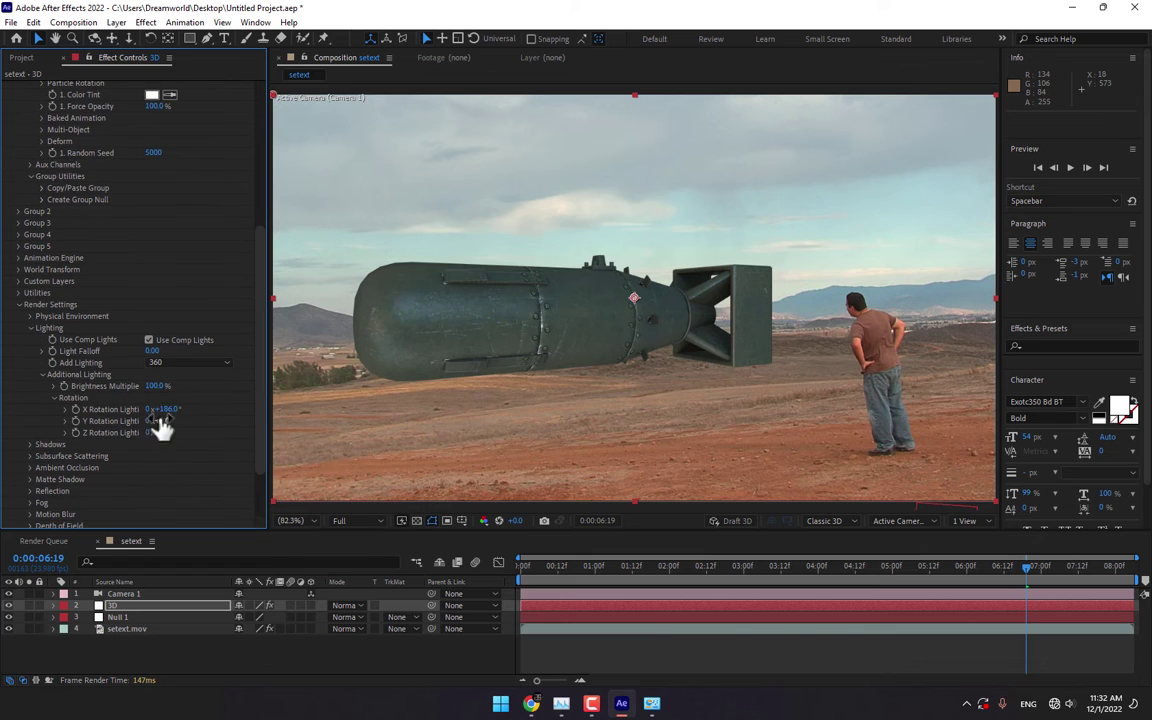
pyautogui.moveTo(193, 421); pyautogui.dragTo(228, 429)
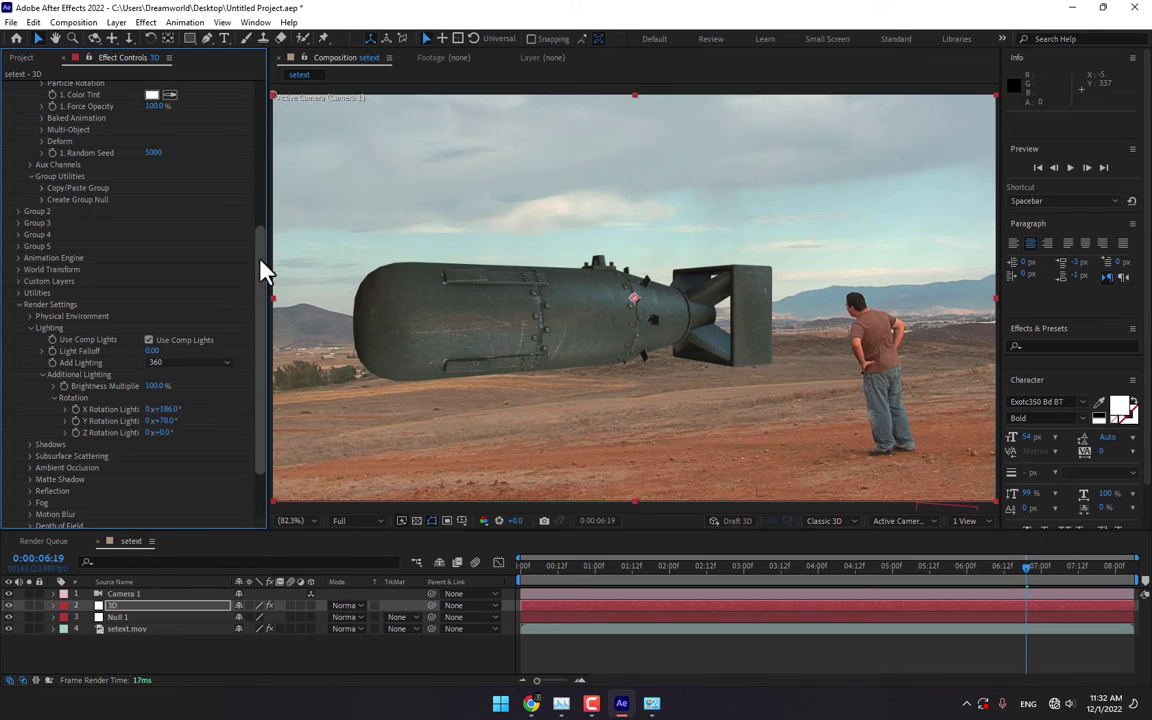
pyautogui.moveTo(260, 265); pyautogui.dragTo(78, 122)
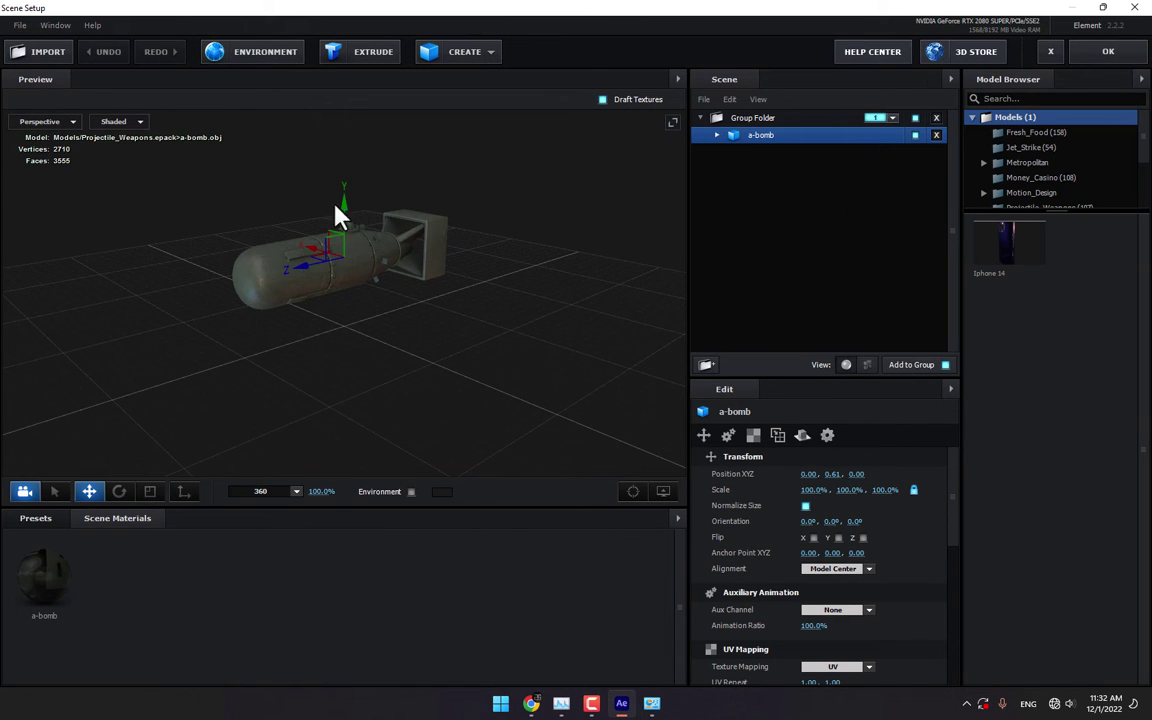
# - Create a plane and scale it up to 1772.1% as a wide floor
pyautogui.click(478, 52)
pyautogui.click(578, 82)
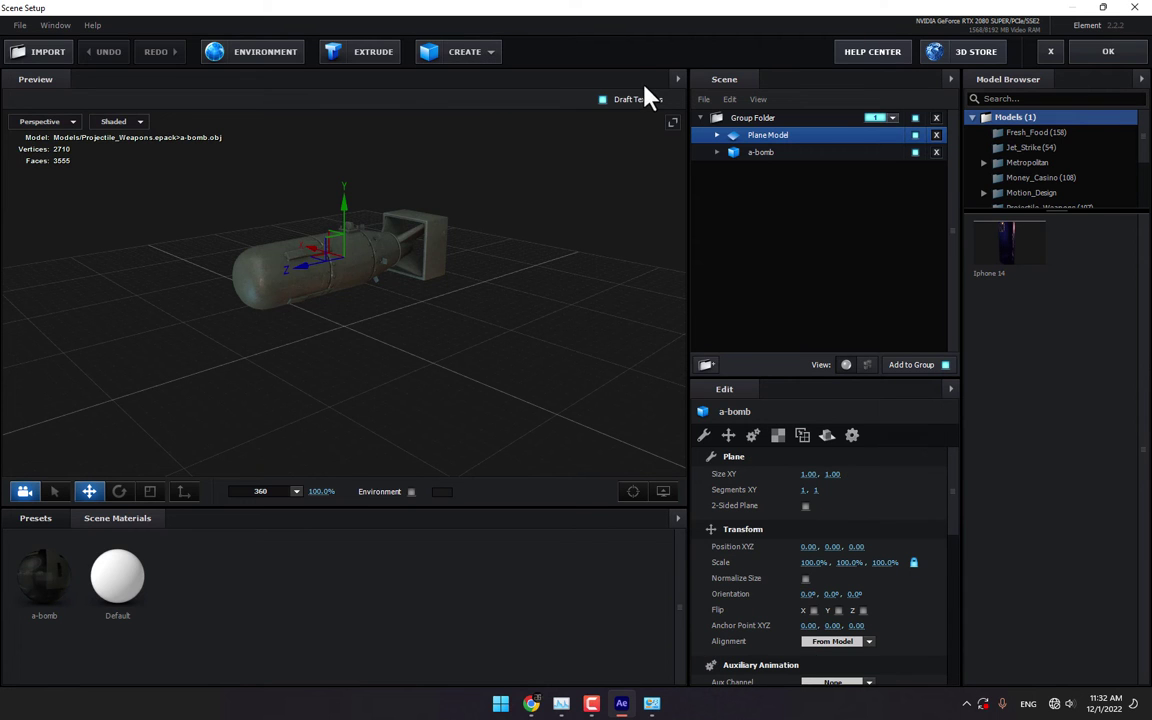
pyautogui.click(149, 491)
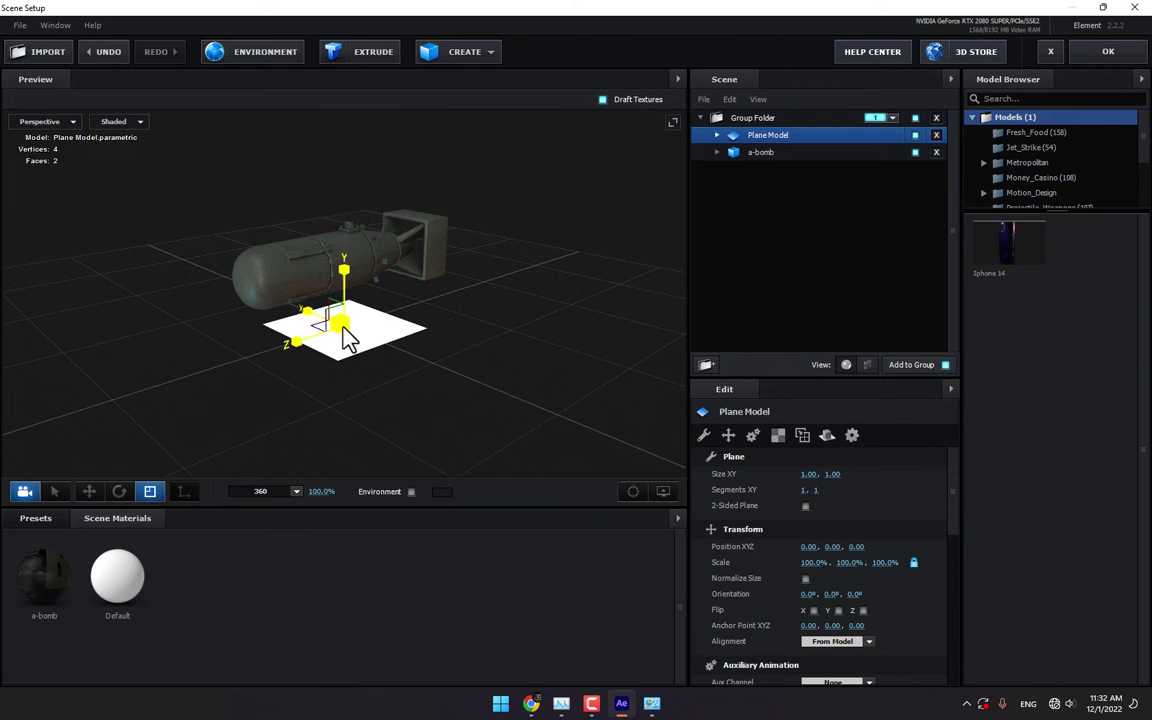
pyautogui.moveTo(330, 318); pyautogui.dragTo(813, 46)
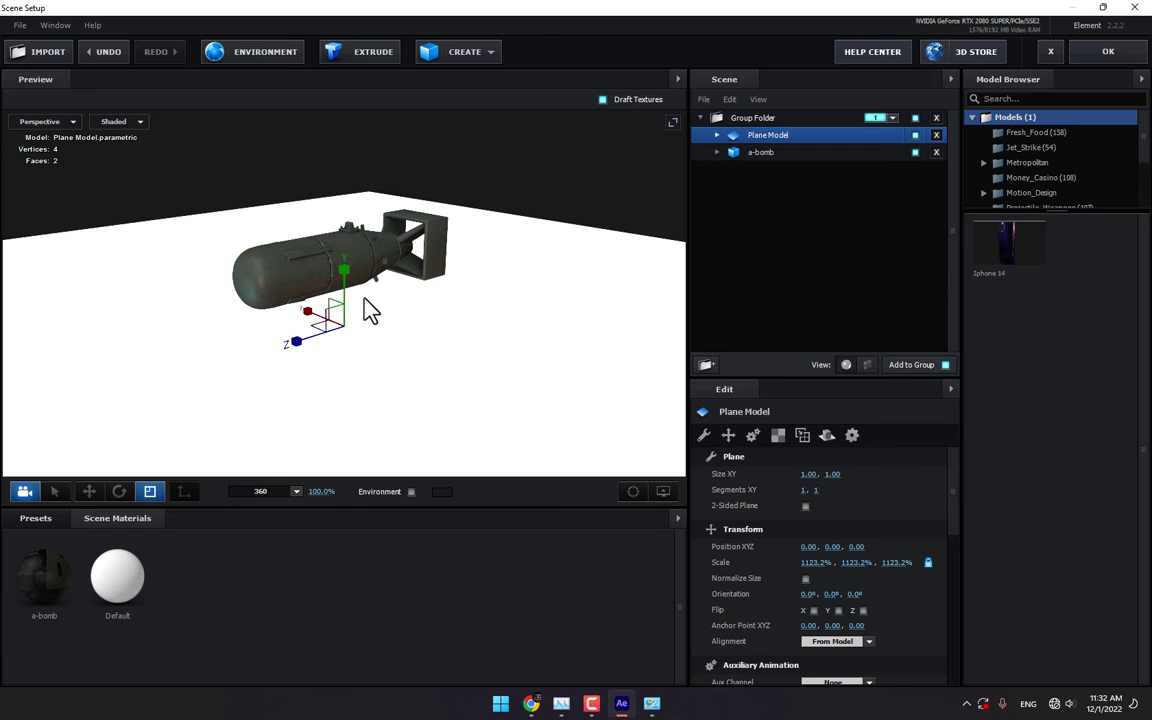
pyautogui.moveTo(347, 334); pyautogui.dragTo(783, 28)
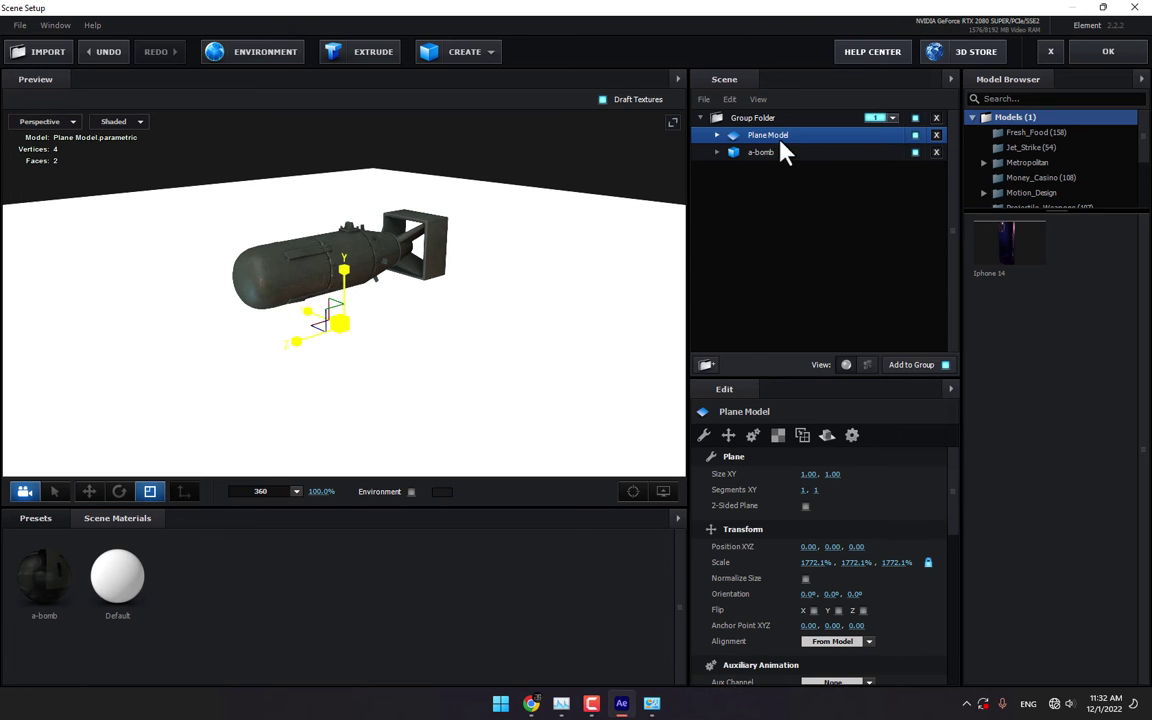
# - Move the plane out of Group Folder into its own group 2 and apply the scene
pyautogui.moveTo(781, 143); pyautogui.dragTo(800, 208)
pyautogui.click(891, 153)
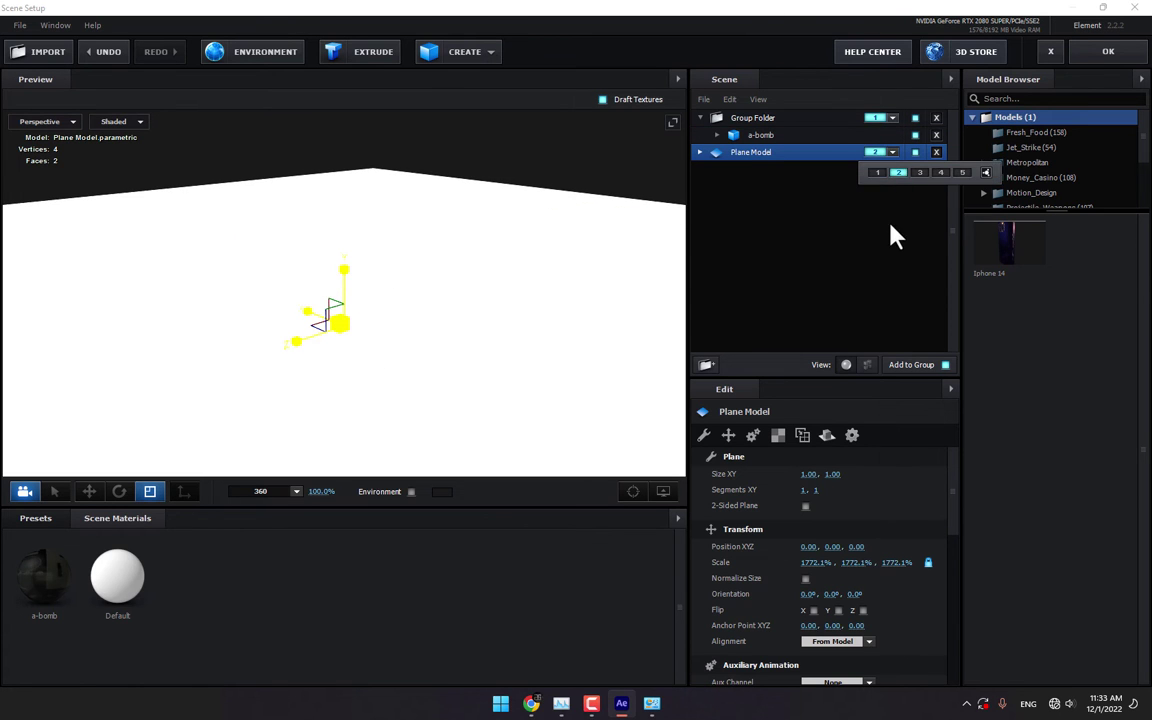
pyautogui.click(1106, 52)
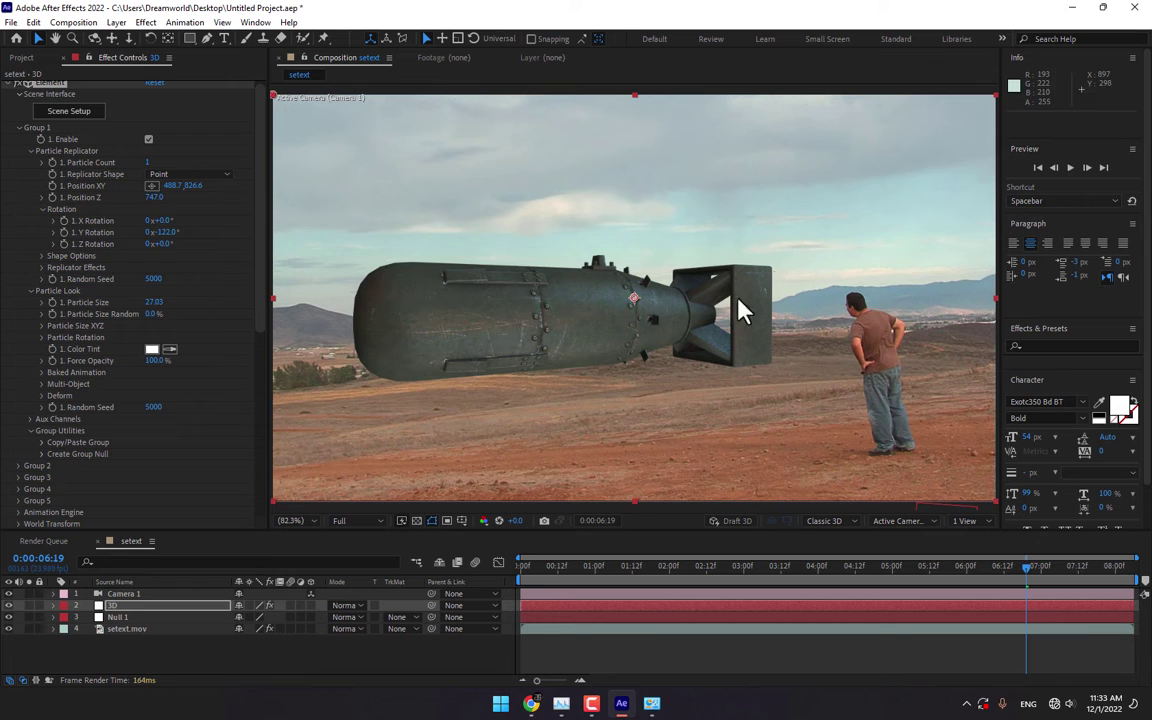
# - Expand Group 2's Particle Replicator and move the floor plane down below the bomb
pyautogui.click(18, 128)
pyautogui.click(18, 139)
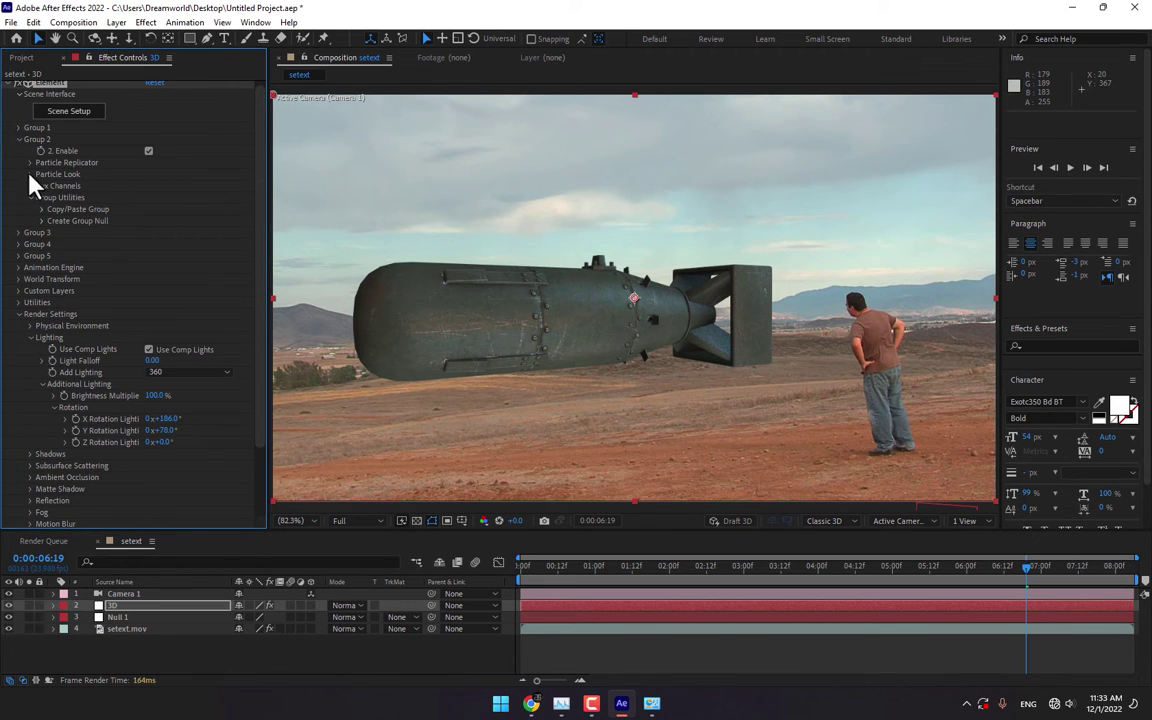
pyautogui.click(30, 162)
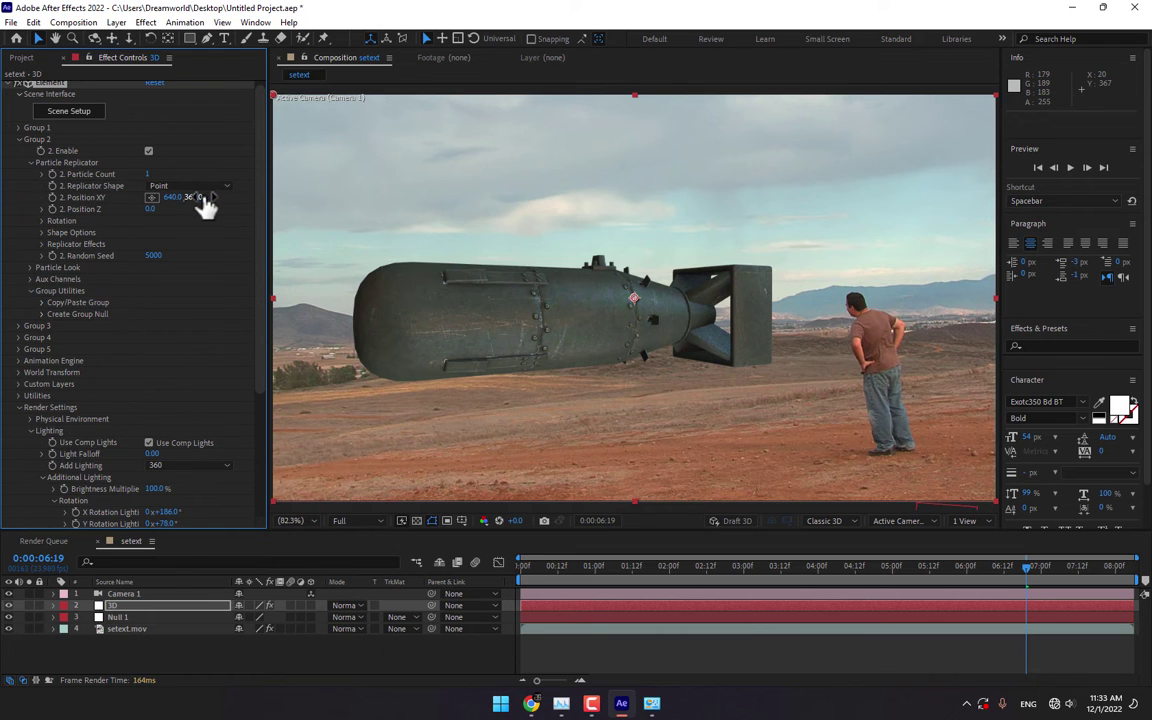
pyautogui.moveTo(212, 197); pyautogui.dragTo(367, 200)
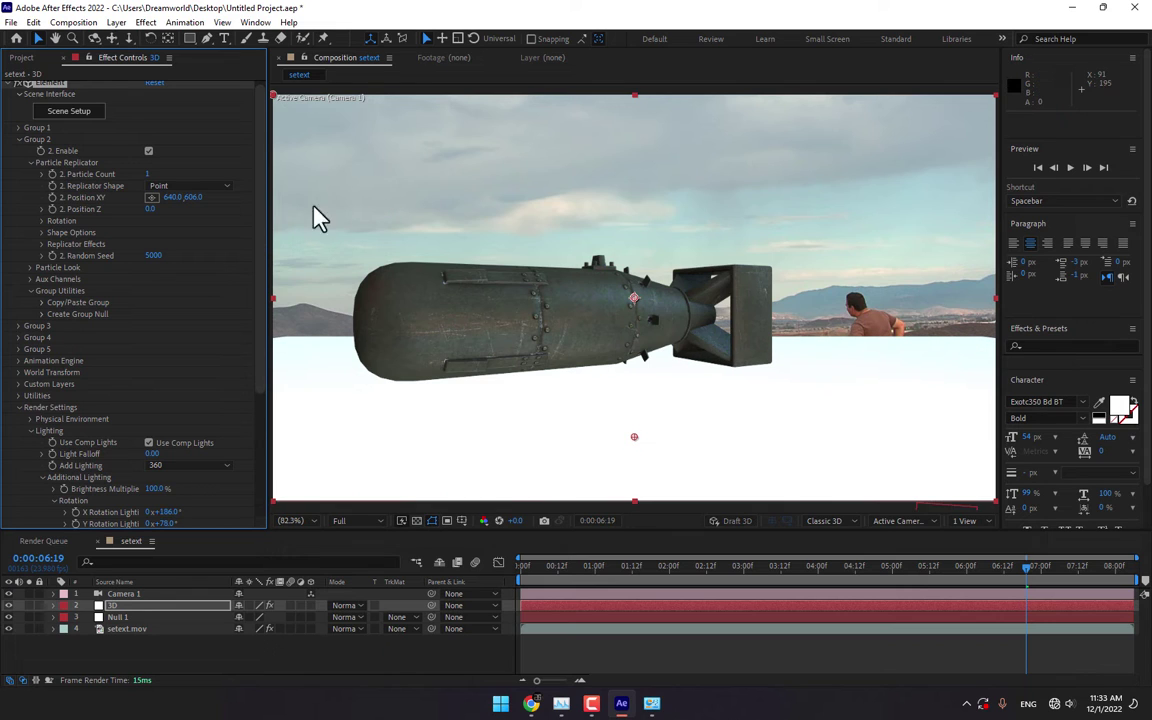
# - Level the floor plane at 1.3° Z rotation and settle its Position XY at 640, 597.9
pyautogui.click(42, 221)
pyautogui.moveTo(160, 232)
pyautogui.mouseDown()
pyautogui.moveTo(174, 231)
pyautogui.moveTo(190, 197)
pyautogui.moveTo(4, 200)
pyautogui.moveTo(165, 232)
pyautogui.mouseUp()
pyautogui.write('0')
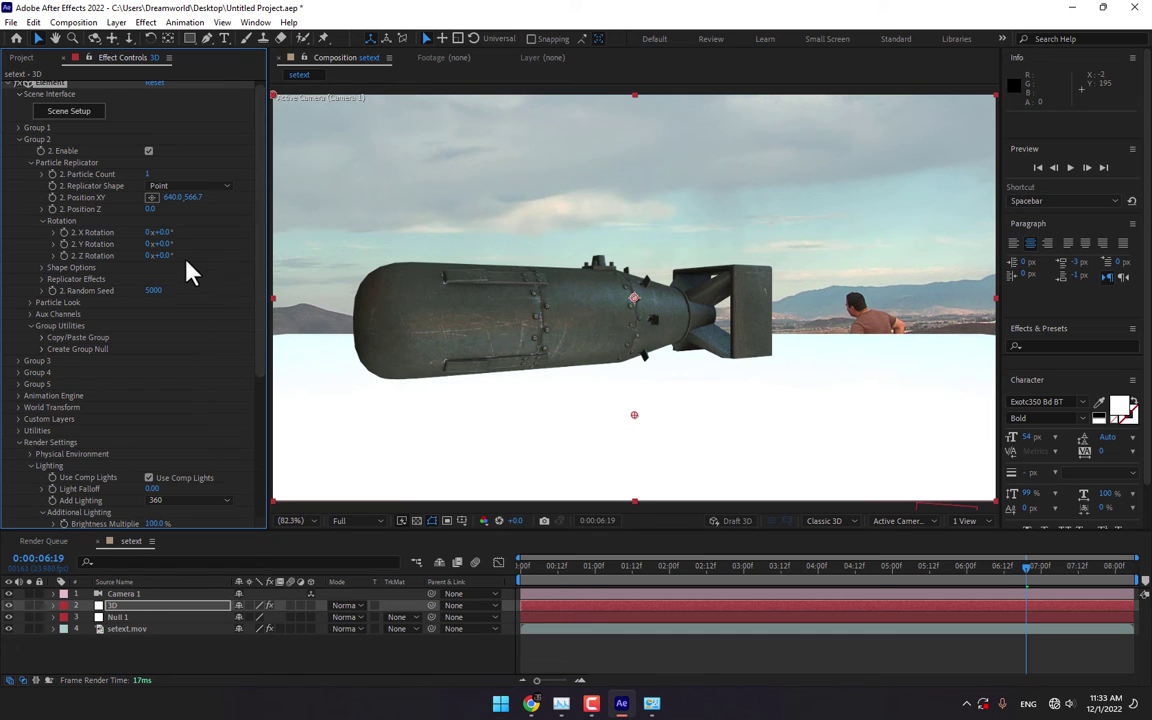
pyautogui.moveTo(178, 253); pyautogui.dragTo(182, 253)
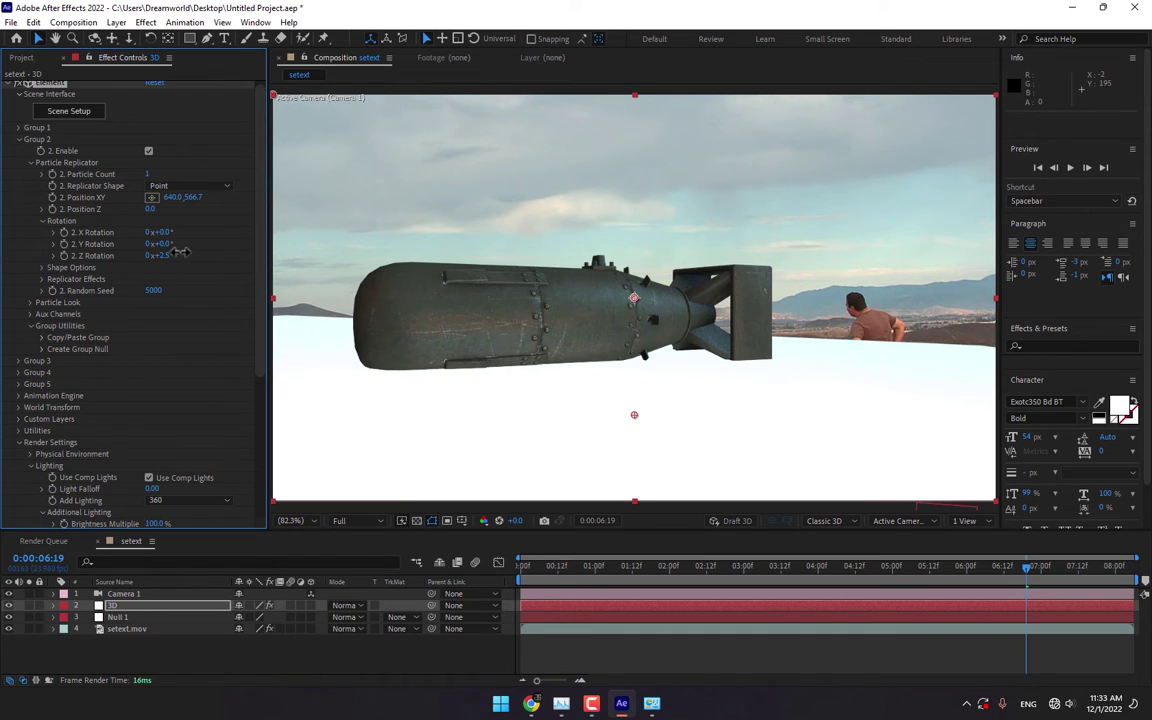
pyautogui.moveTo(190, 205); pyautogui.dragTo(442, 201)
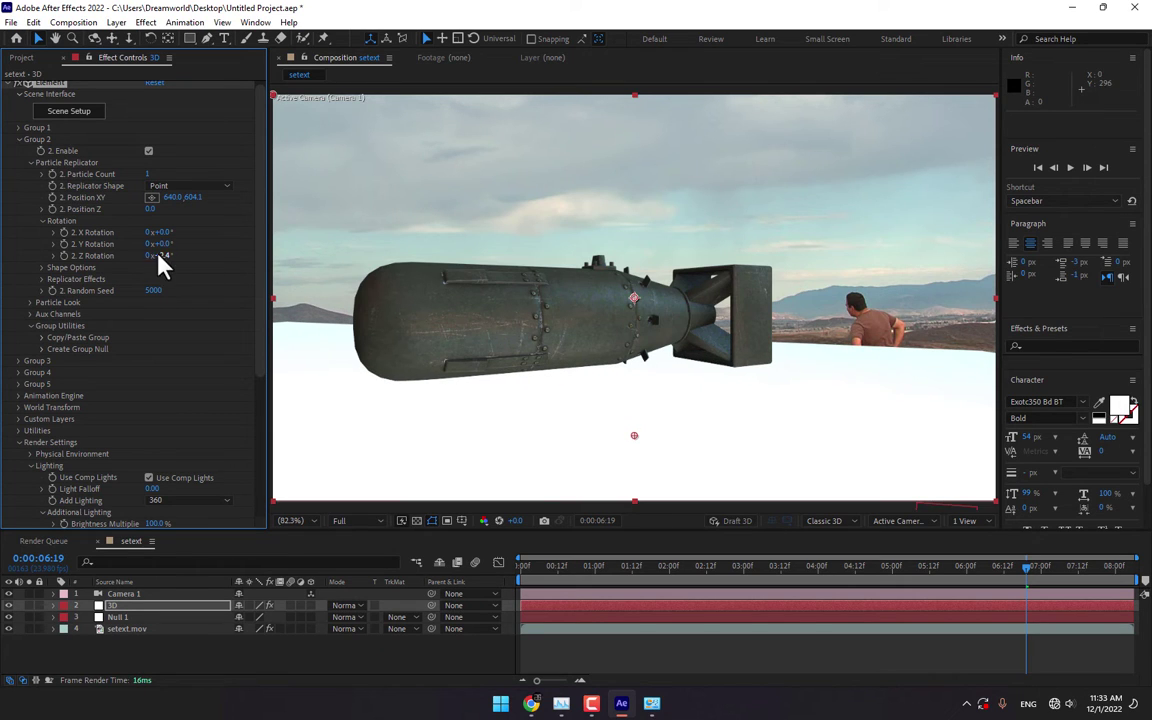
pyautogui.moveTo(162, 255); pyautogui.dragTo(162, 256)
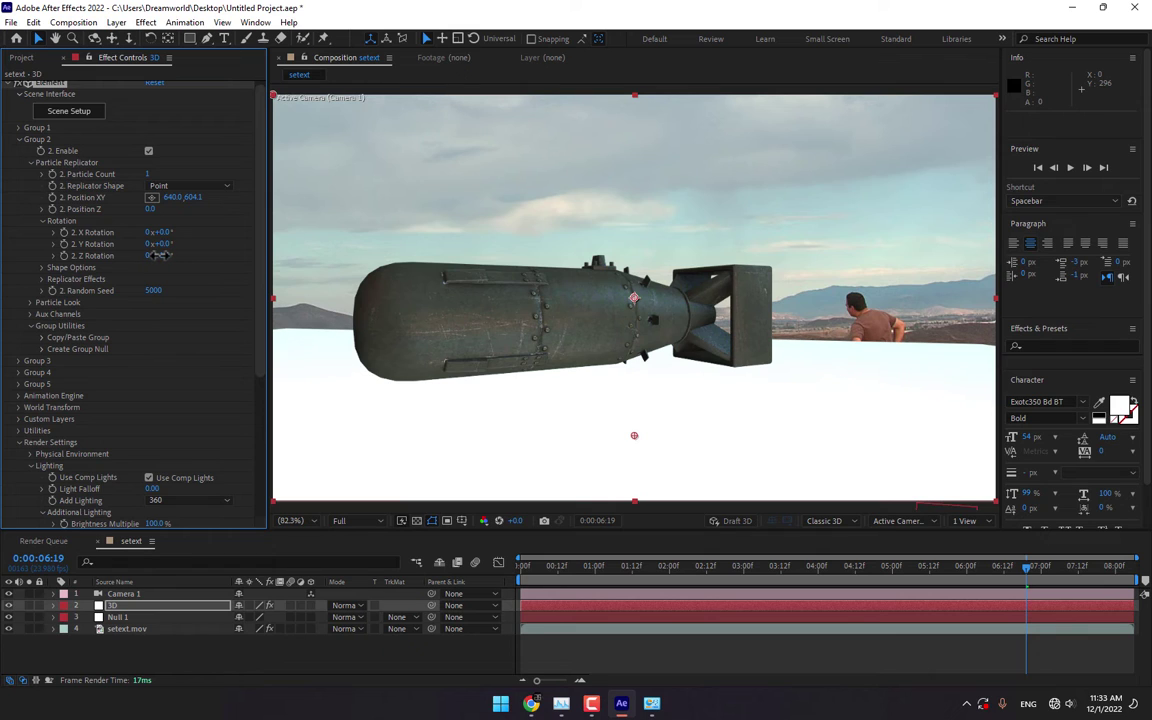
pyautogui.moveTo(190, 197)
pyautogui.mouseDown()
pyautogui.moveTo(186, 178)
pyautogui.moveTo(141, 198)
pyautogui.moveTo(92, 198)
pyautogui.moveTo(136, 198)
pyautogui.mouseUp()
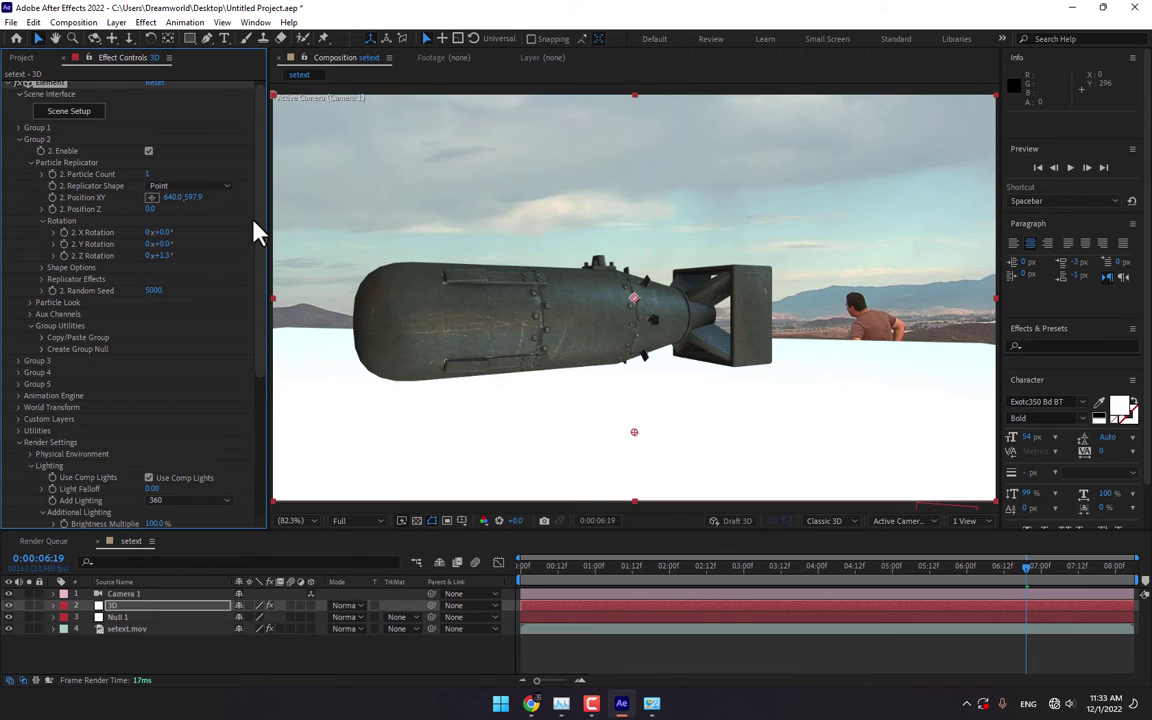
pyautogui.scroll(1, 255, 232)
pyautogui.click(68, 115)
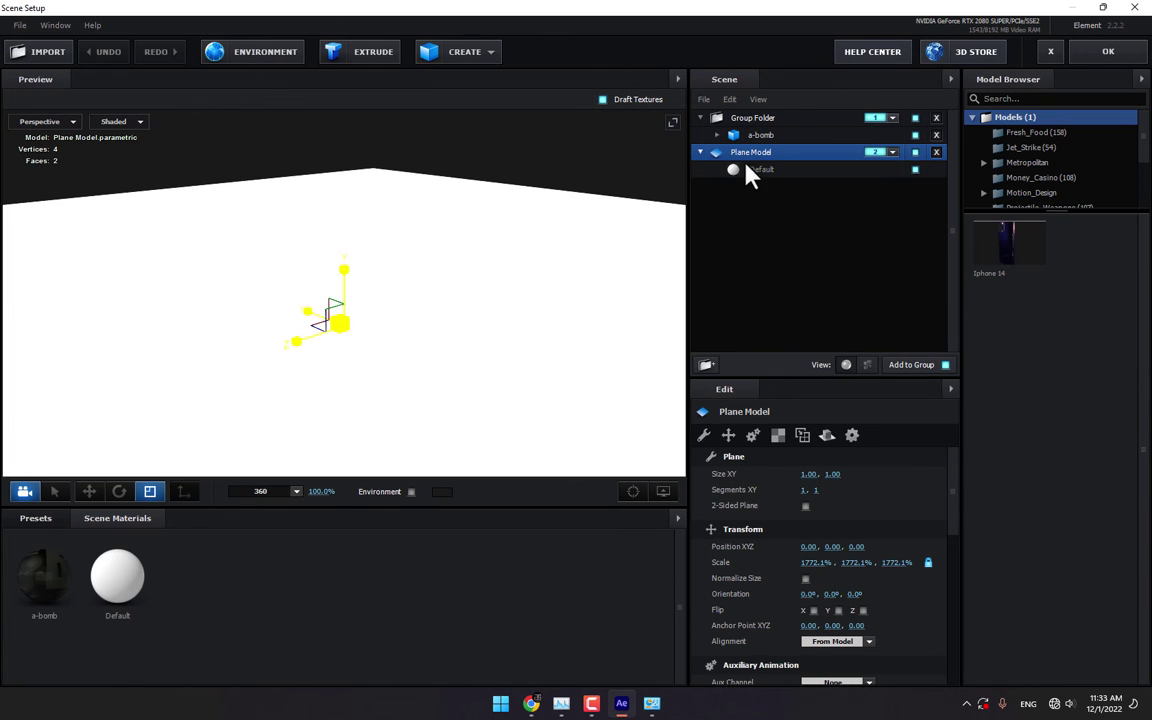
# - Replace the floor plane's Default material with the Physical Matte_Shadow preset
pyautogui.click(752, 170)
pyautogui.click(40, 517)
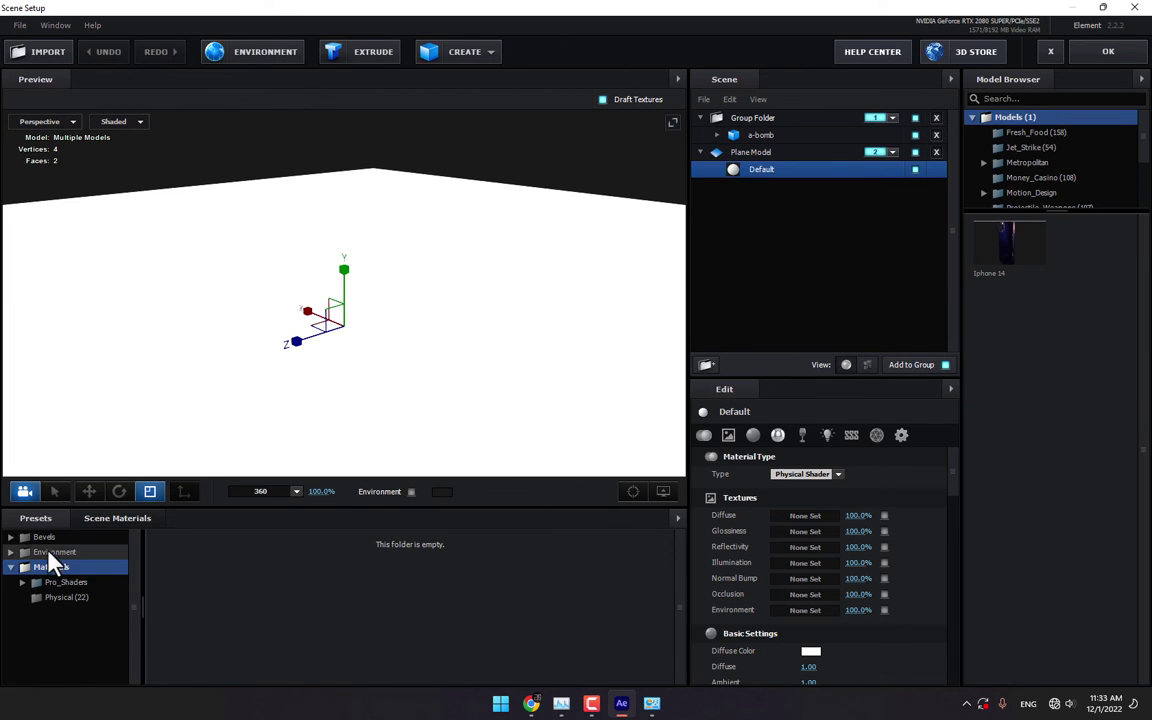
pyautogui.click(70, 600)
pyautogui.scroll(-3, 390, 612)
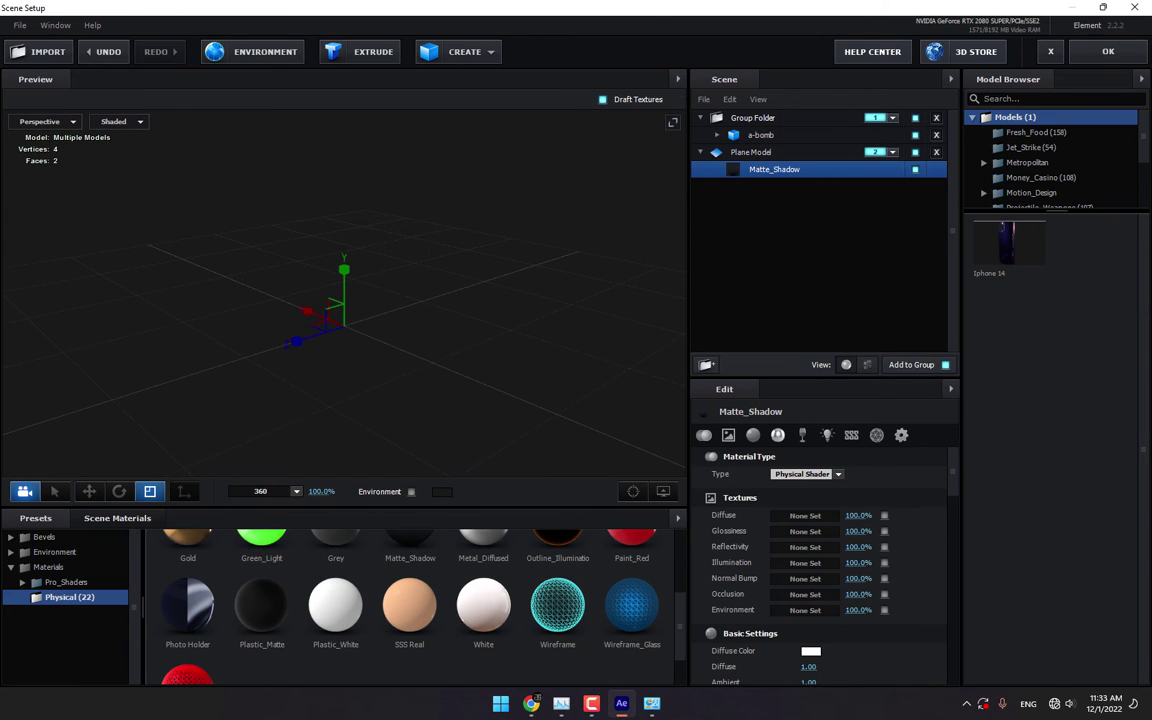
pyautogui.click(1108, 51)
# - Set Render Settings' Ambient Occlusion to SSAO Intensity 7.7 and SSAO Samples 64
pyautogui.scroll(-4, 190, 378)
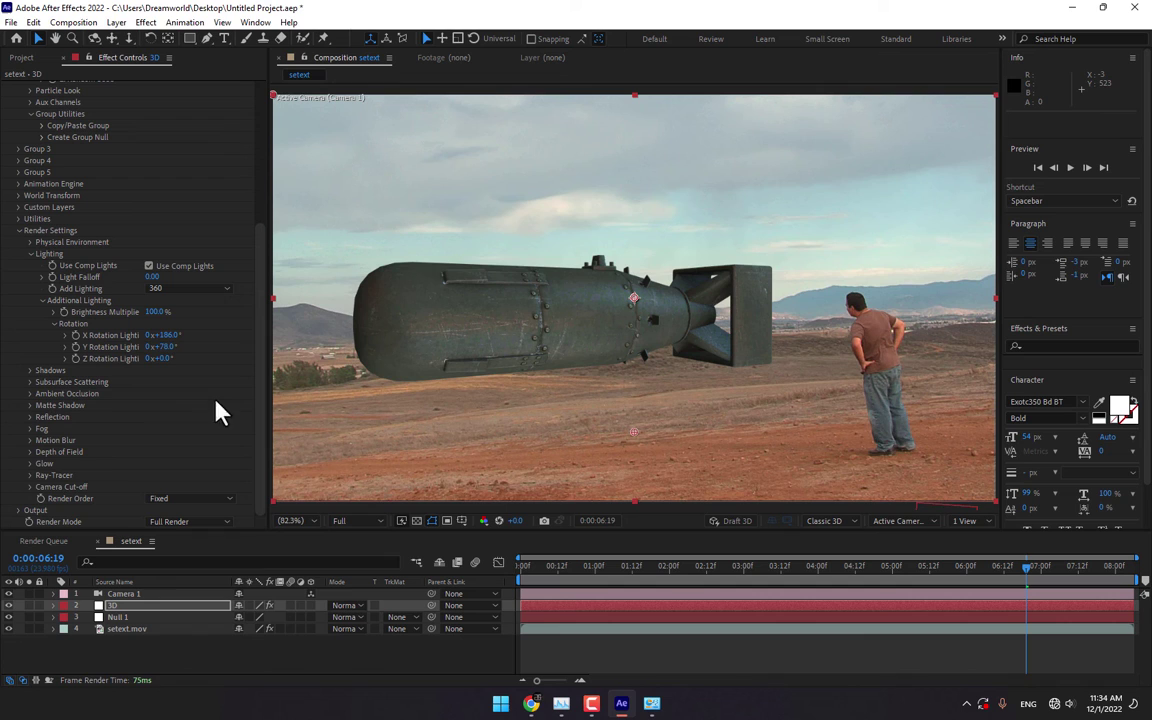
pyautogui.click(30, 393)
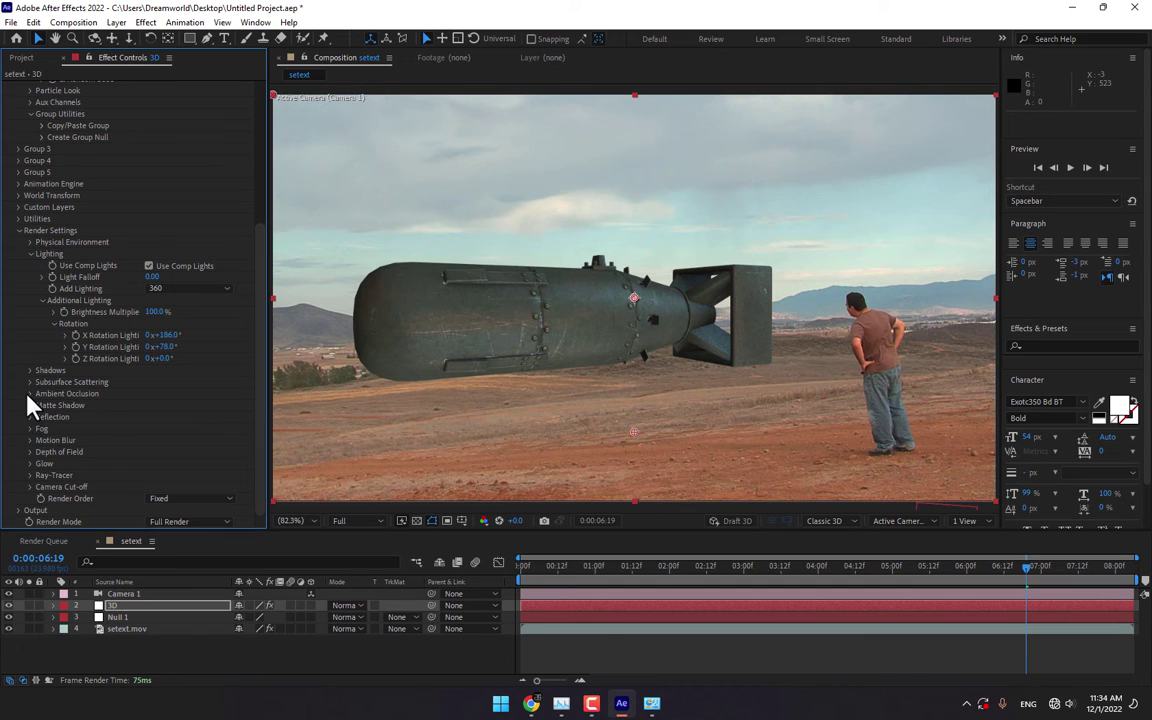
pyautogui.scroll(-2, 28, 398)
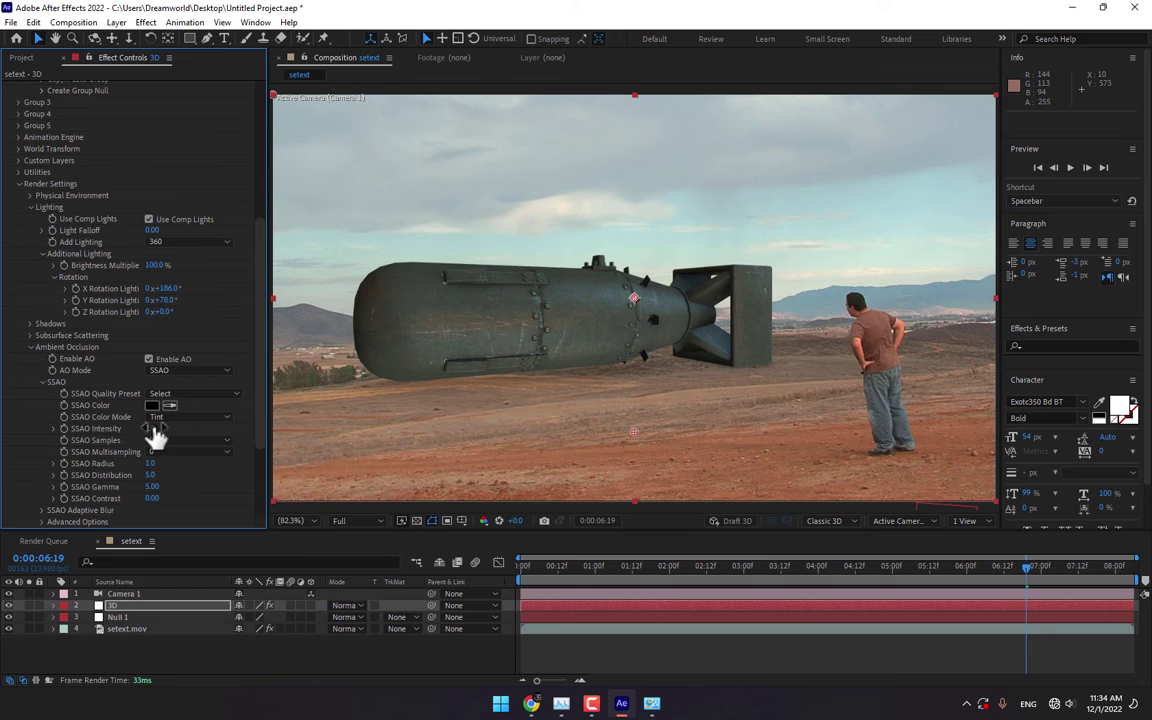
pyautogui.moveTo(155, 430); pyautogui.dragTo(178, 425)
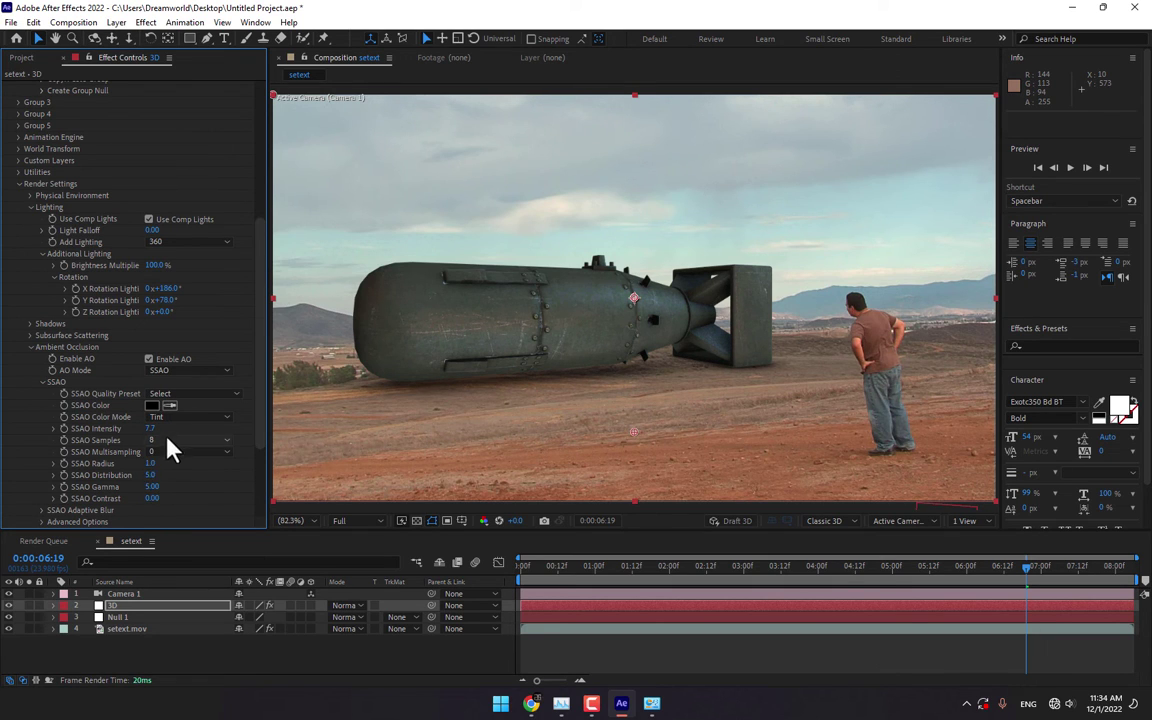
pyautogui.click(170, 443)
pyautogui.click(191, 508)
# - Set the bomb's Group 1 Position Z to 747.0 and Z Rotation to 10.5°
pyautogui.moveTo(262, 300); pyautogui.dragTo(278, 108)
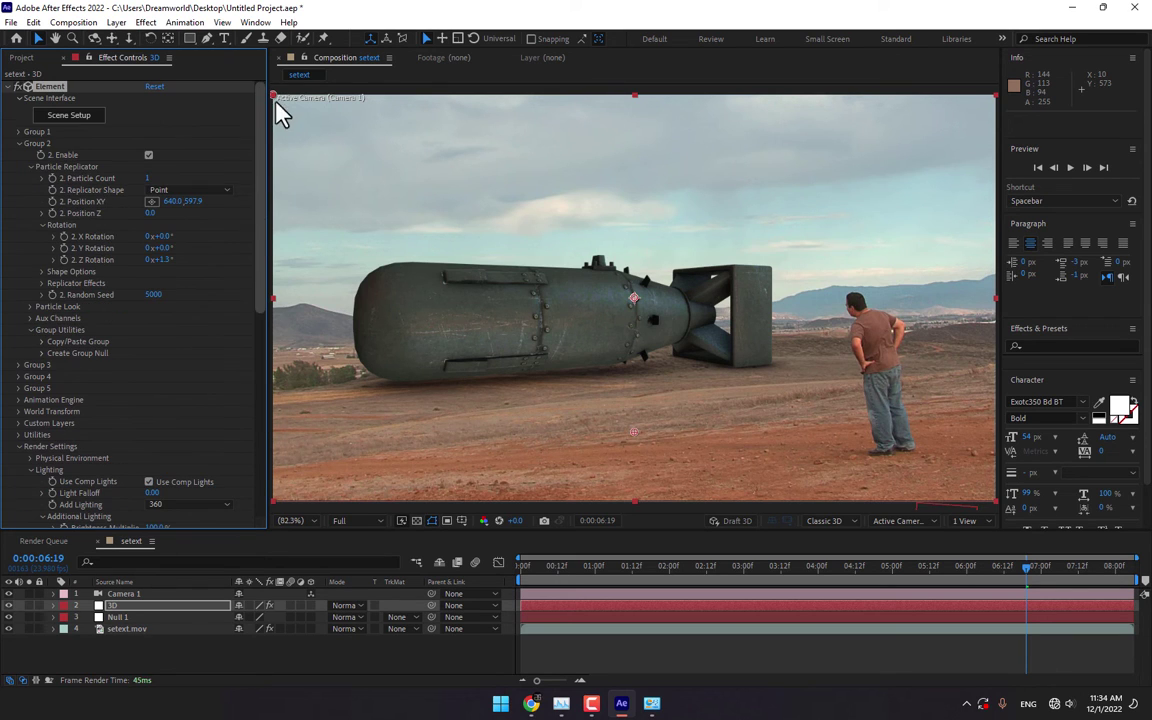
pyautogui.click(18, 143)
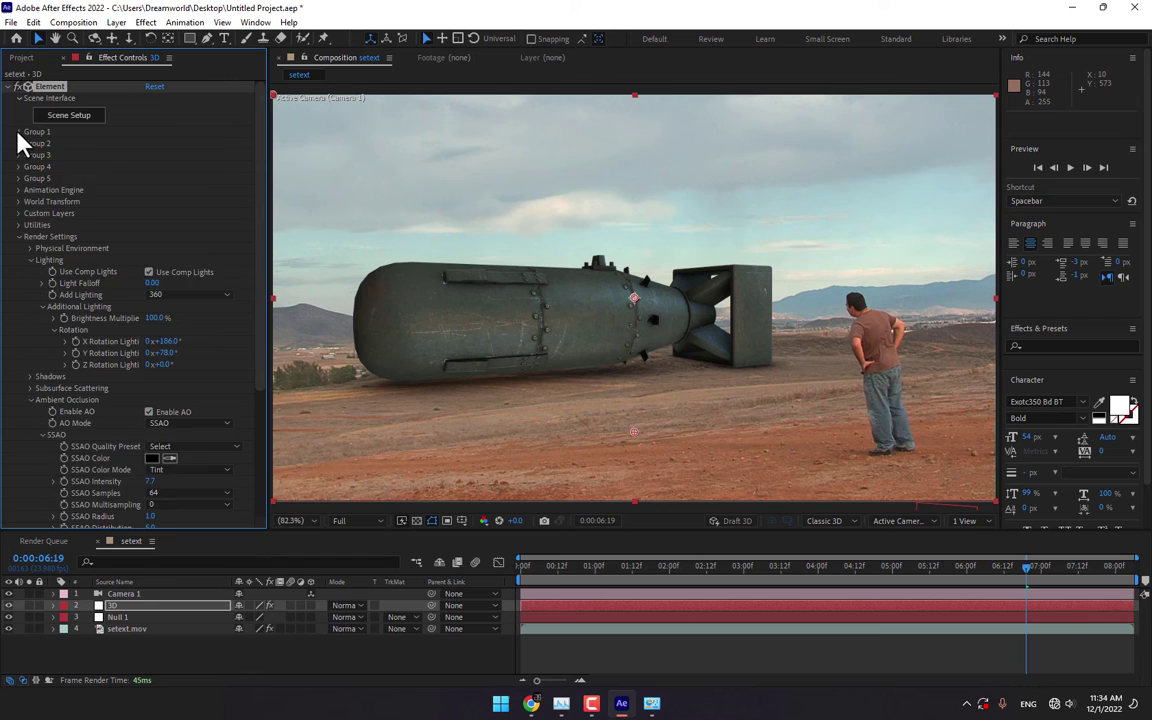
pyautogui.click(18, 131)
pyautogui.moveTo(150, 201); pyautogui.dragTo(170, 205)
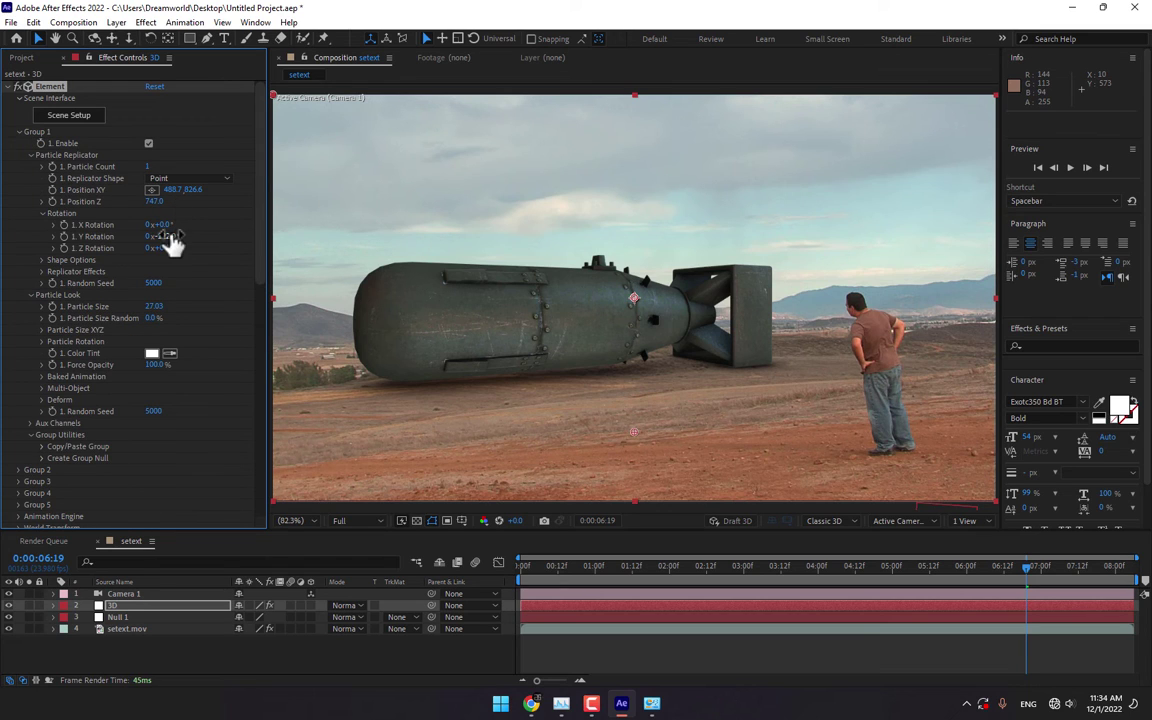
pyautogui.press('Return')
pyautogui.press('Return')
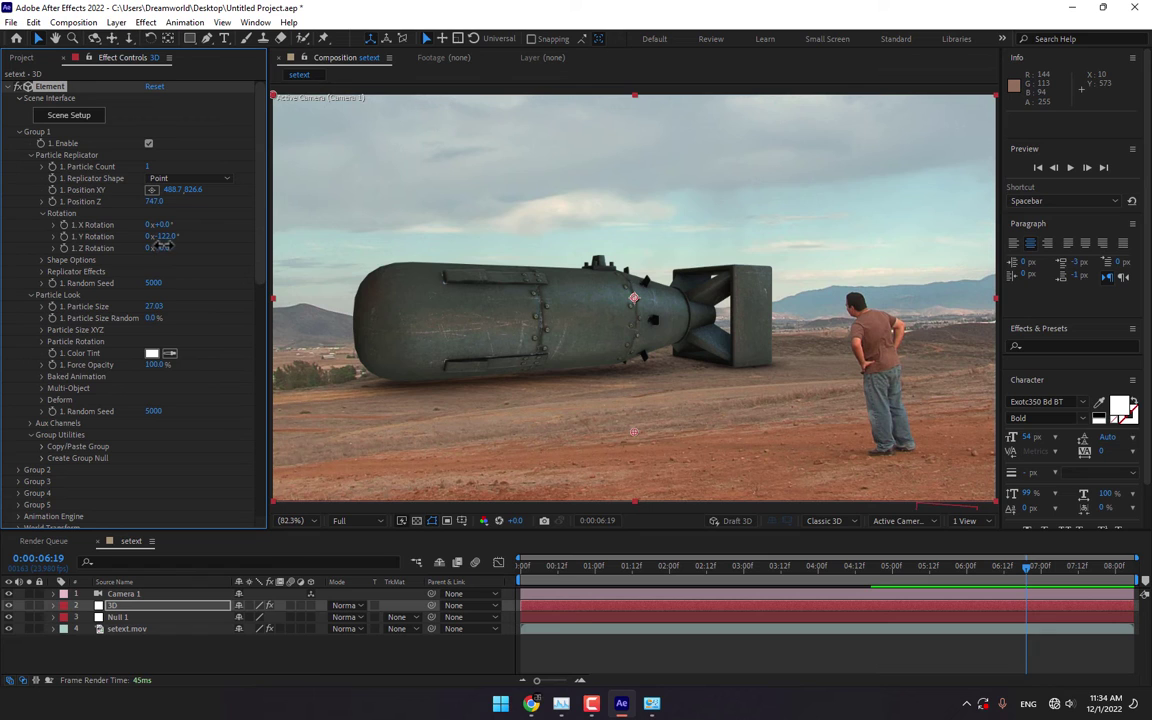
pyautogui.moveTo(161, 246); pyautogui.dragTo(222, 230)
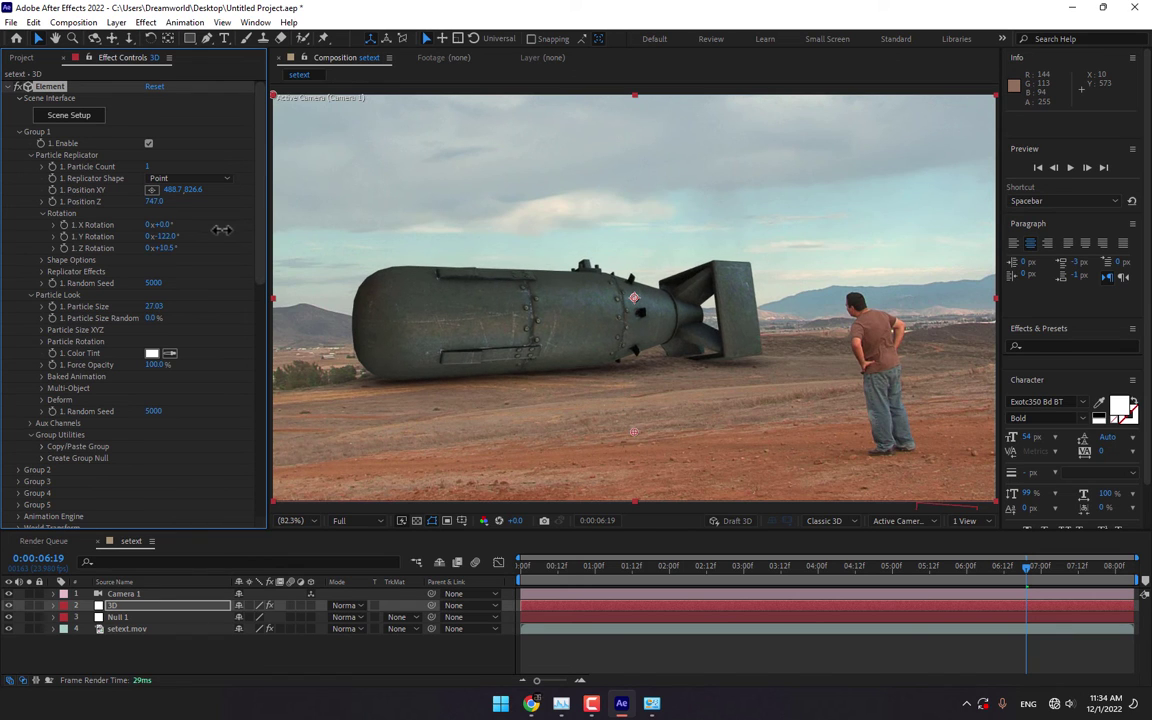
pyautogui.click(452, 670)
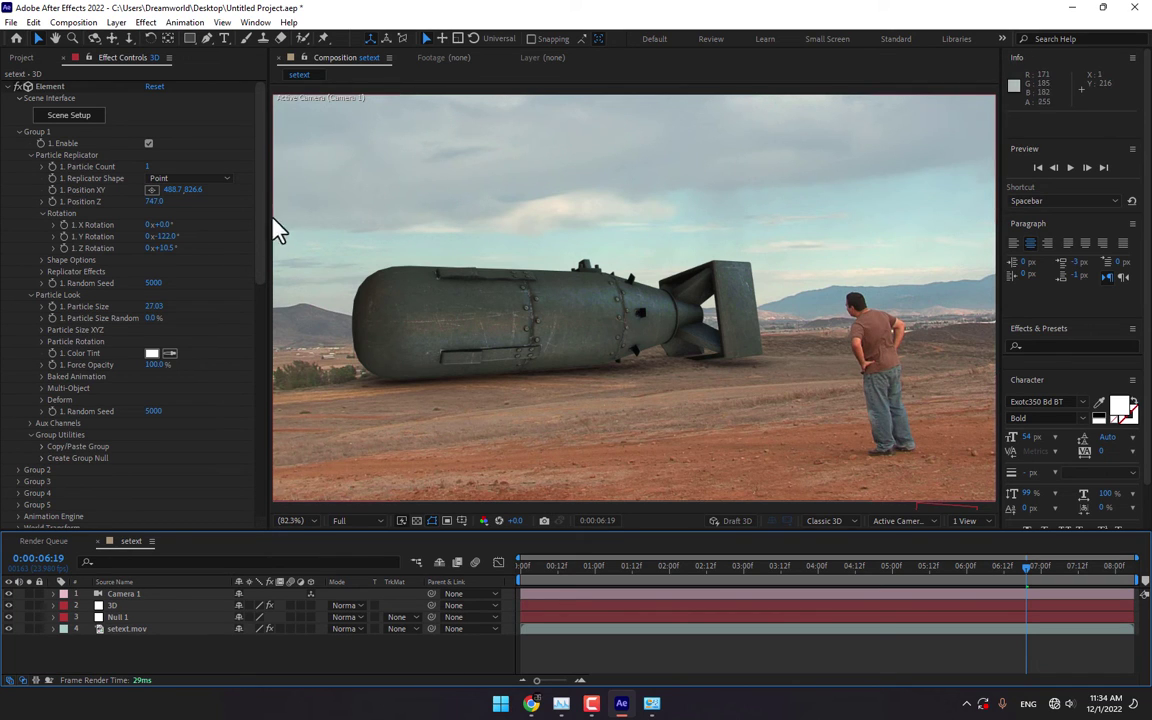
# - Turn the Element effect's Motion Blur on with a Shutter Angle of 350
pyautogui.scroll(-2, 257, 270)
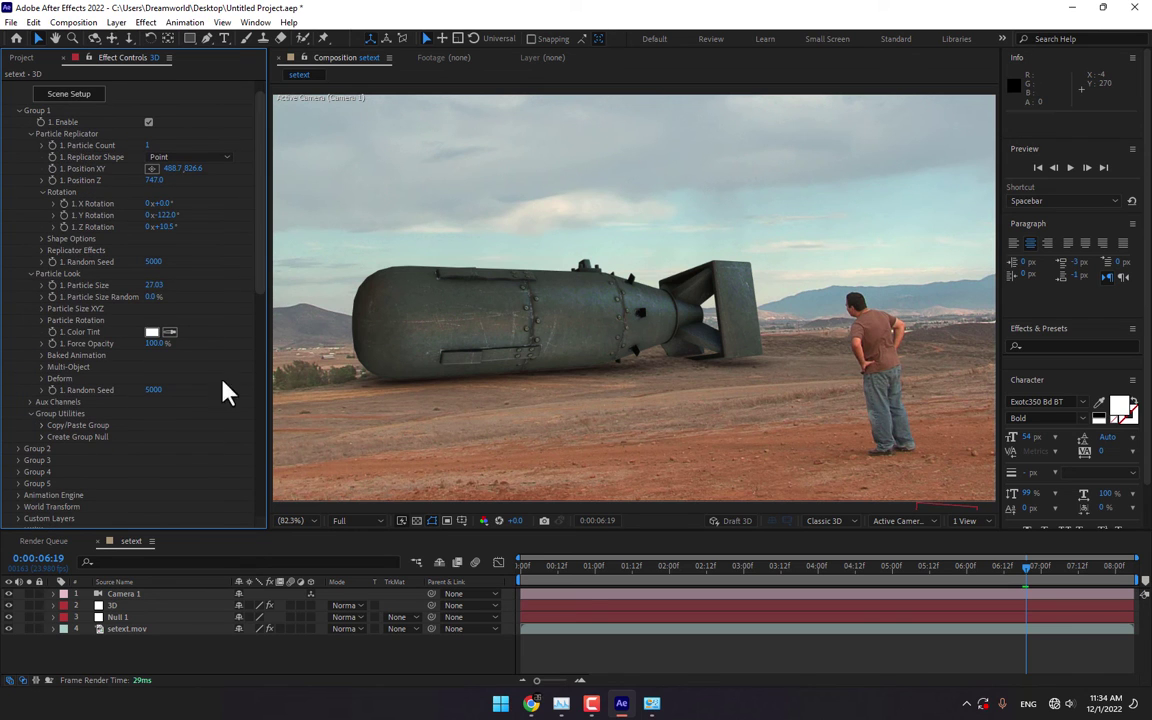
pyautogui.moveTo(259, 239); pyautogui.dragTo(261, 452)
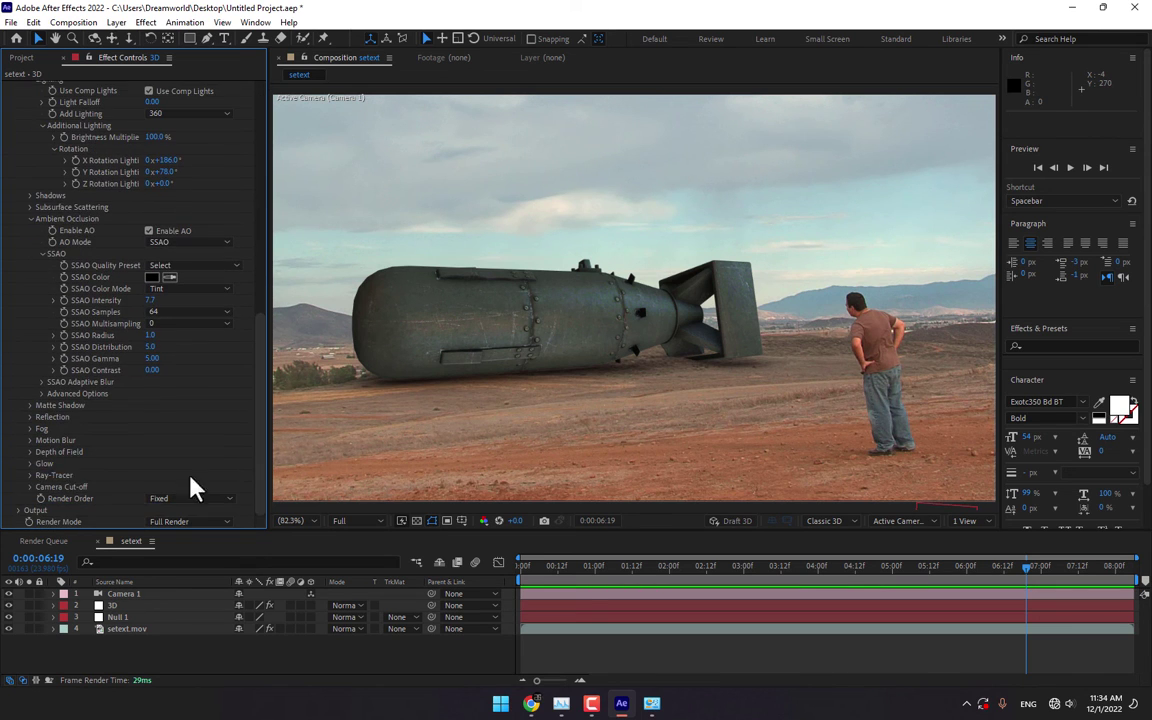
pyautogui.click(30, 440)
pyautogui.click(170, 452)
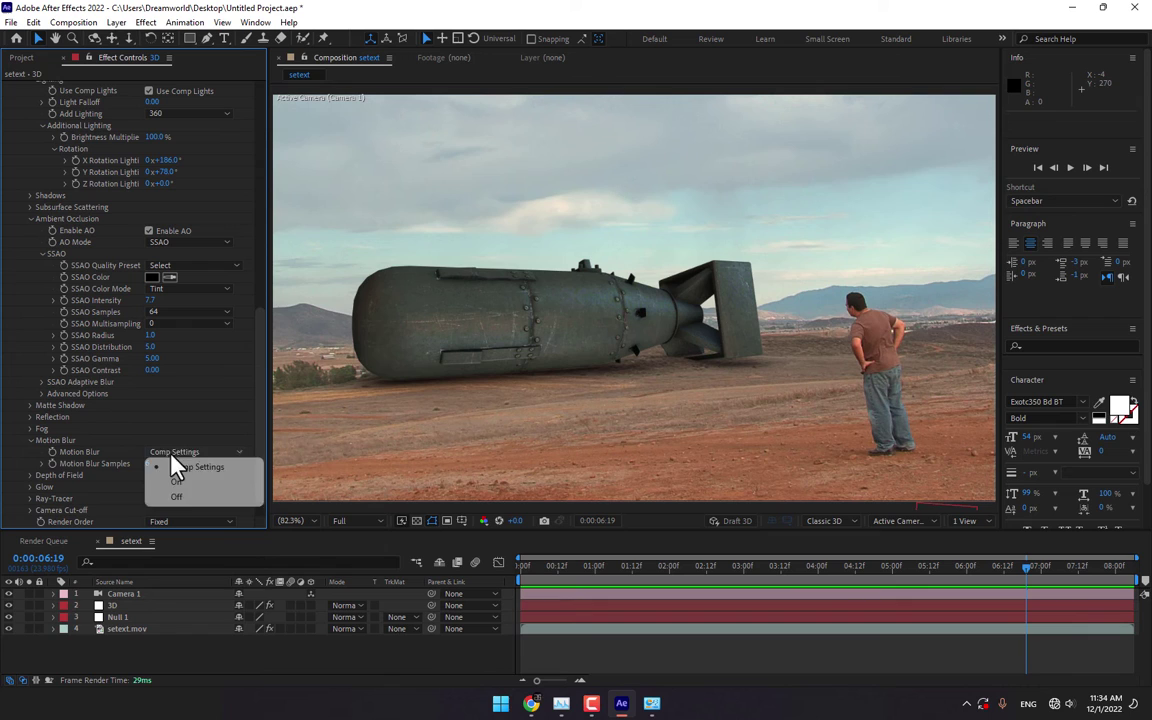
pyautogui.click(175, 481)
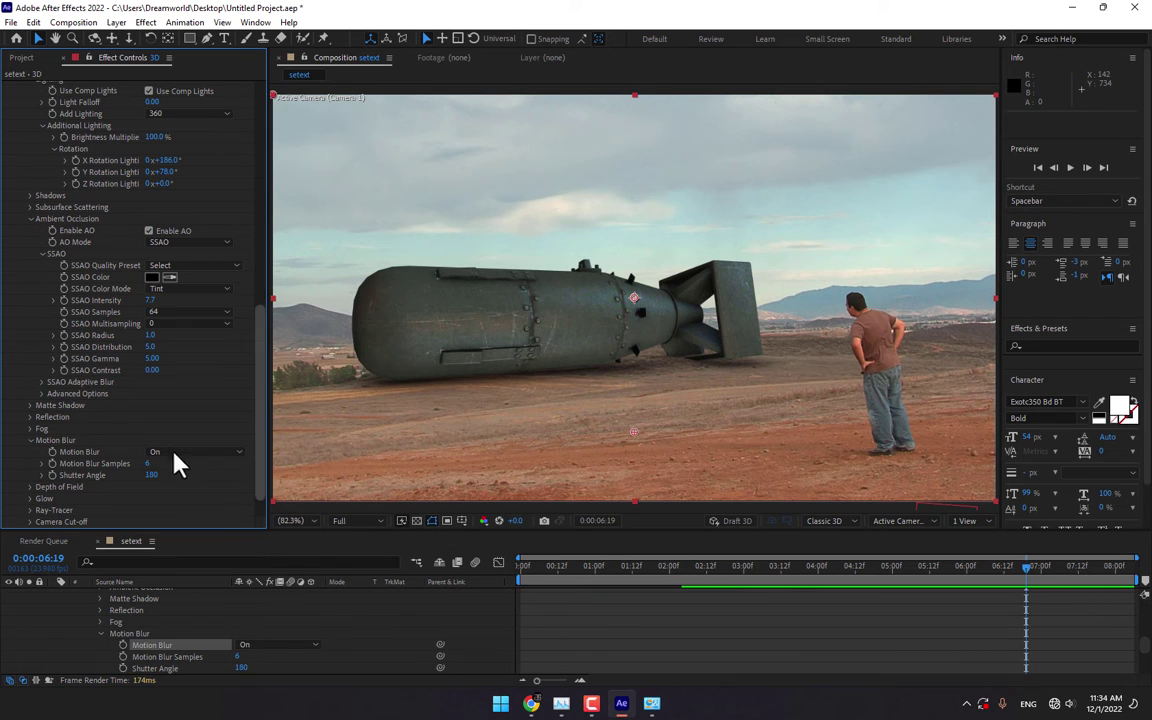
pyautogui.click(154, 476)
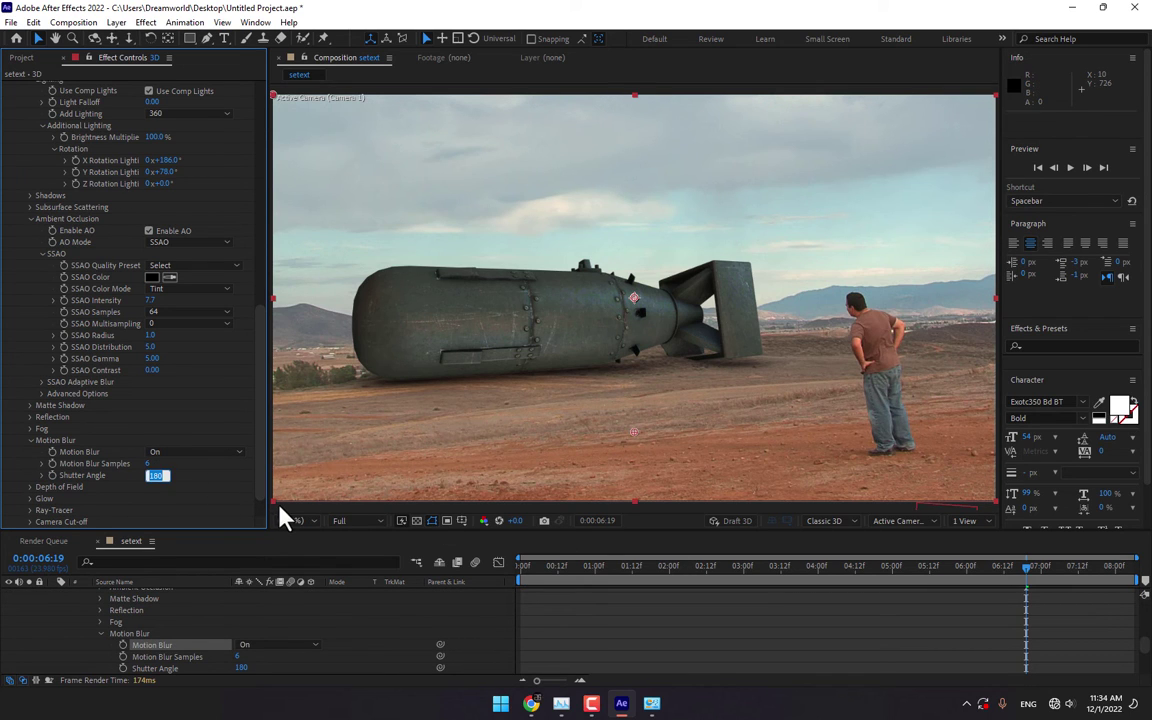
pyautogui.write('350')
pyautogui.press('Return')
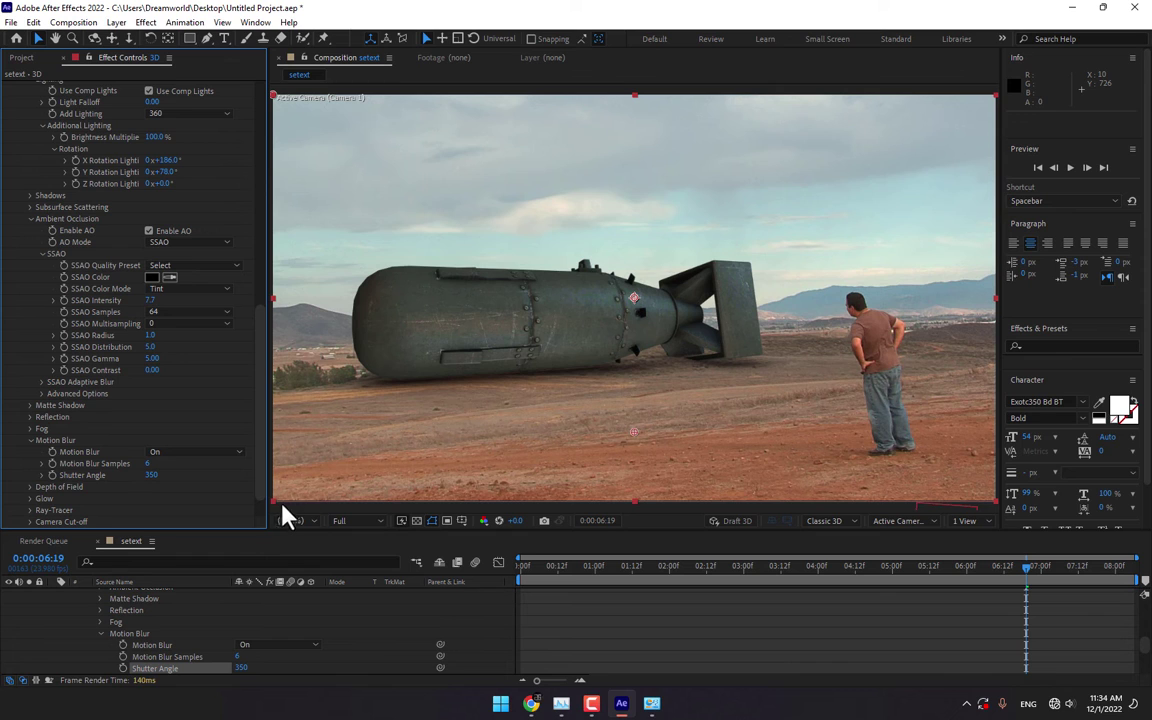
# - Collapse the Group 1, Ambient Occlusion and Motion Blur settings
pyautogui.moveTo(270, 400); pyautogui.dragTo(296, 149)
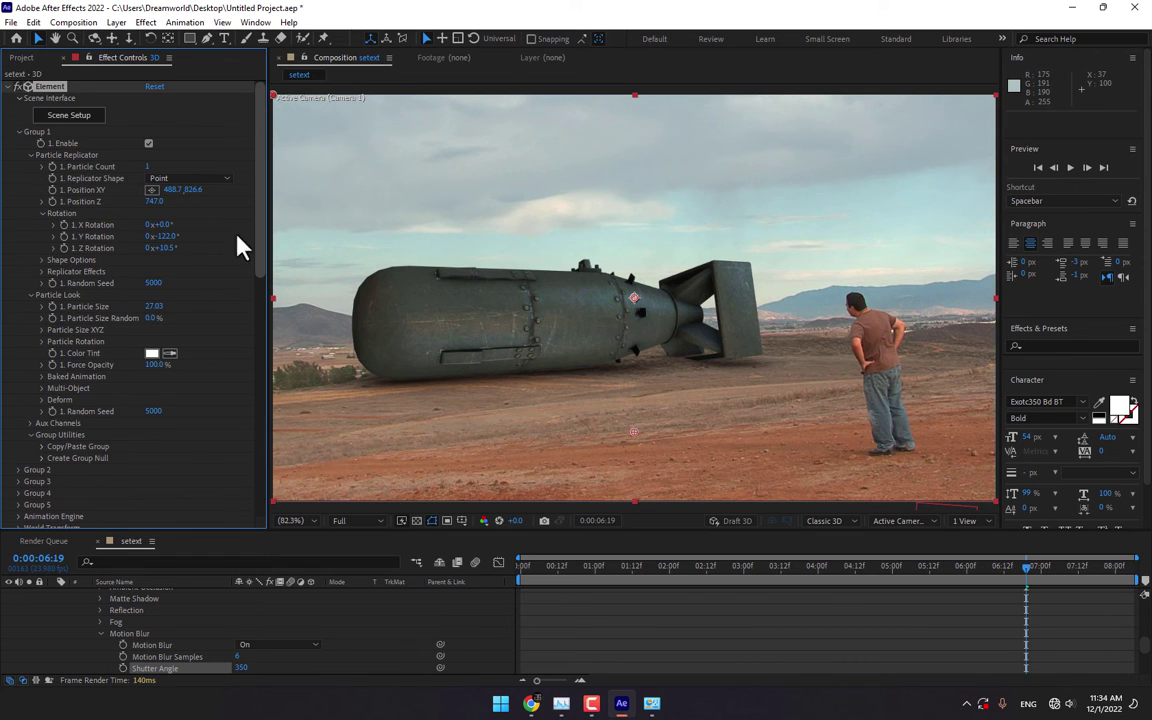
pyautogui.click(19, 133)
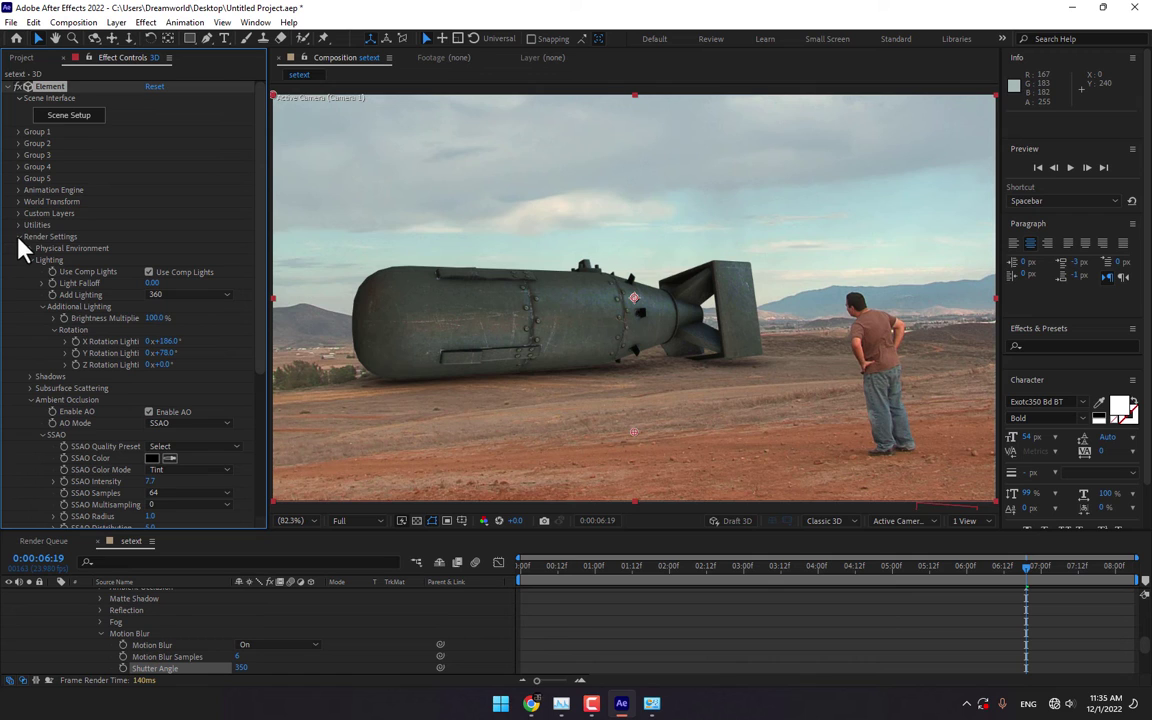
pyautogui.click(31, 400)
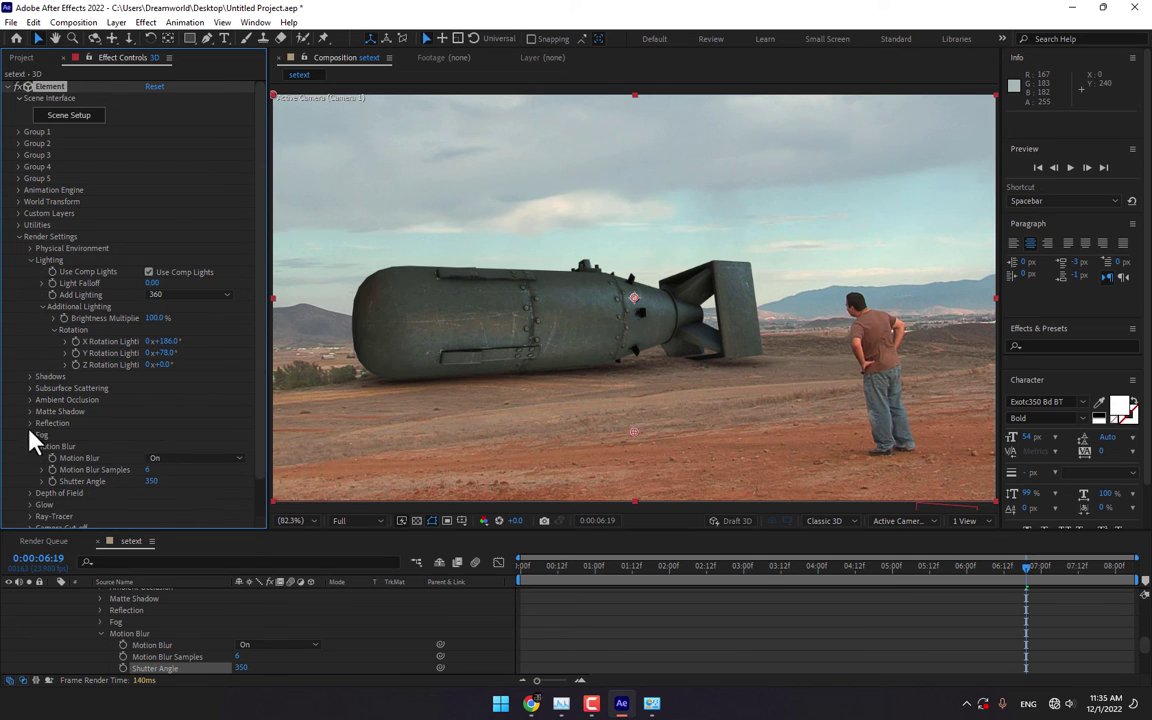
pyautogui.scroll(-1, 129, 486)
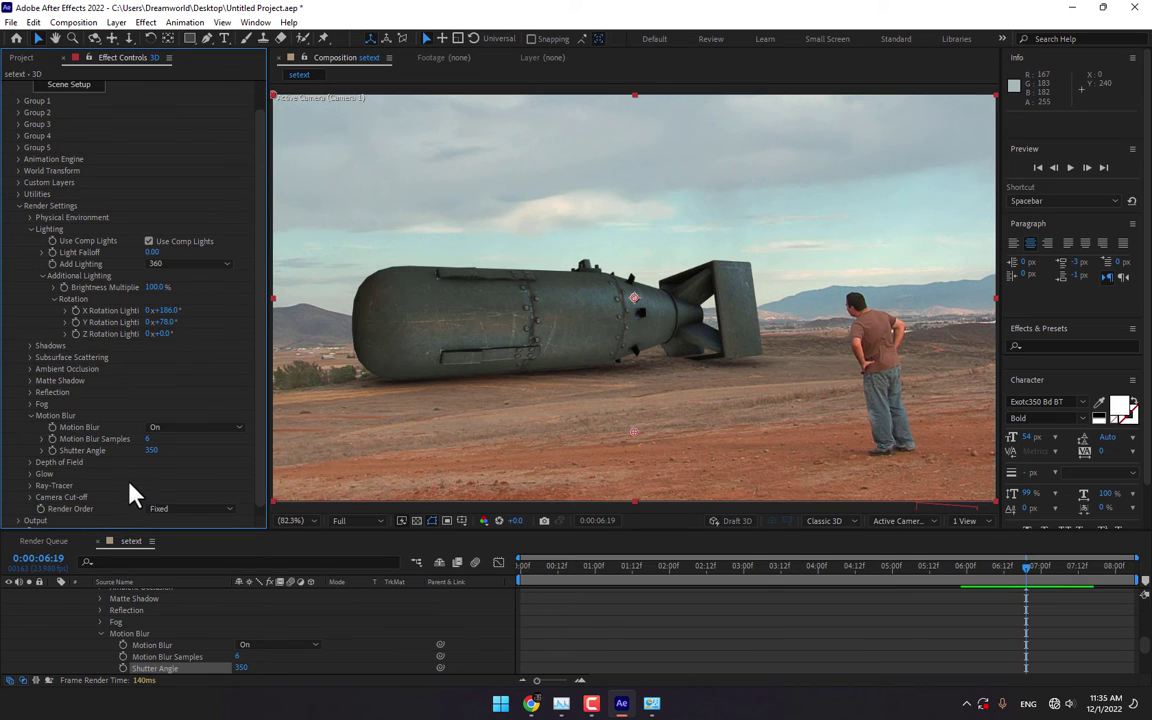
pyautogui.click(28, 416)
# - Re-angle the Additional Lighting to roughly X 188°, Y 96°, Z -22°
pyautogui.click(163, 347)
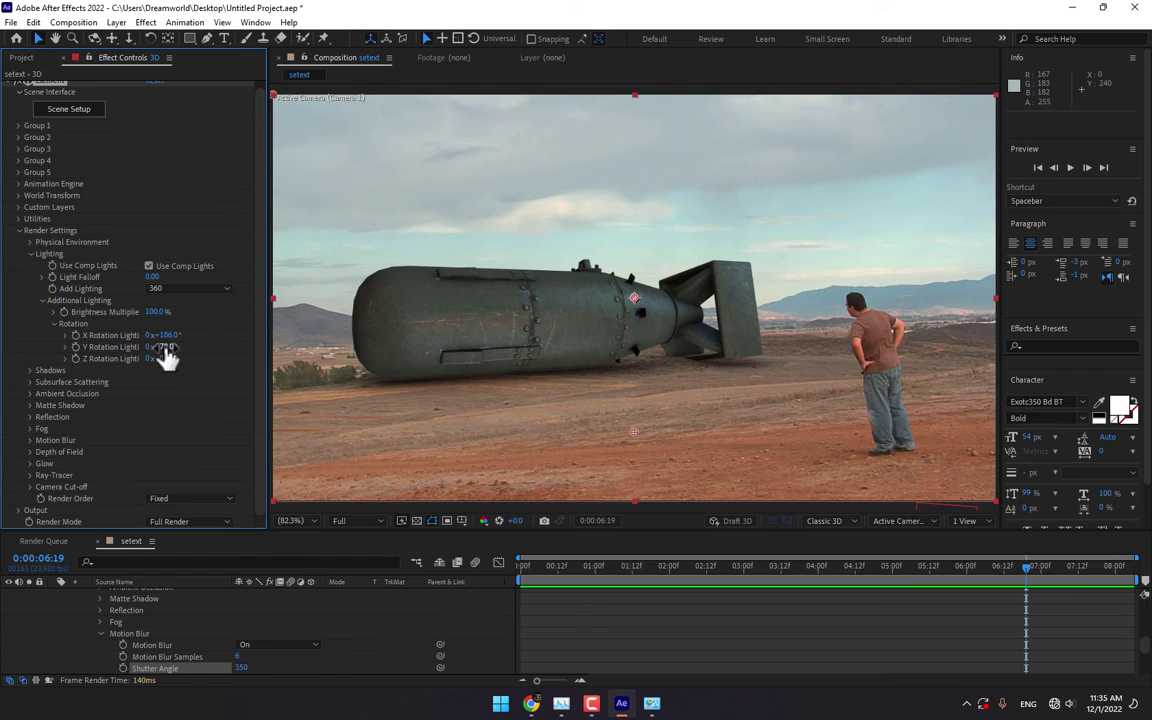
pyautogui.moveTo(165, 346); pyautogui.dragTo(76, 347)
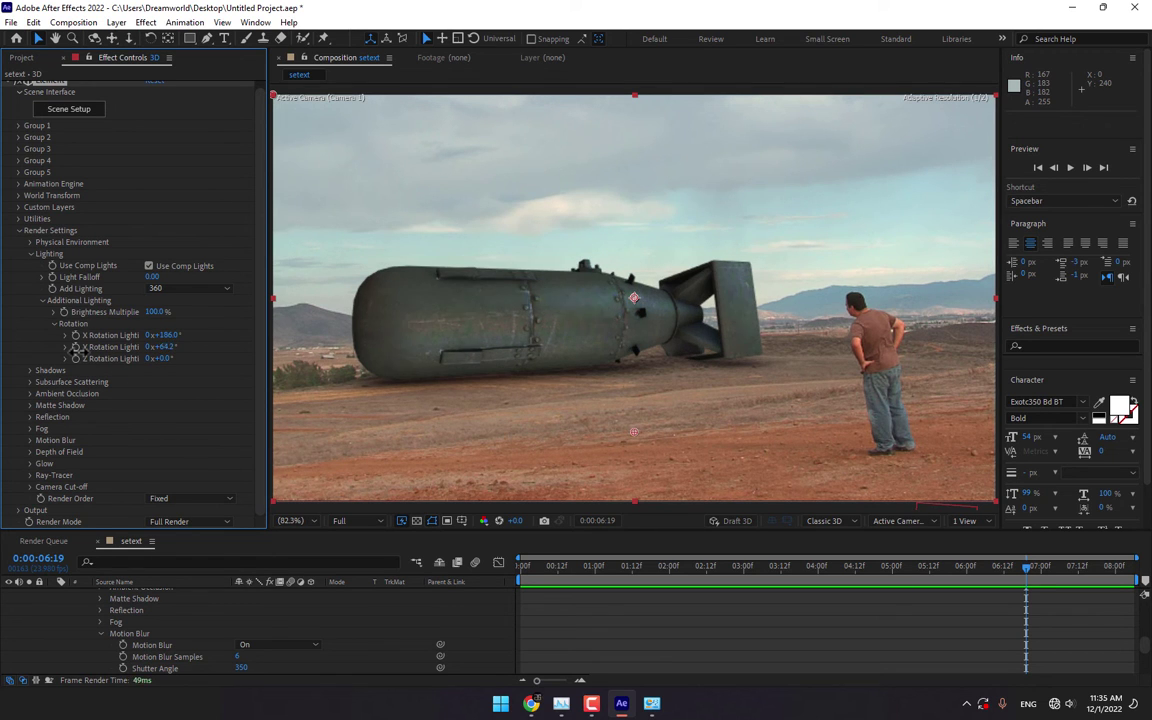
pyautogui.moveTo(212, 351)
pyautogui.mouseDown()
pyautogui.moveTo(200, 340)
pyautogui.moveTo(333, 345)
pyautogui.moveTo(287, 345)
pyautogui.mouseUp()
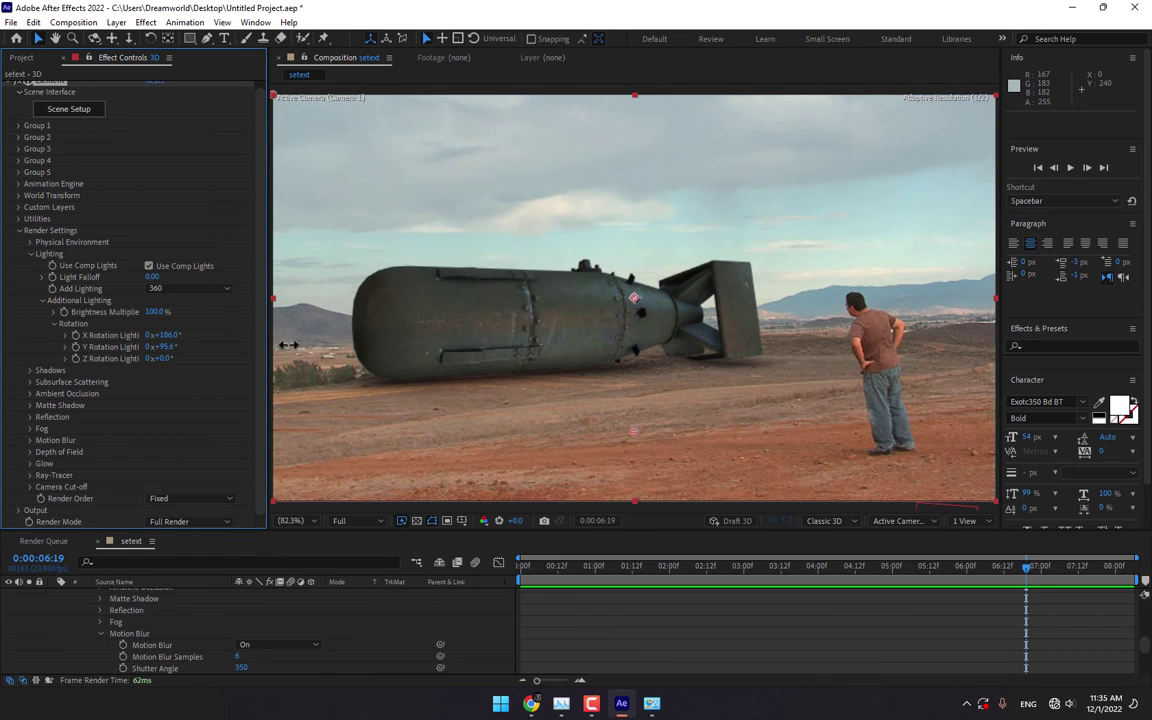
pyautogui.moveTo(163, 335); pyautogui.dragTo(217, 362)
pyautogui.moveTo(5, 368); pyautogui.dragTo(7, 369)
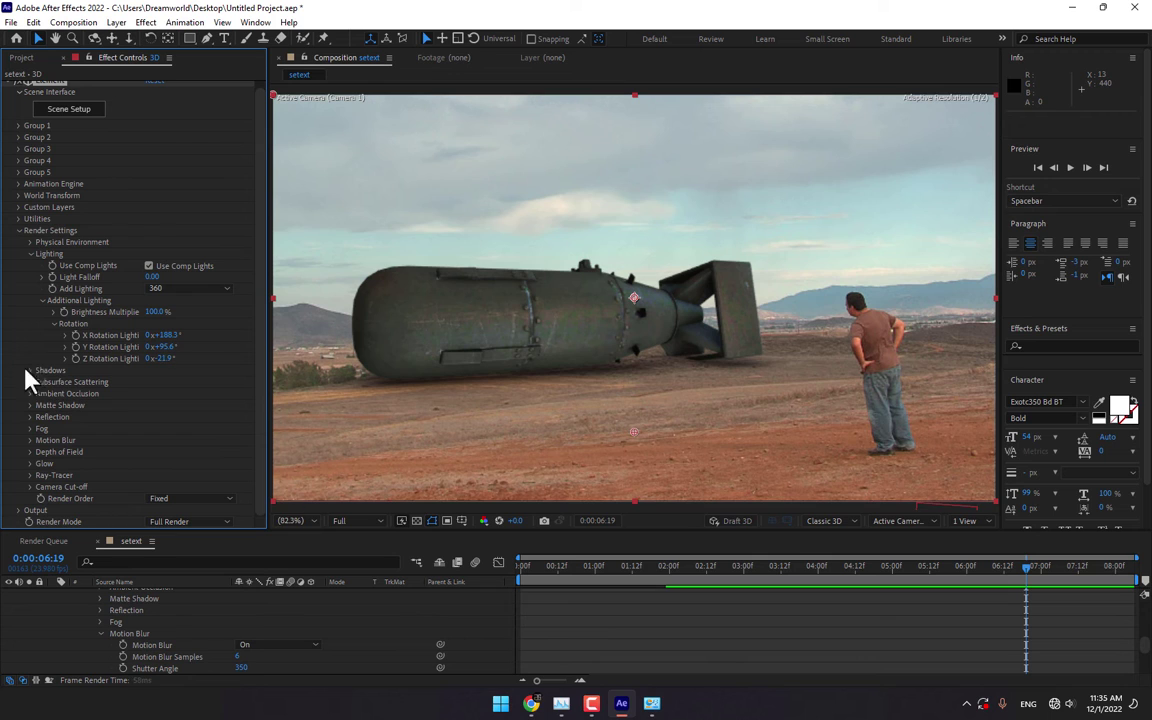
# - Collapse the render settings and 3D layer properties, then scrub the shot from frame one to review the bomb
pyautogui.click(19, 231)
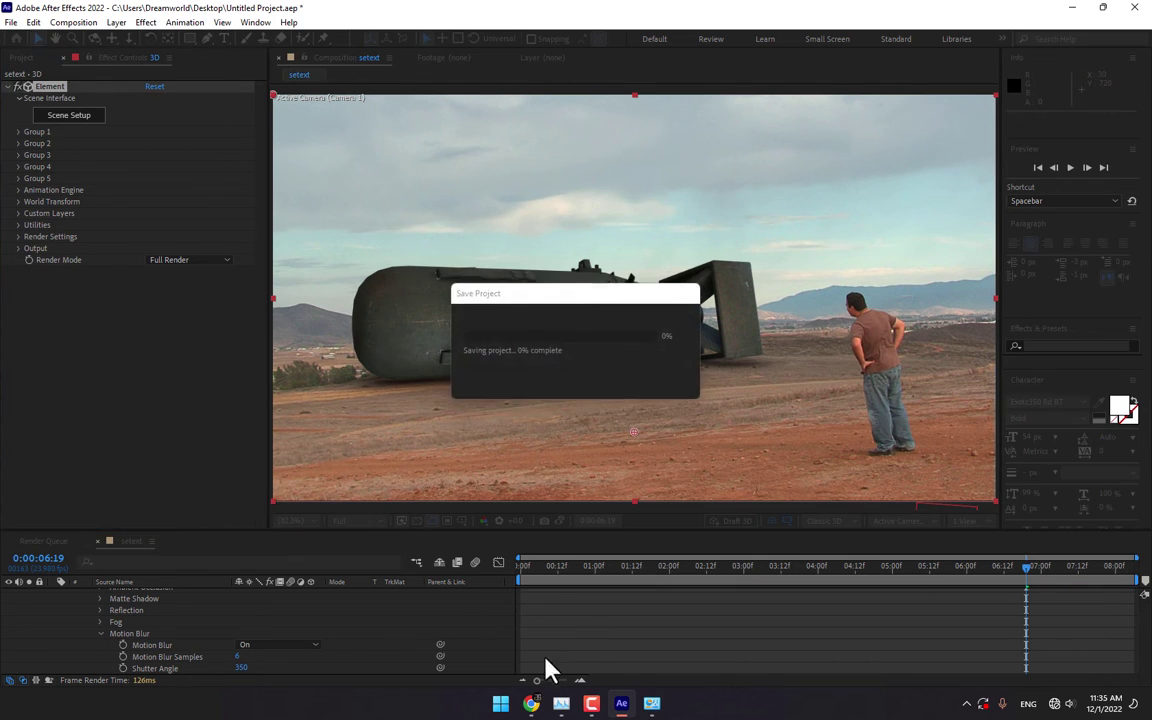
pyautogui.scroll(5, 82, 630)
pyautogui.click(54, 606)
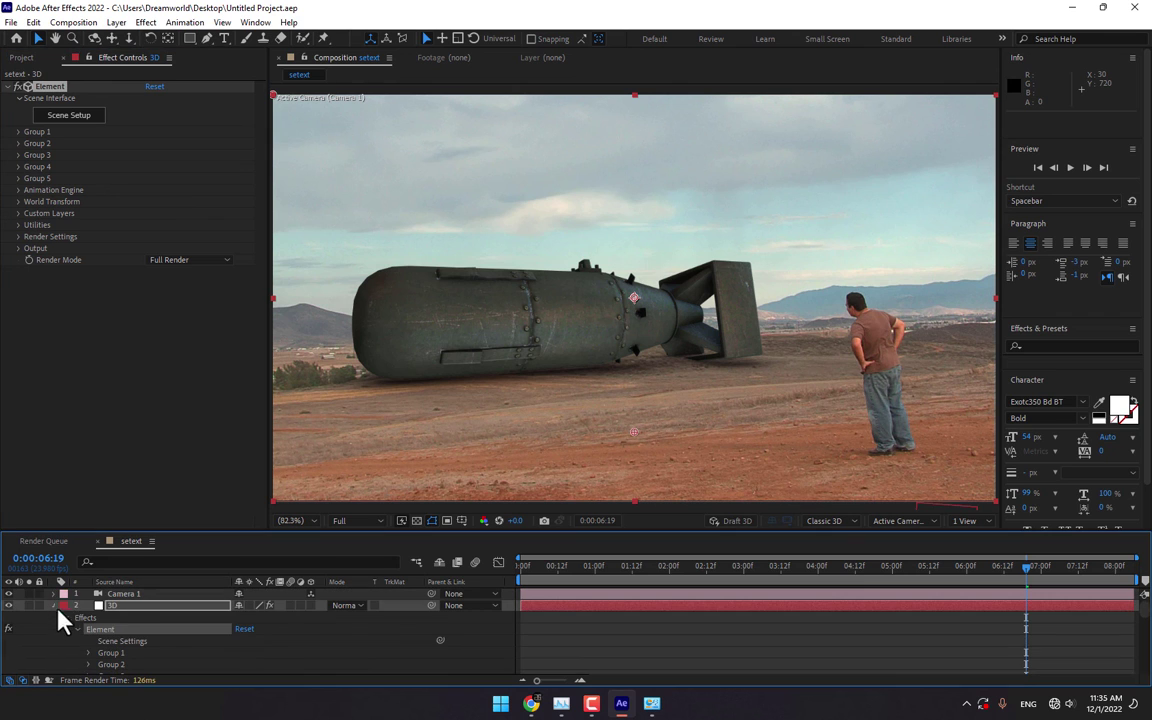
pyautogui.press('Home')
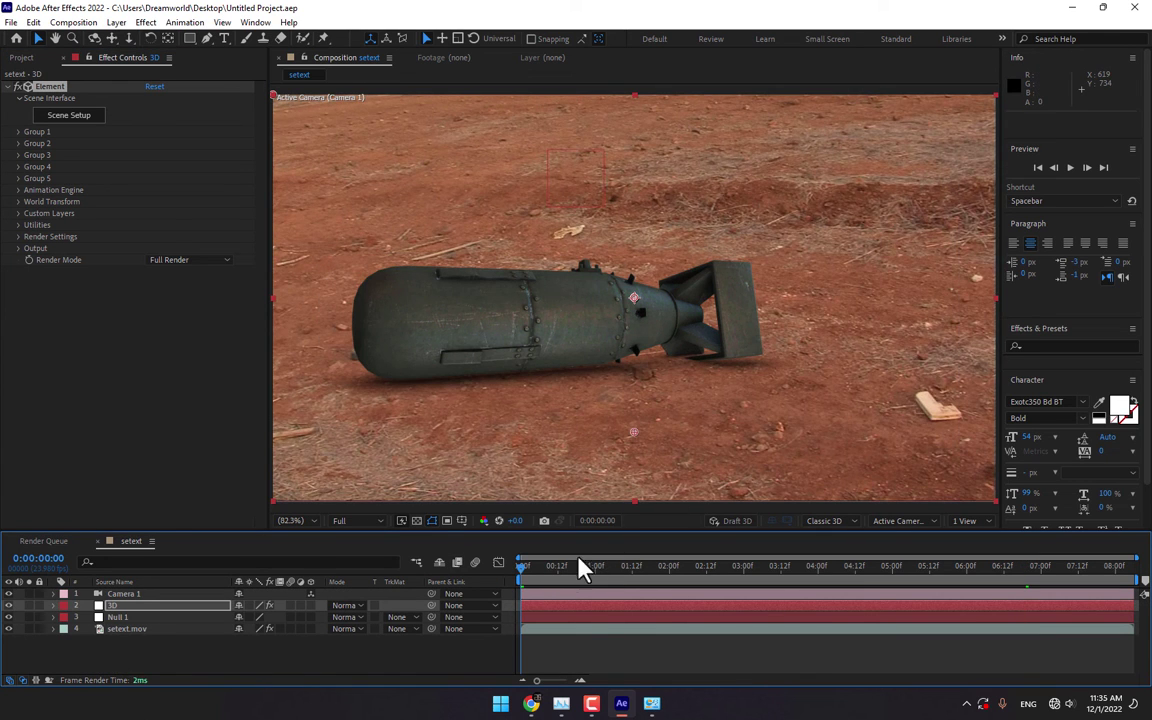
pyautogui.moveTo(585, 567); pyautogui.dragTo(1002, 621)
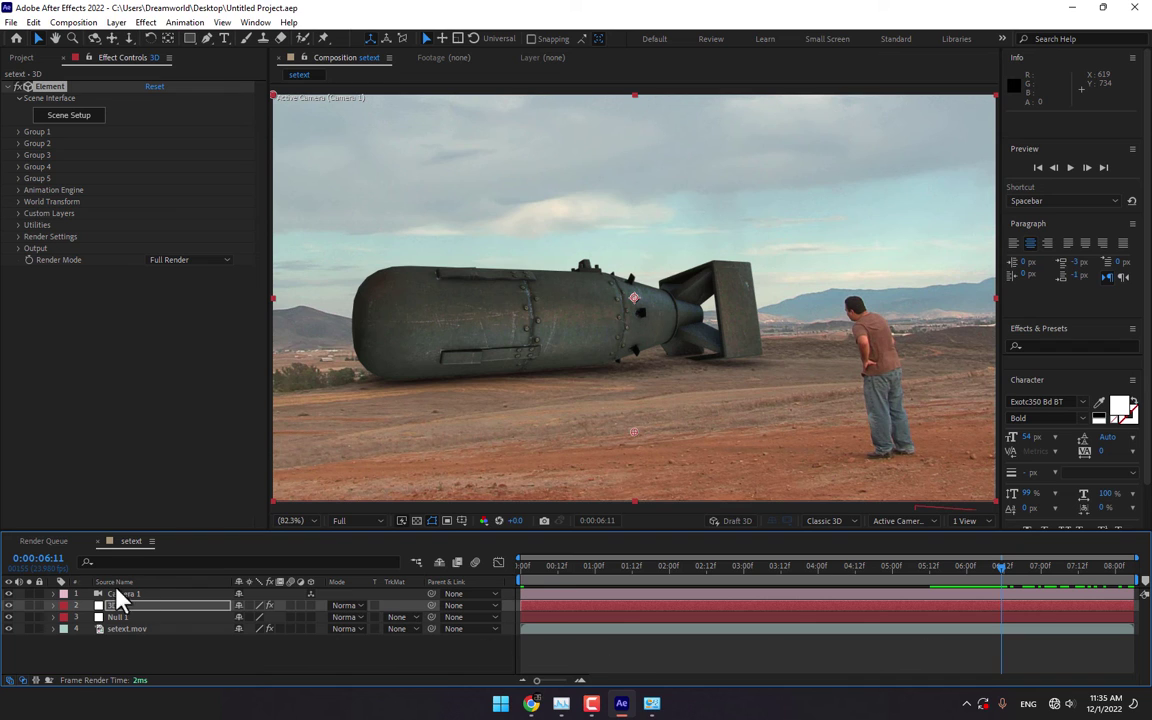
pyautogui.click(128, 607)
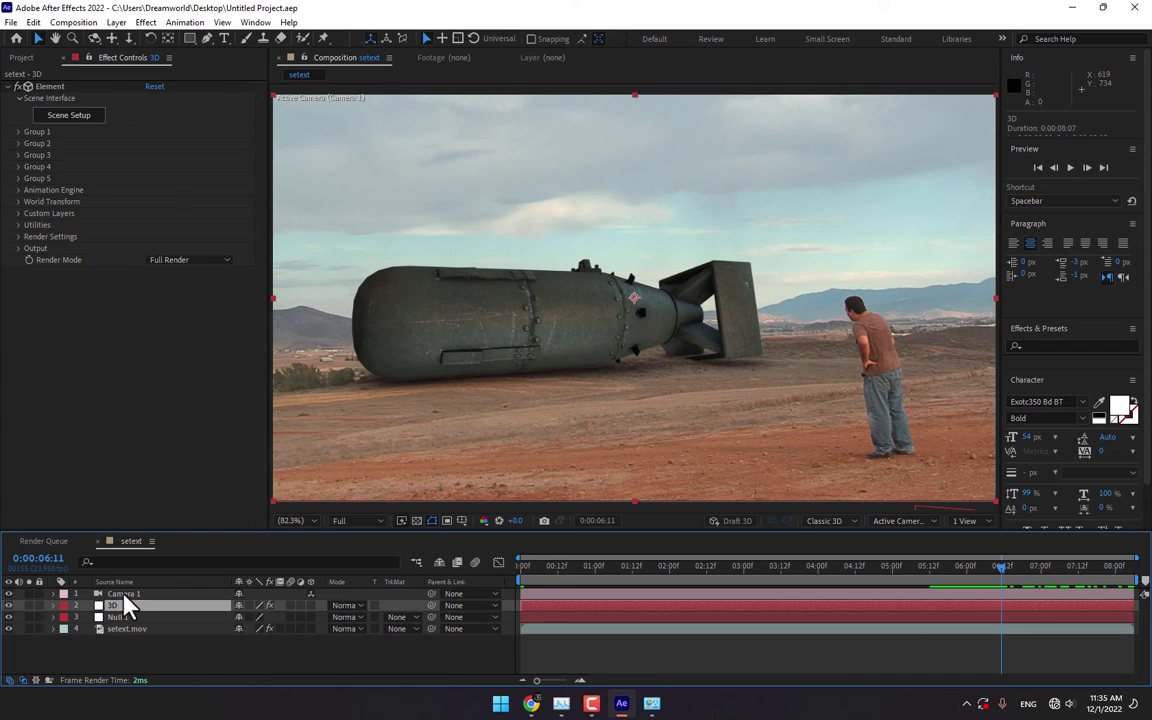
# - Pre-compose the 3D layer and Camera 1 into a precomp named '3D Bomb'
pyautogui.keyDown('ctrl'); pyautogui.click(125, 595); pyautogui.keyUp('ctrl')
pyautogui.rightClick(125, 596)
pyautogui.press('Escape')
pyautogui.rightClick(116, 606)
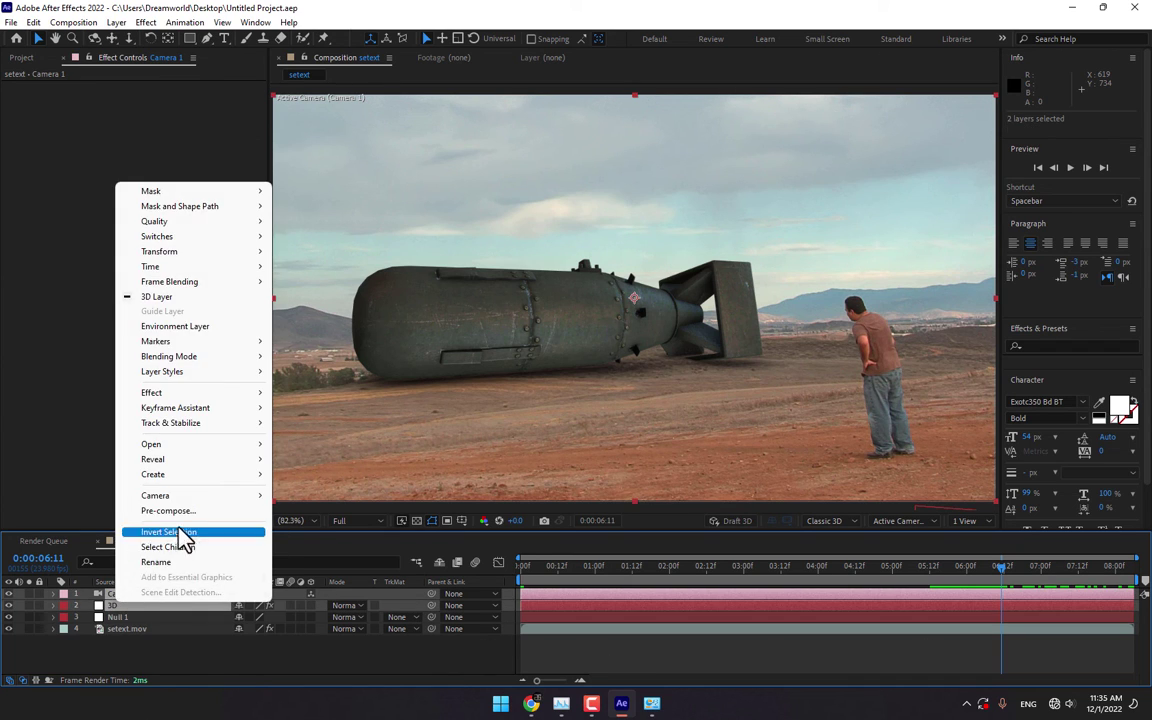
pyautogui.click(184, 522)
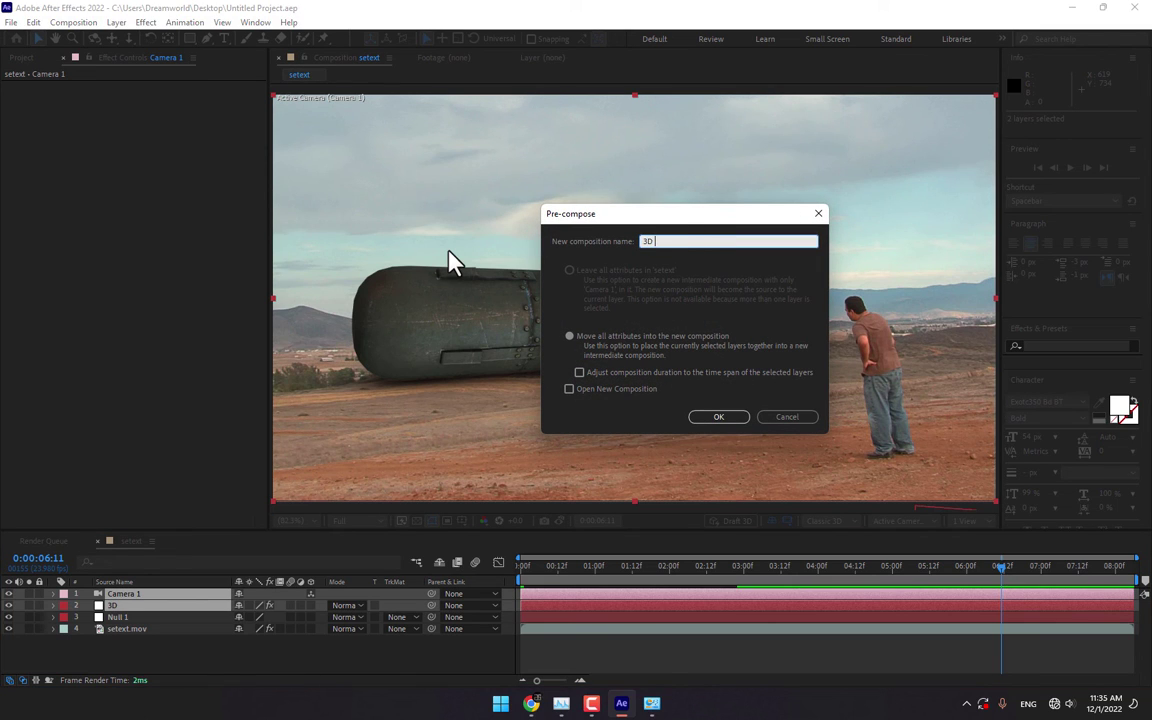
pyautogui.press('Return')
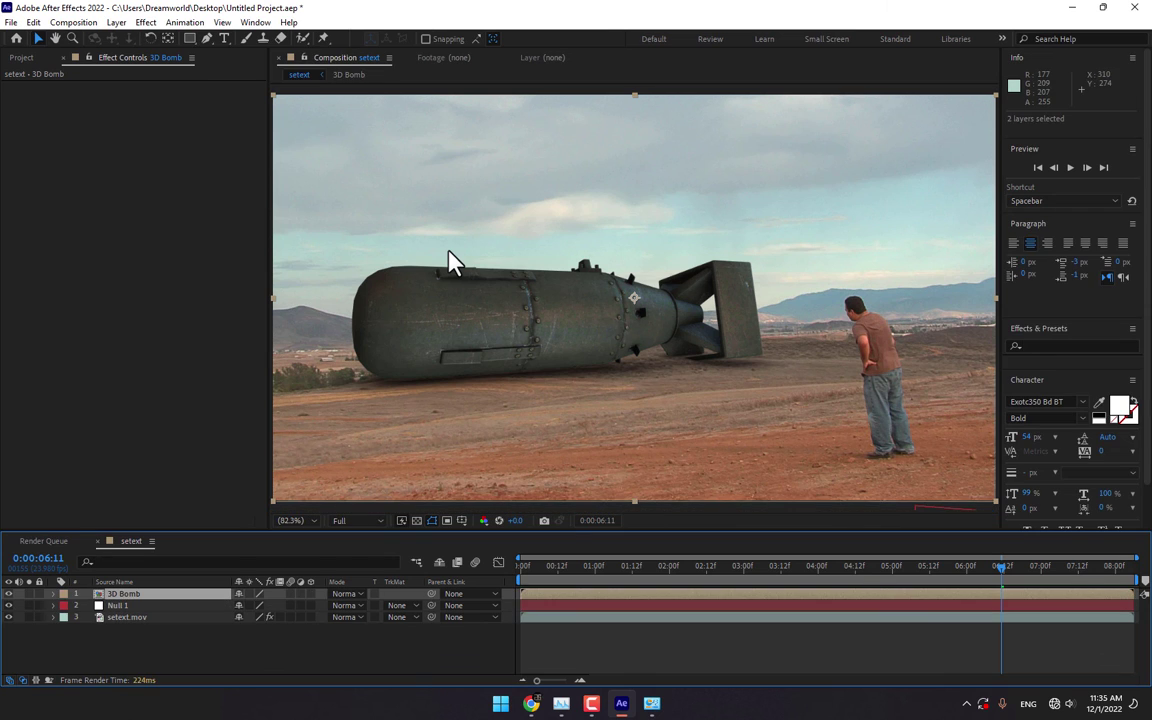
# - Parent the 3D Bomb layer to Null 1 and enable motion blur for the layers and composition
pyautogui.moveTo(428, 596); pyautogui.dragTo(125, 606)
pyautogui.click(224, 650)
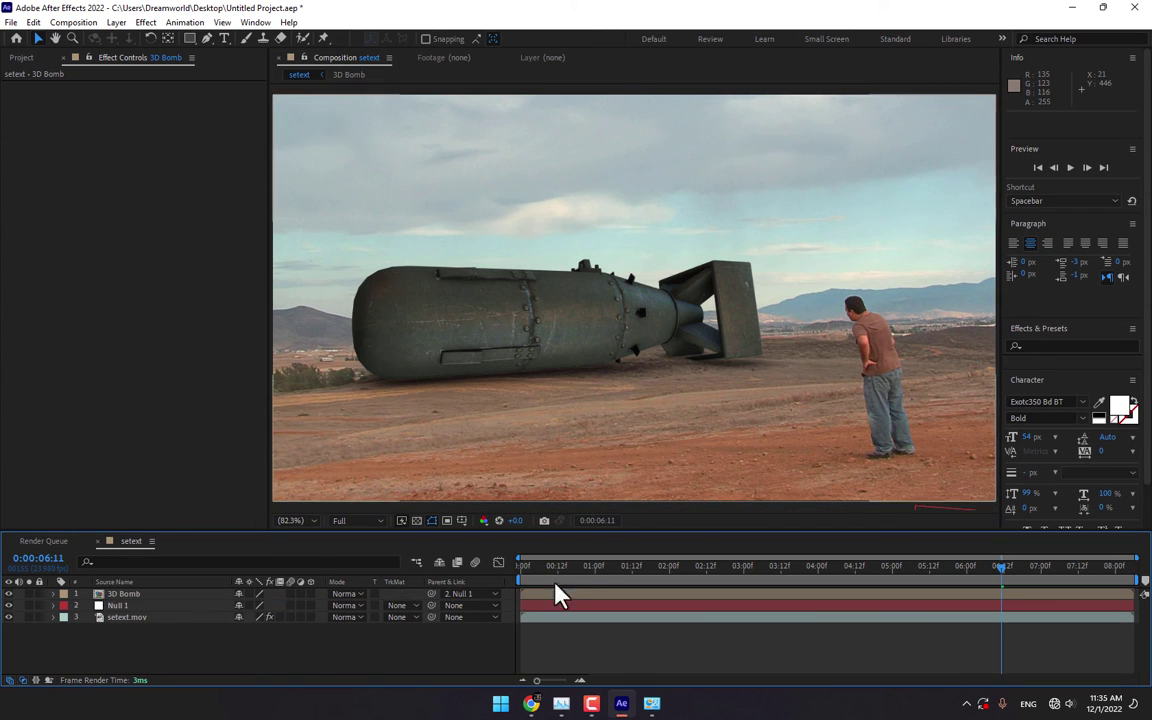
pyautogui.moveTo(290, 593); pyautogui.dragTo(290, 605)
pyautogui.click(475, 562)
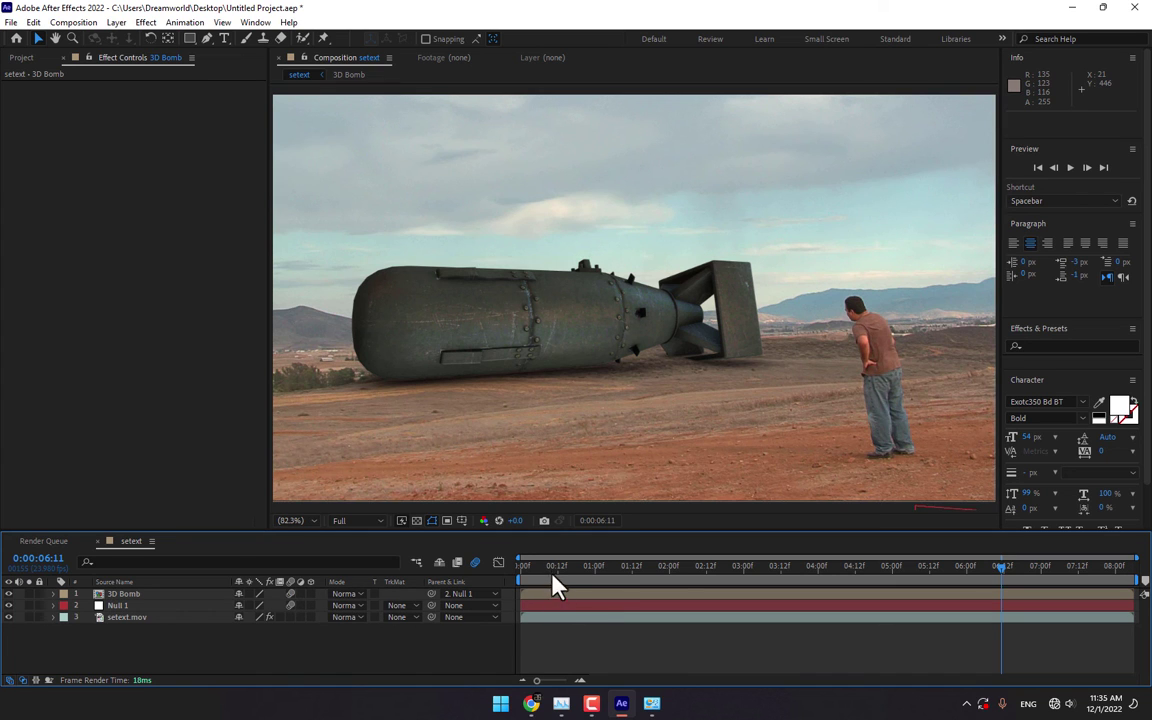
# - Turn off Null 1's motion blur, then play back and scrub the shot in an enlarged Composition viewer
pyautogui.click(290, 605)
pyautogui.moveTo(553, 570); pyautogui.dragTo(465, 568)
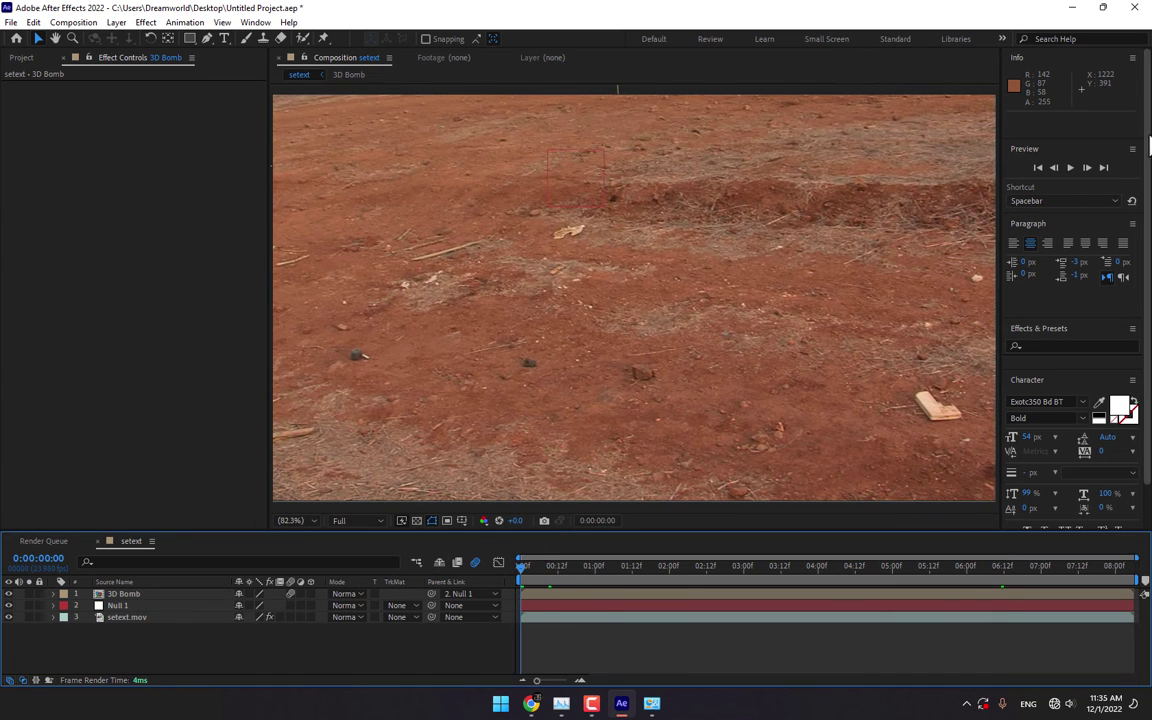
pyautogui.click(1068, 167)
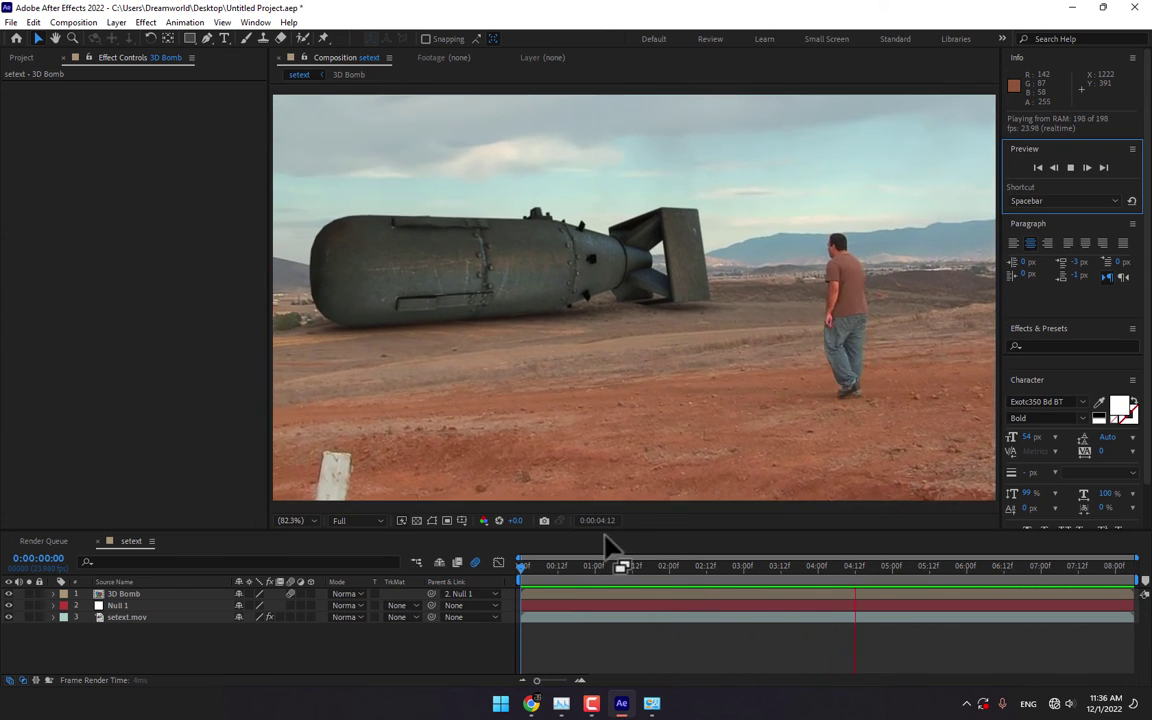
pyautogui.moveTo(612, 566); pyautogui.dragTo(512, 615)
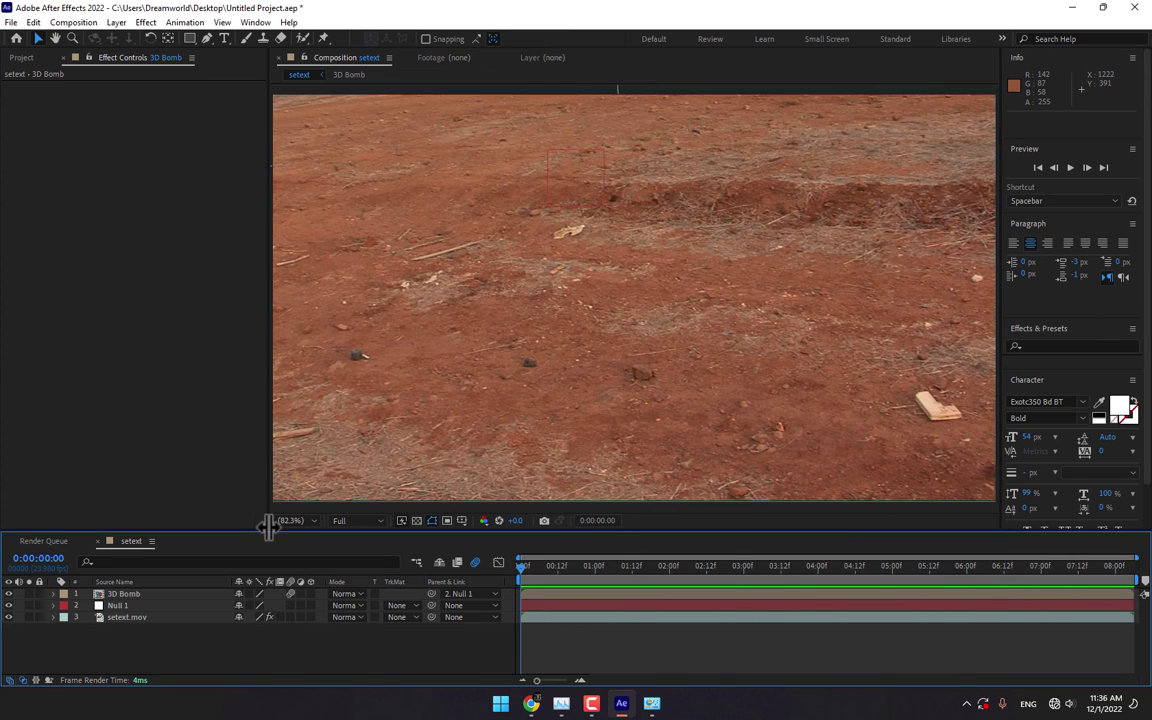
pyautogui.moveTo(268, 530); pyautogui.dragTo(206, 588)
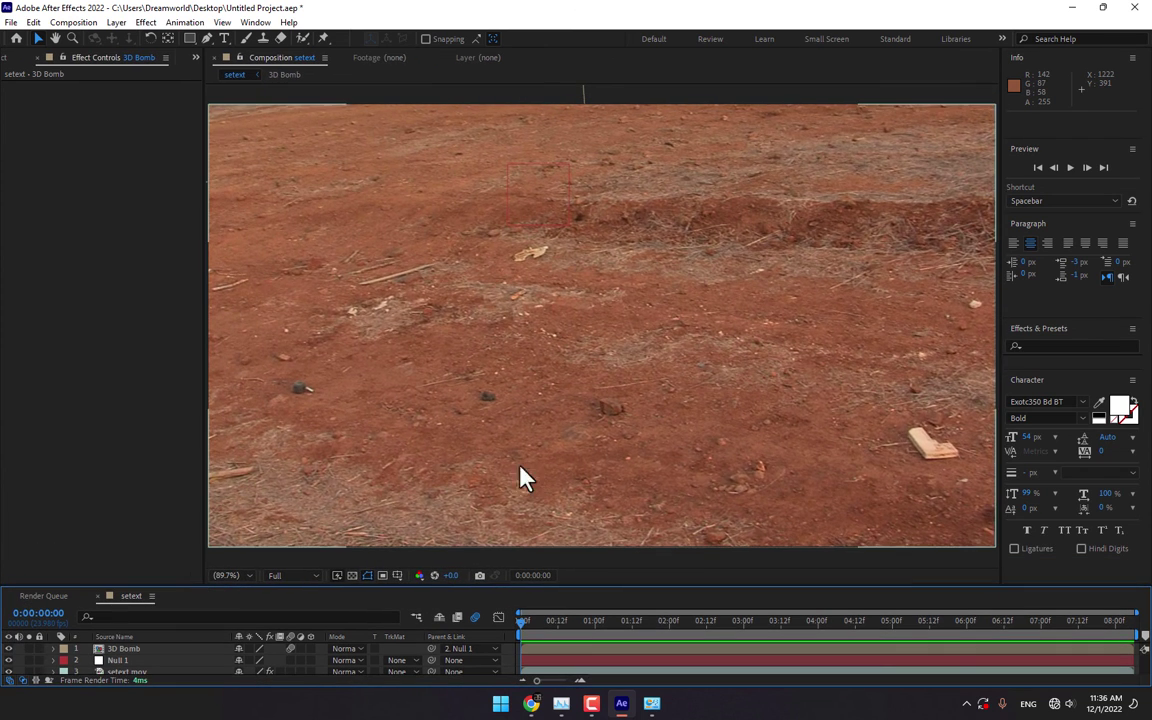
pyautogui.click(1070, 167)
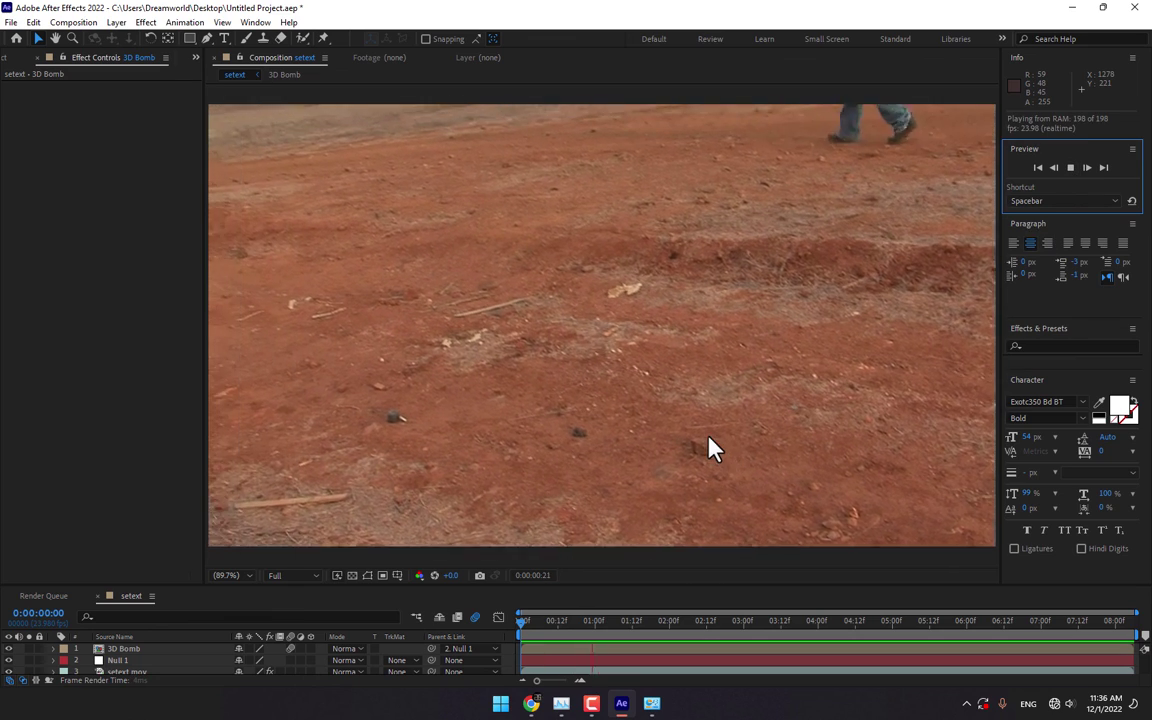